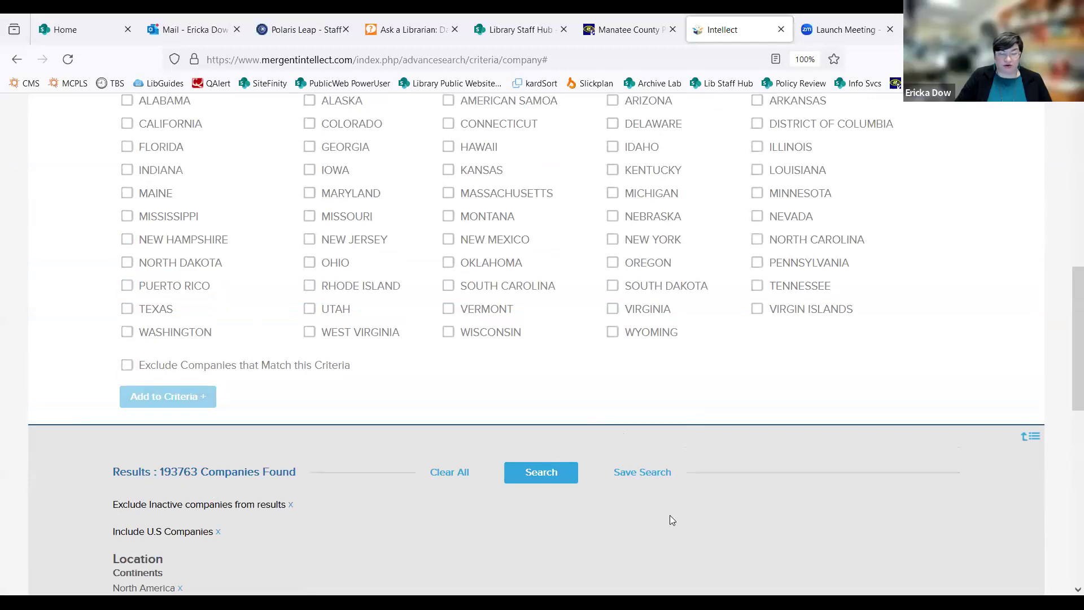
- Open the industry criteria of the company search
scroll(669, 515, "up", 7)
scroll(682, 424, "up", 2)
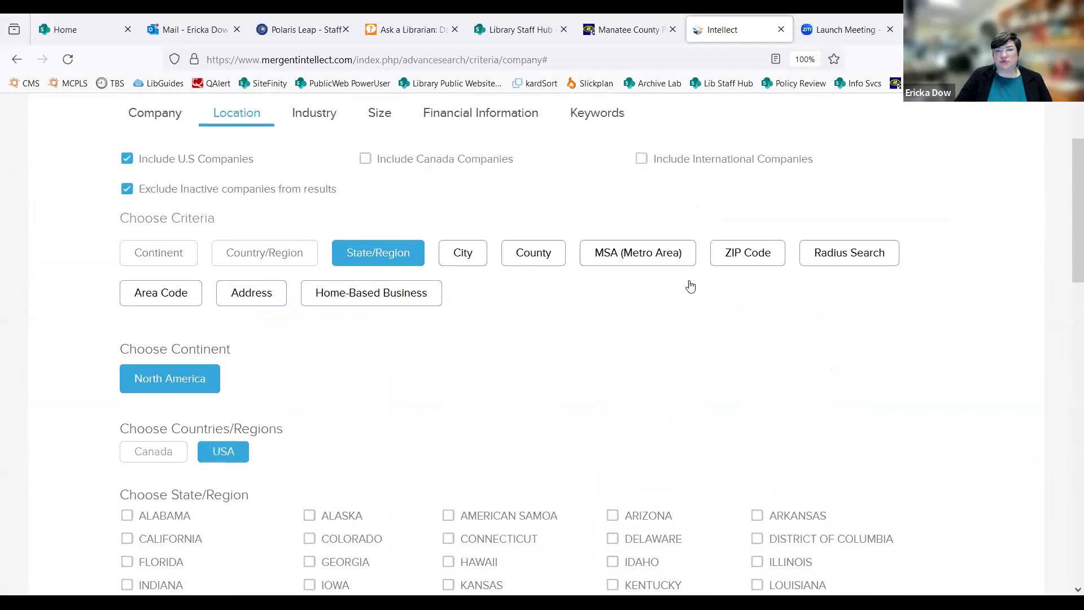
left_click(320, 147)
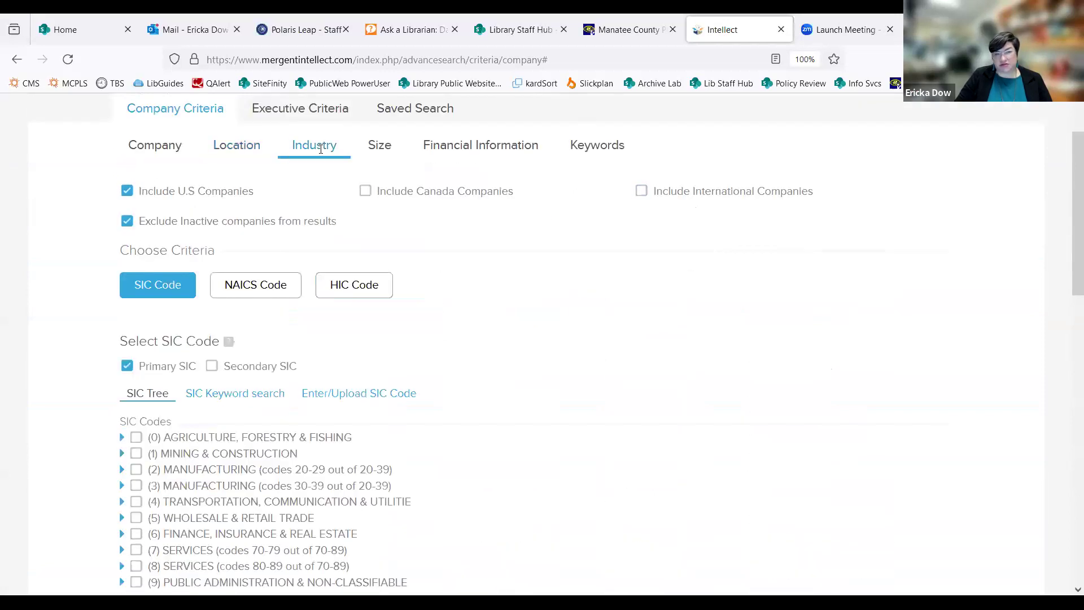
- Examine the top-level groups of the SIC code tree and expand the Mining & Construction branch
scroll(593, 322, "down", 2)
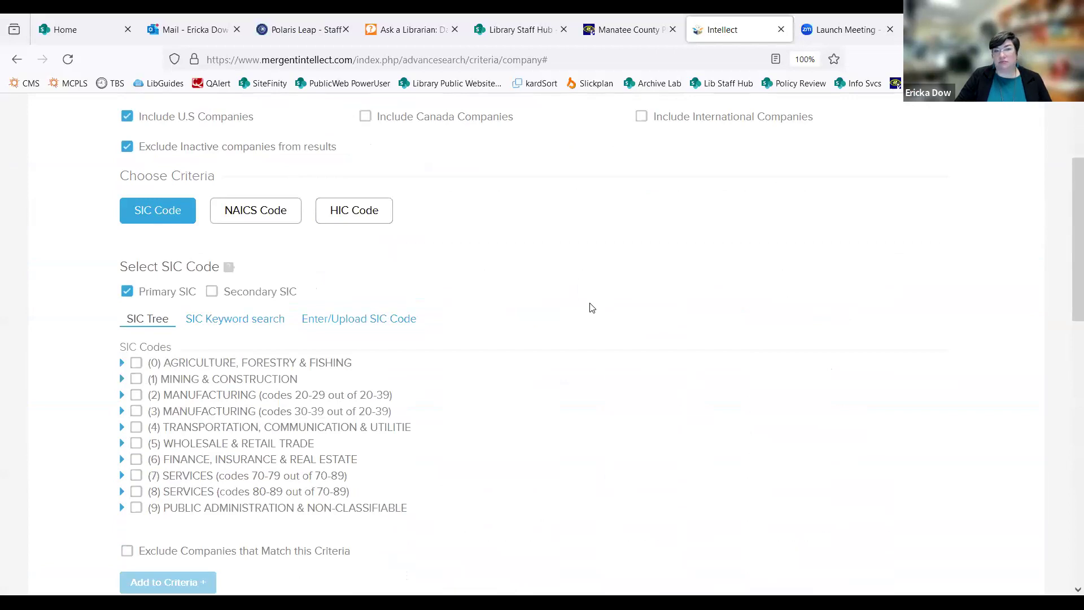
scroll(592, 307, "down", 2)
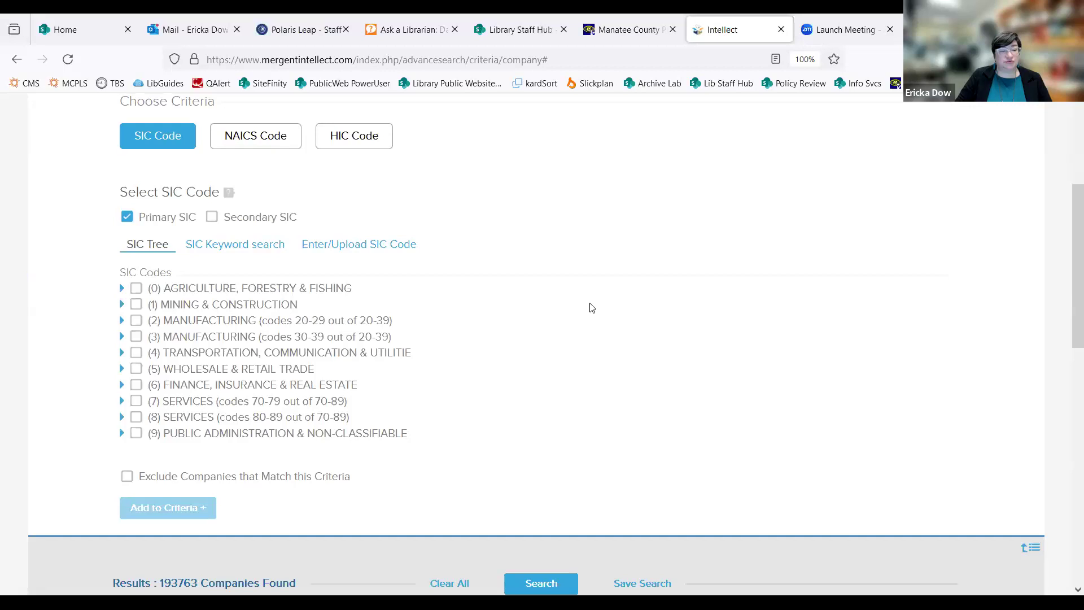
scroll(591, 308, "down", 2)
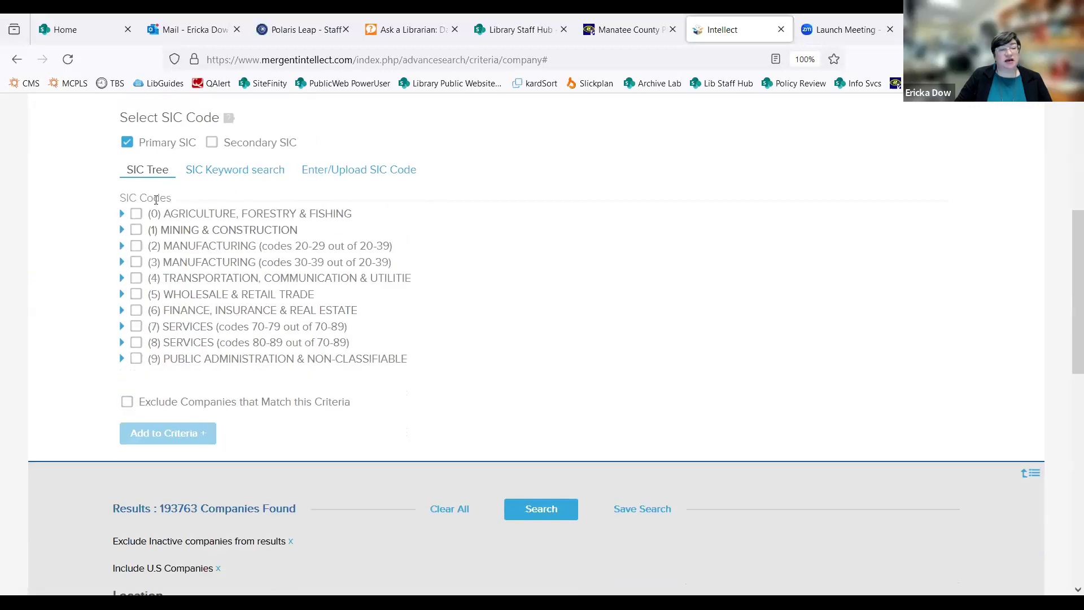
left_click(122, 230)
scroll(121, 233, "down", 3)
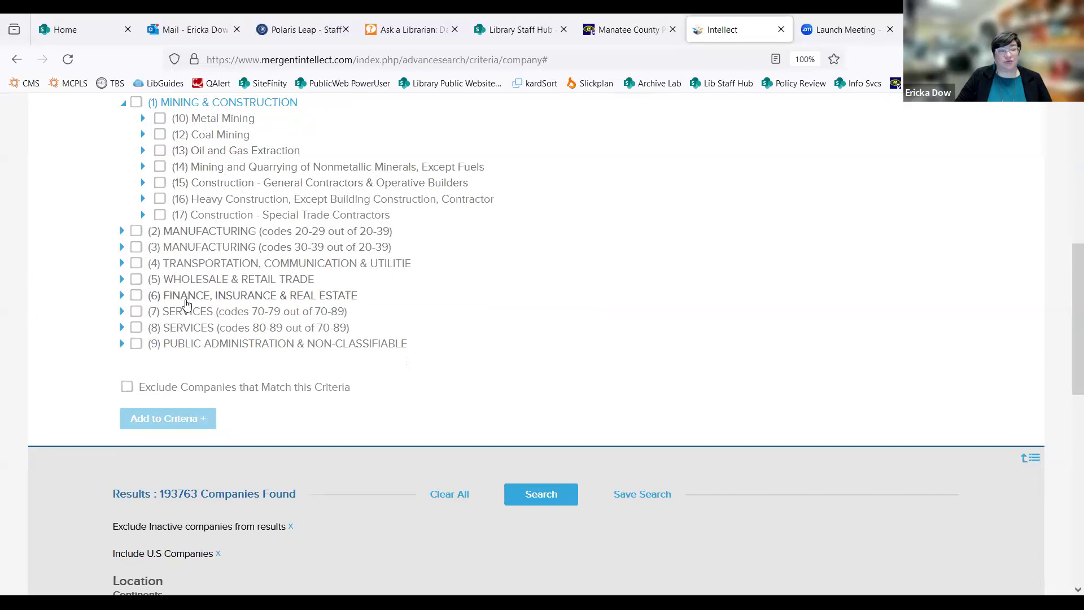
scroll(192, 328, "up", 3)
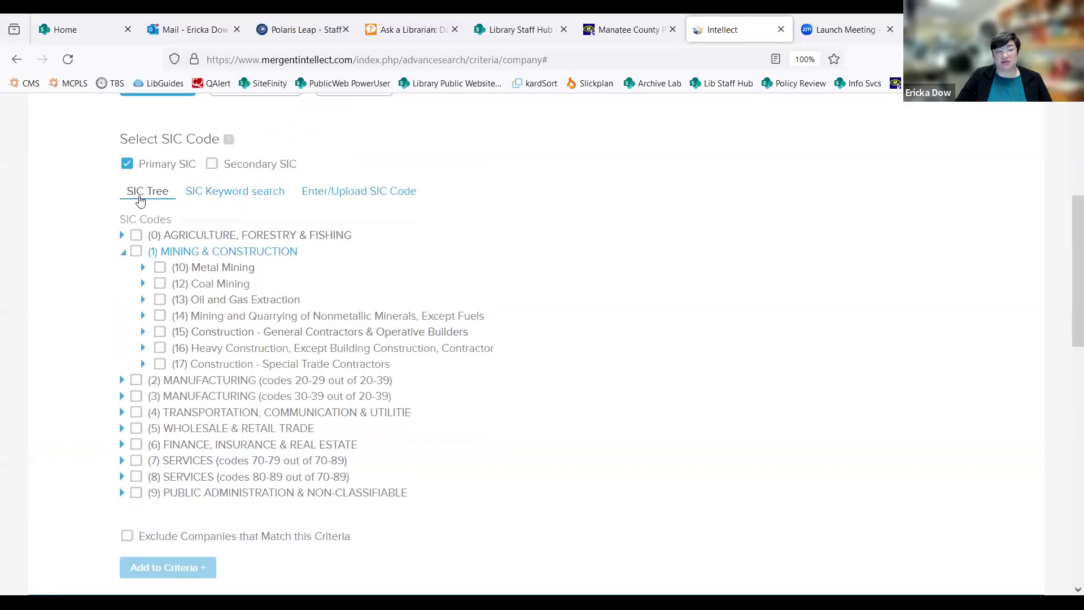
- Switch to finding SIC codes by keyword and look up codes containing "health"
left_click(242, 197)
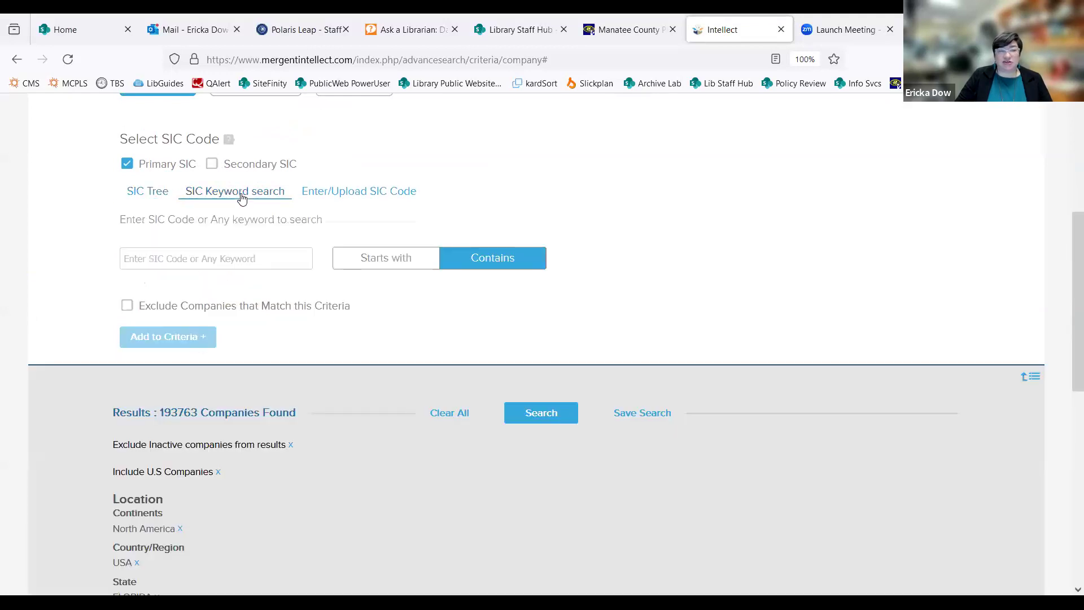
left_click(191, 255)
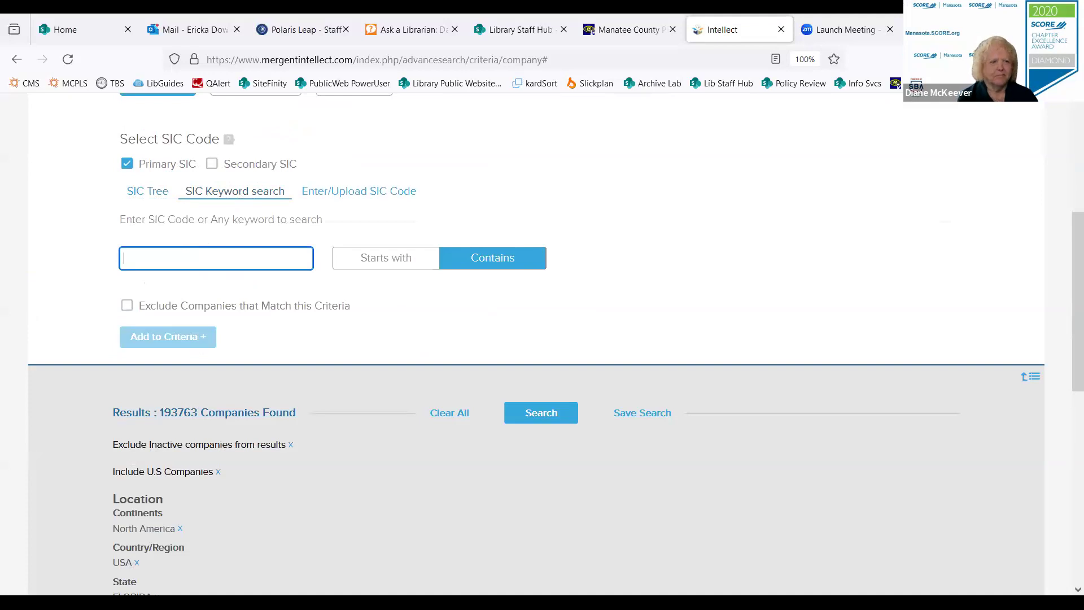
type("healthcare")
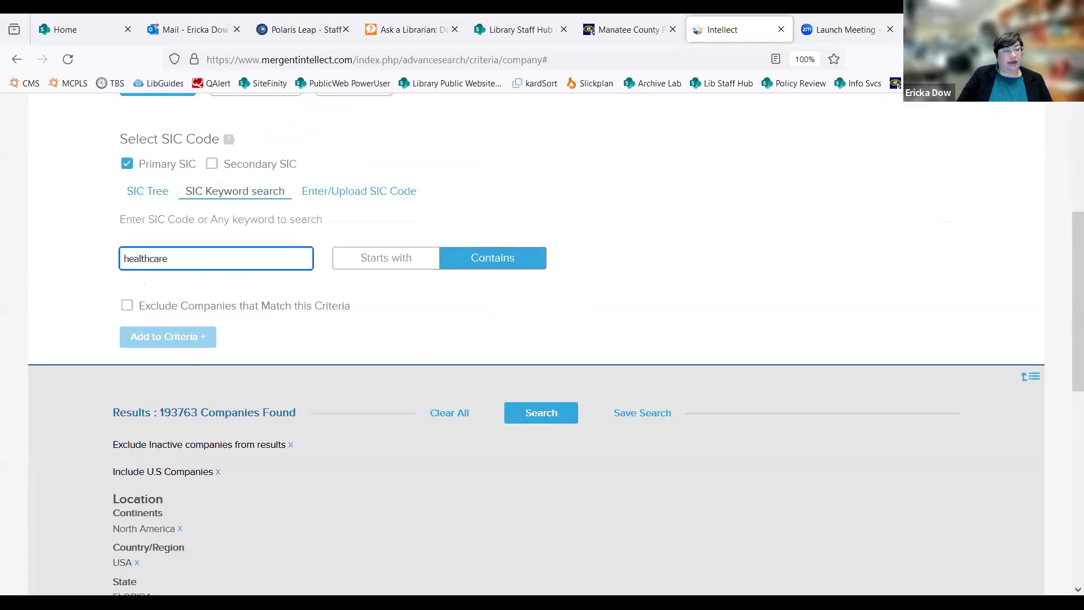
key("BackSpace")
key("BackSpace")
key("BackSpace")
key("BackSpace")
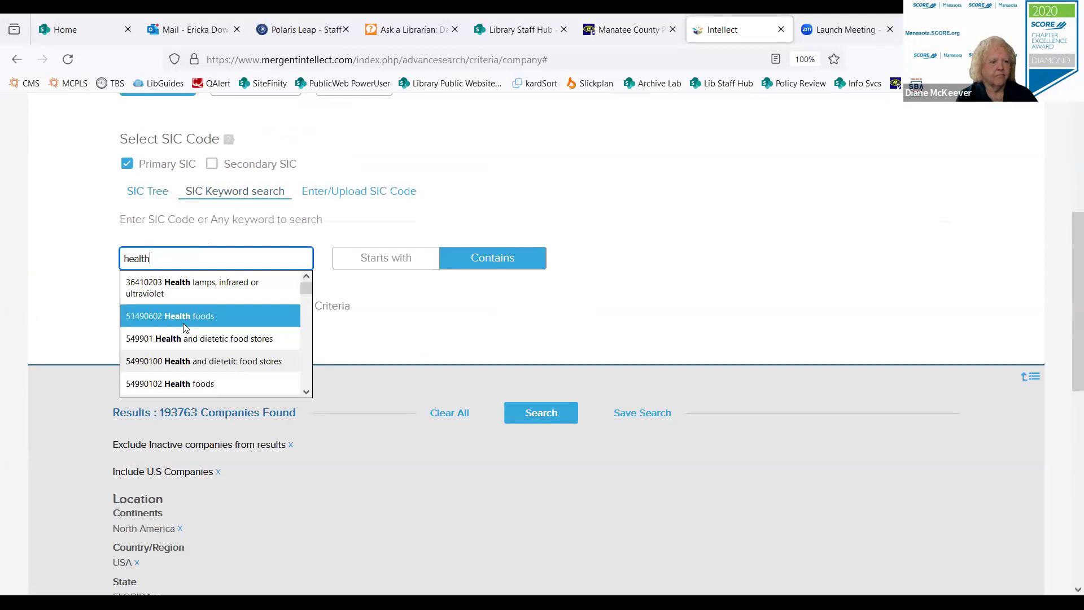
- Choose SIC code 80 Health Services from the suggestions, add it to the search criteria and review the criteria summary
scroll(190, 315, "down", 2)
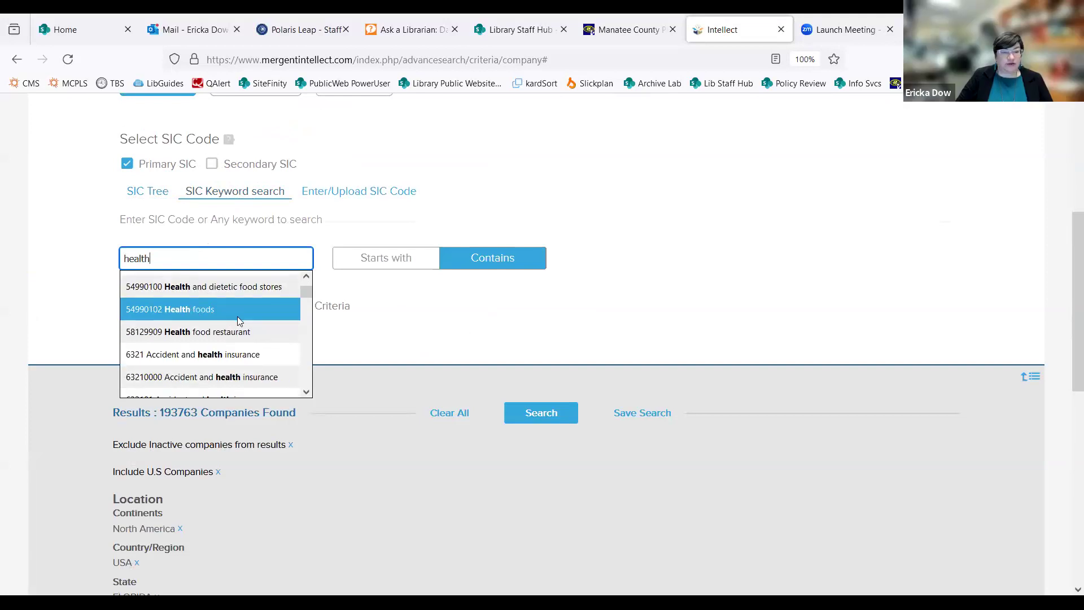
scroll(256, 320, "down", 3)
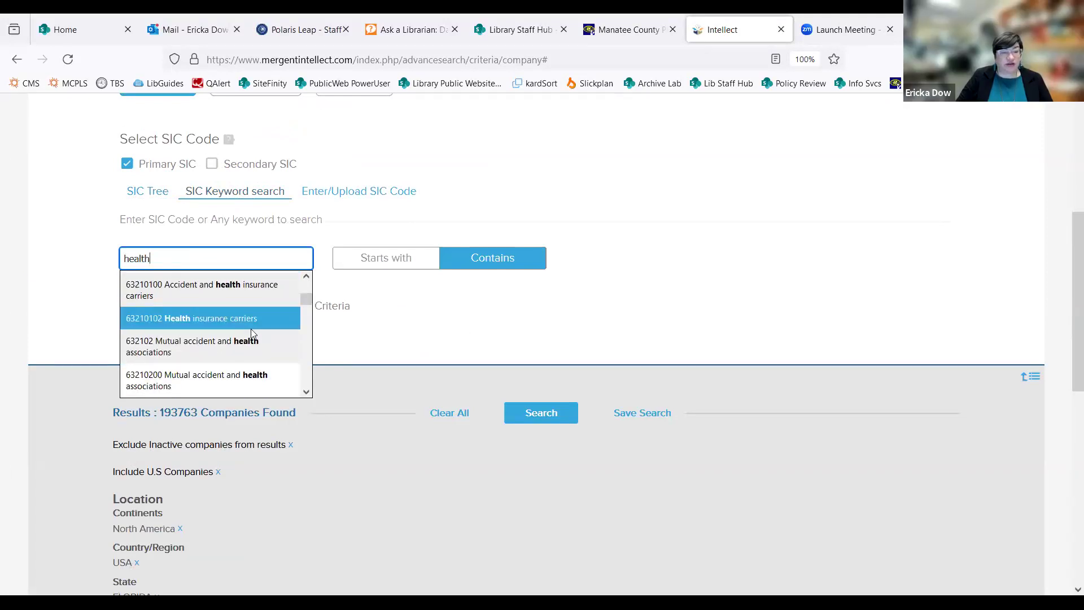
scroll(227, 321, "down", 2)
scroll(218, 310, "down", 2)
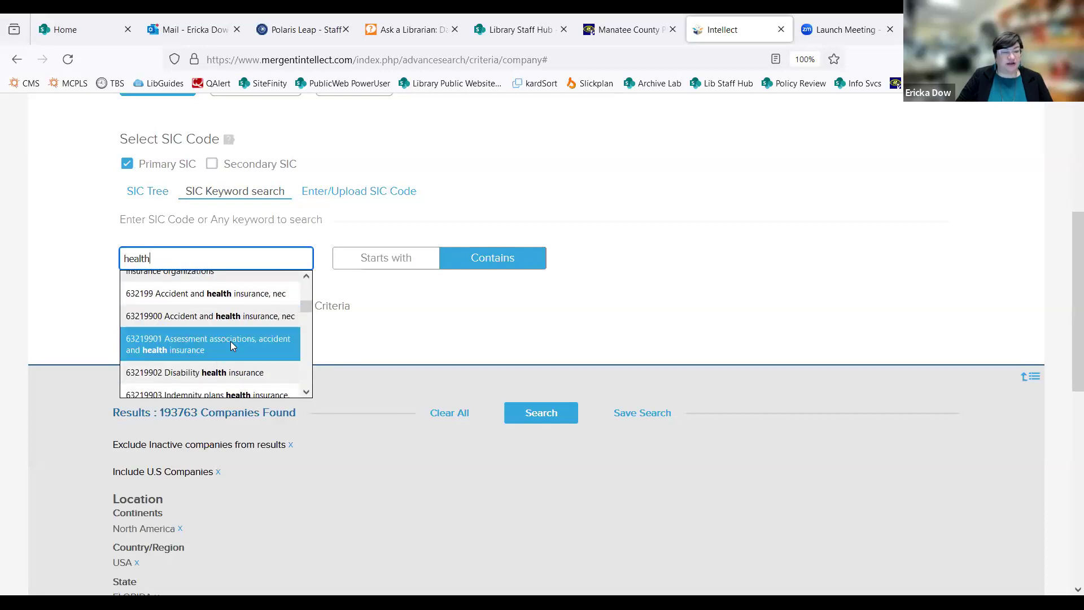
scroll(226, 344, "down", 2)
scroll(217, 345, "down", 4)
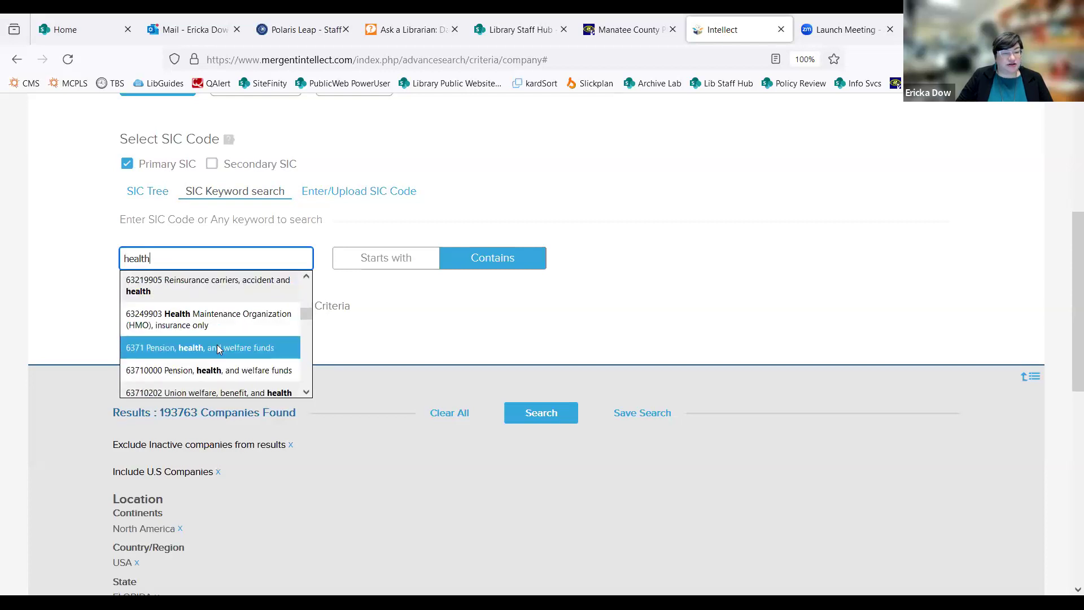
scroll(217, 349, "down", 3)
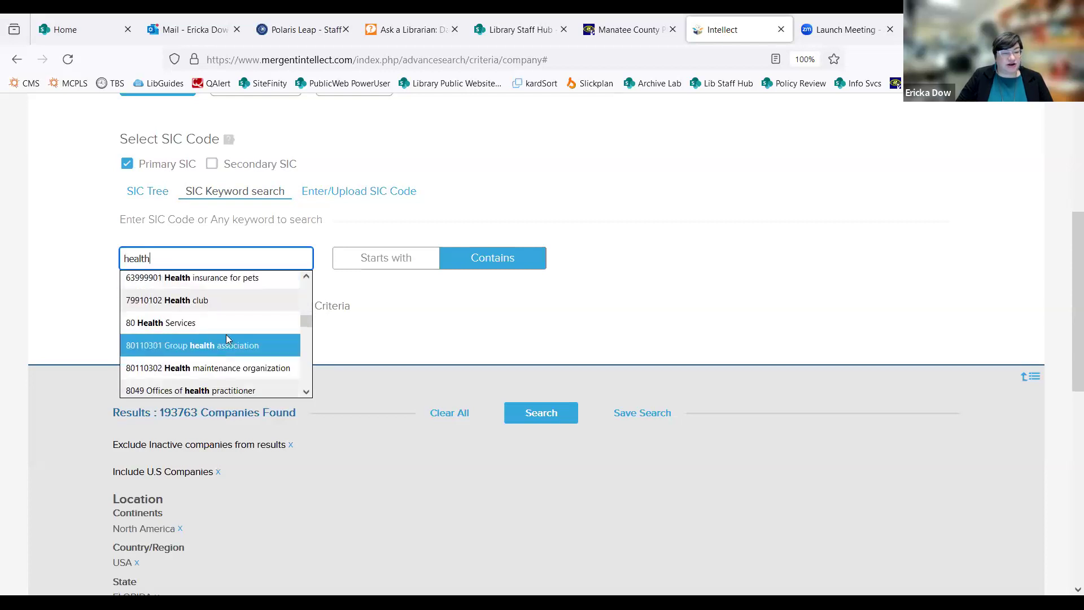
left_click(181, 322)
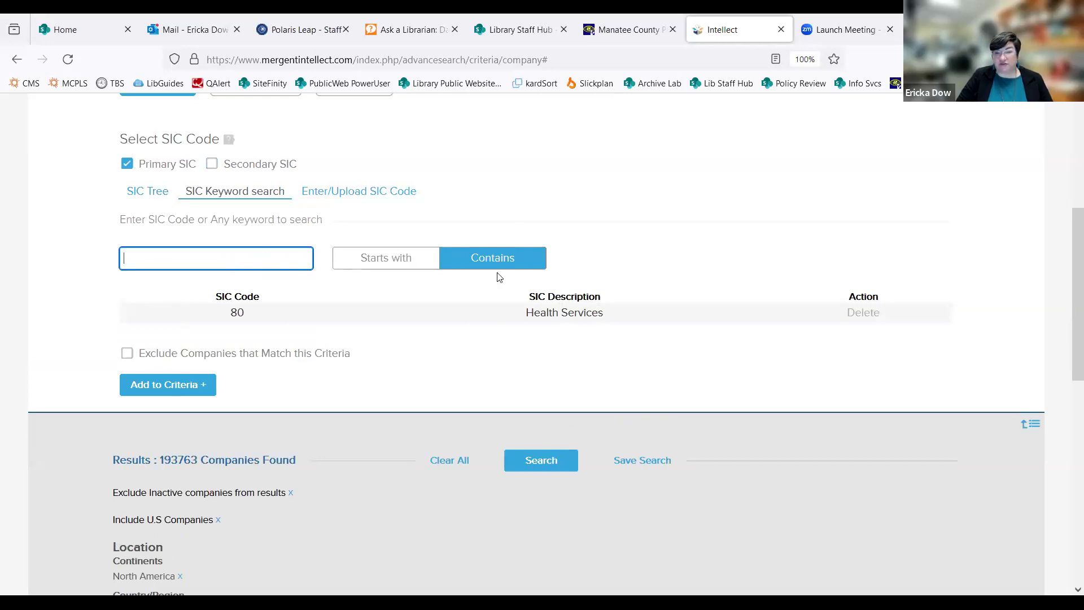
left_click(179, 391)
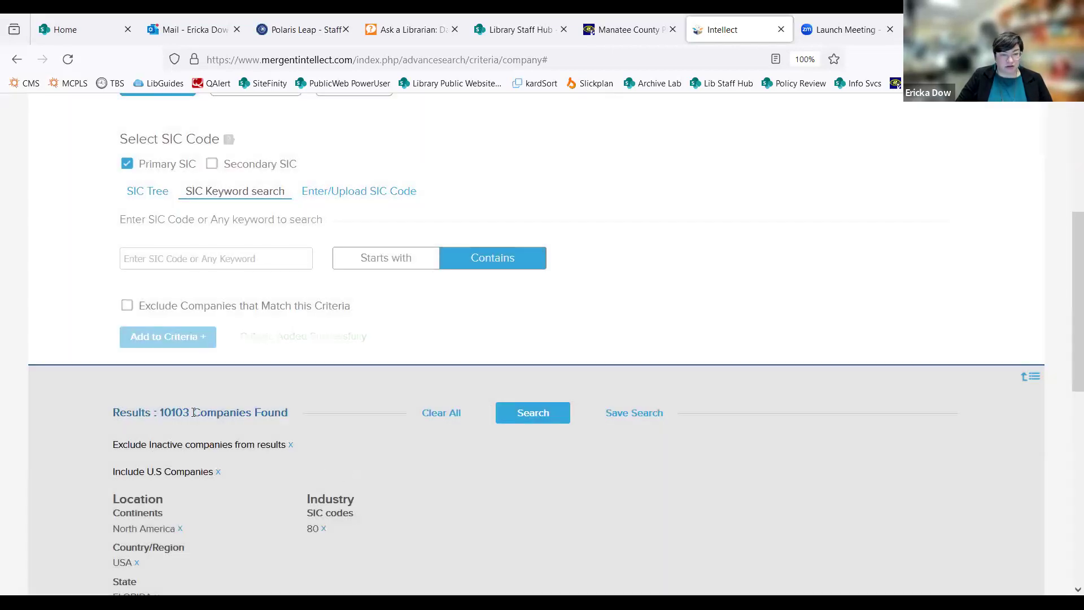
scroll(194, 413, "down", 2)
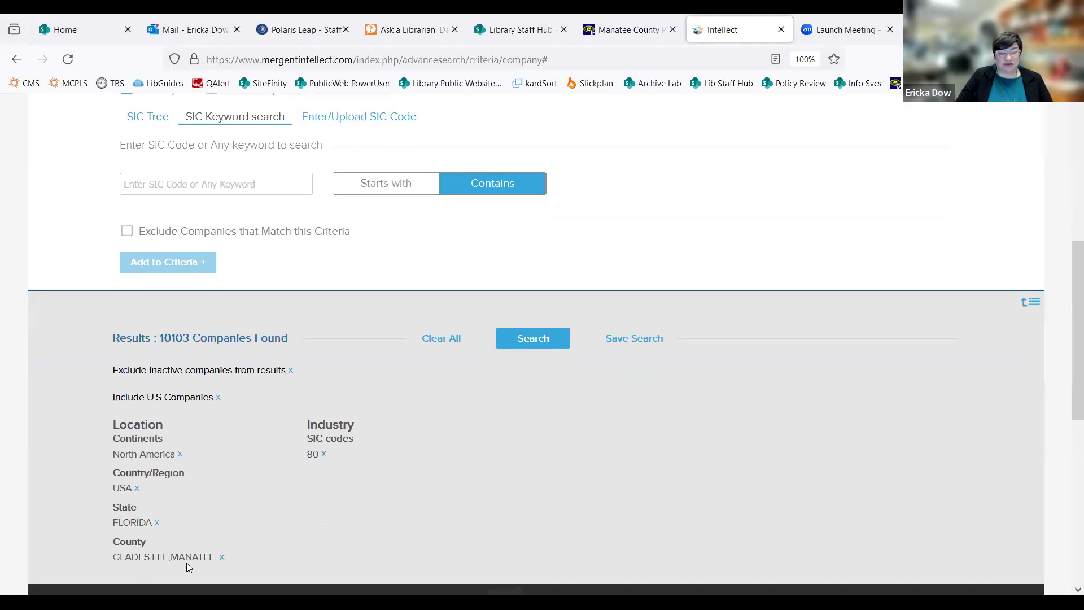
- Include secondary SIC codes alongside primary ones, try the keyword "health" and clear it again
scroll(268, 525, "up", 5)
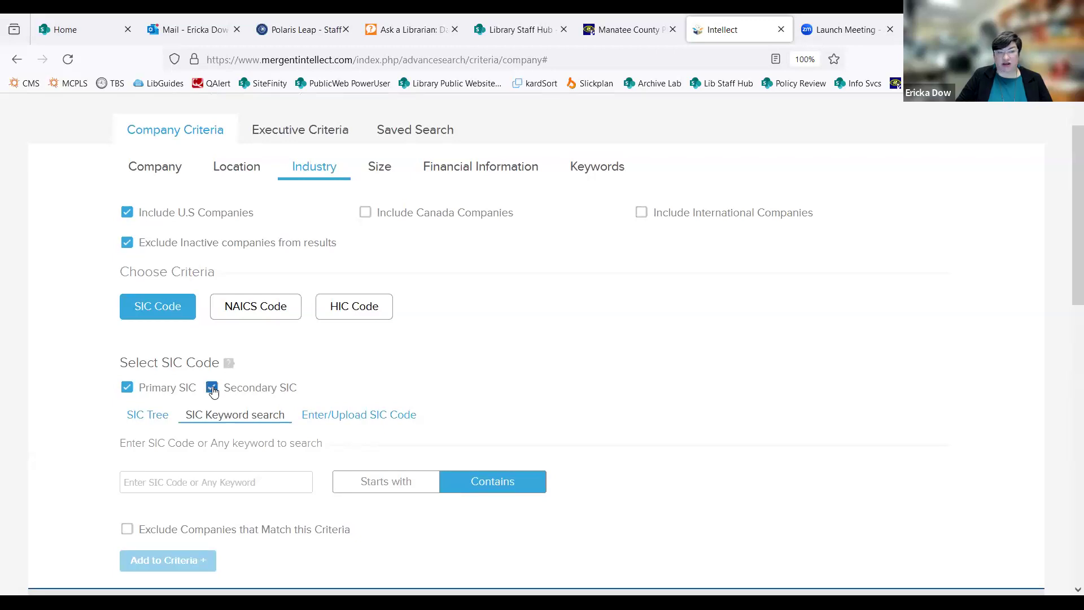
scroll(169, 429, "down", 1)
left_click(169, 413)
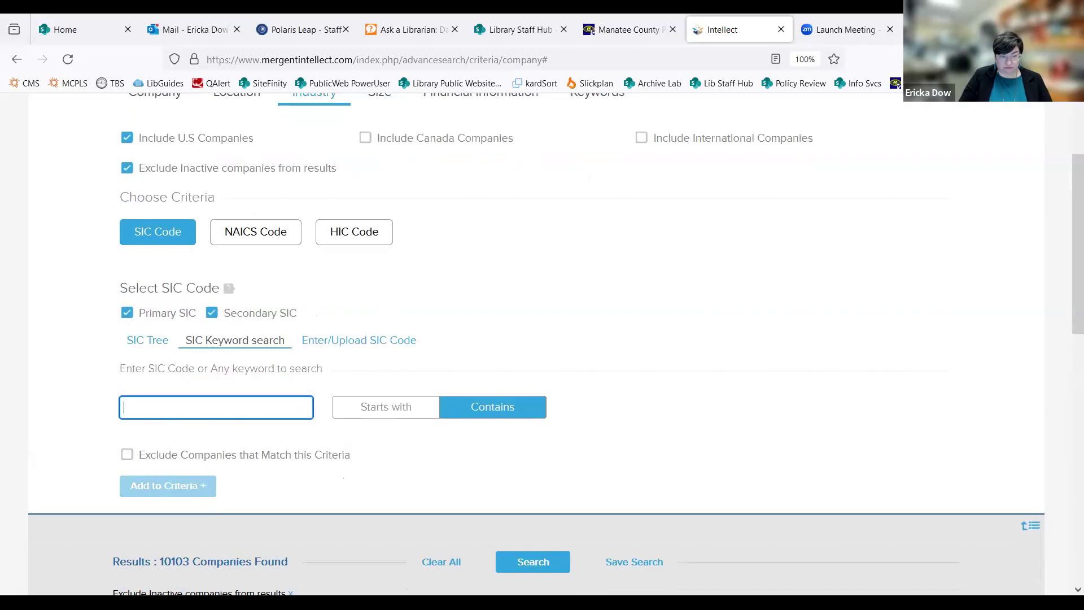
type("health")
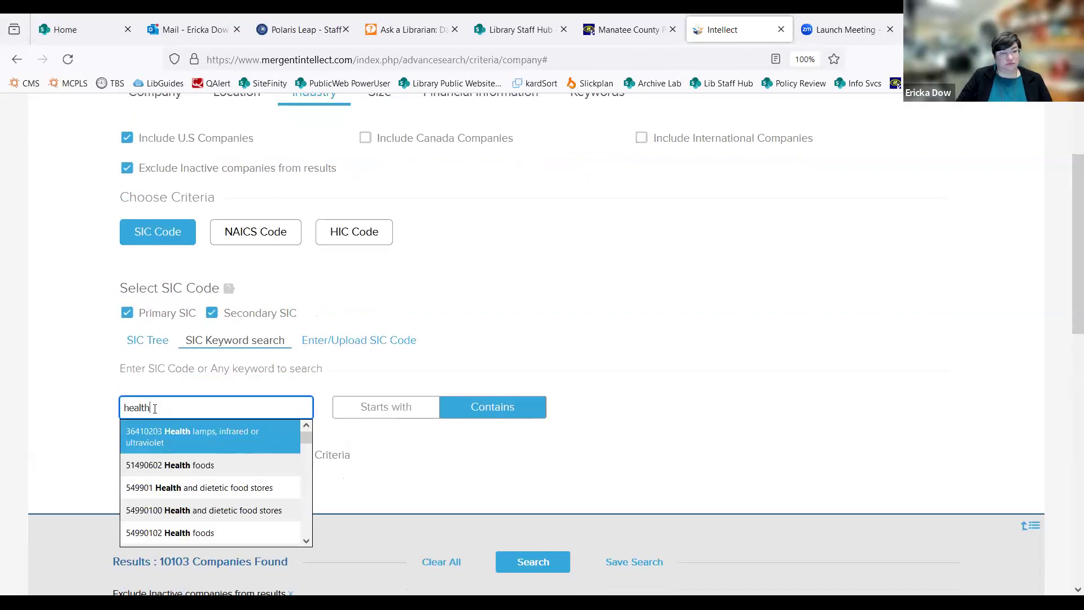
double_click(119, 403)
key("BackSpace")
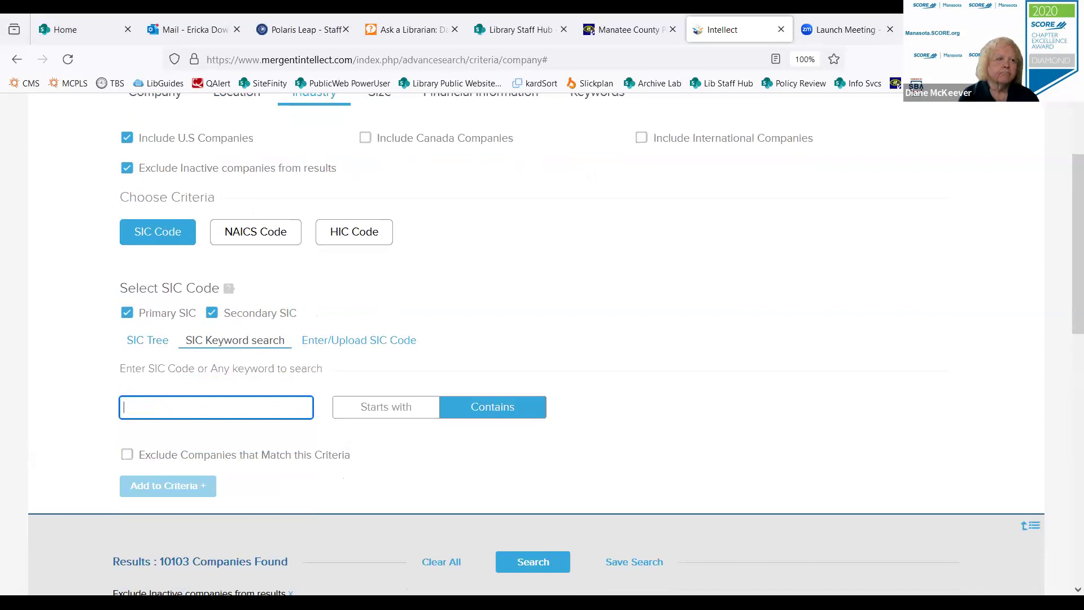
- Look up SIC codes containing "home health" and choose 8082 Home health care services
type("home ealth")
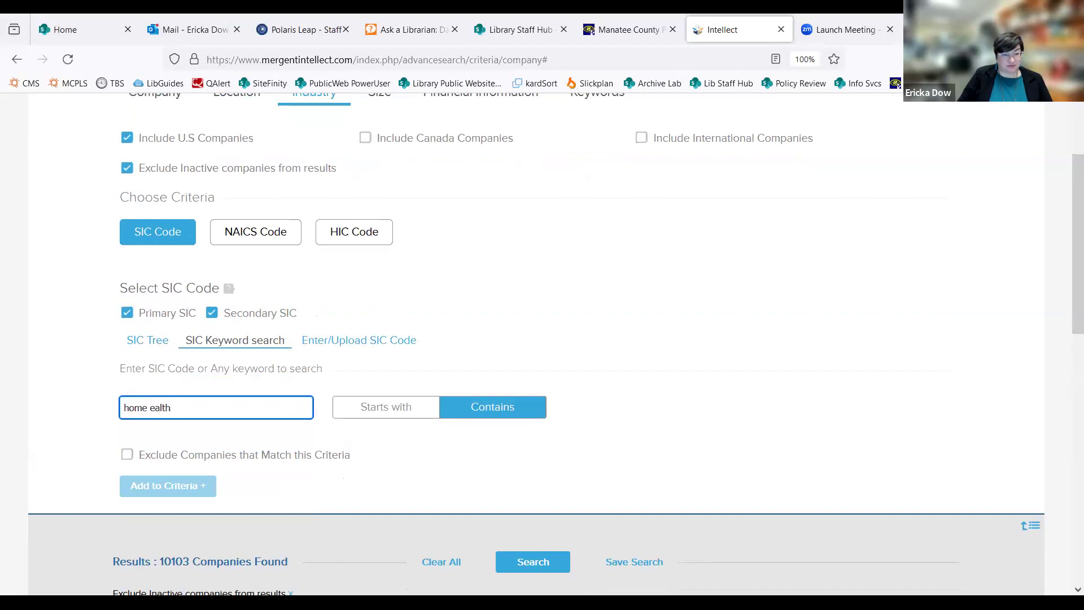
key("BackSpace")
key("BackSpace")
key("BackSpace")
key("BackSpace")
key("BackSpace")
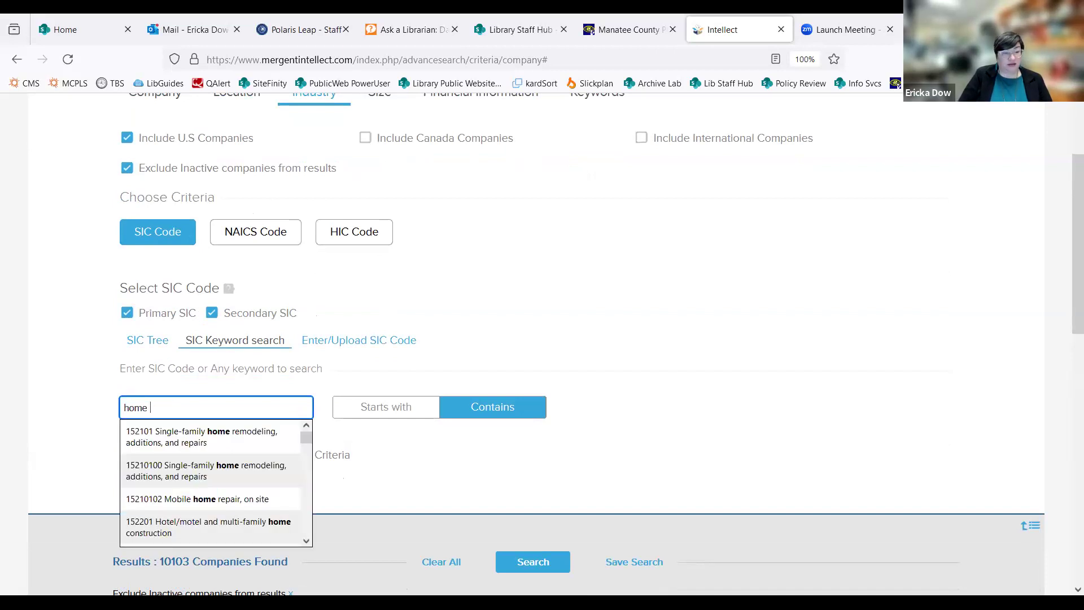
type("health")
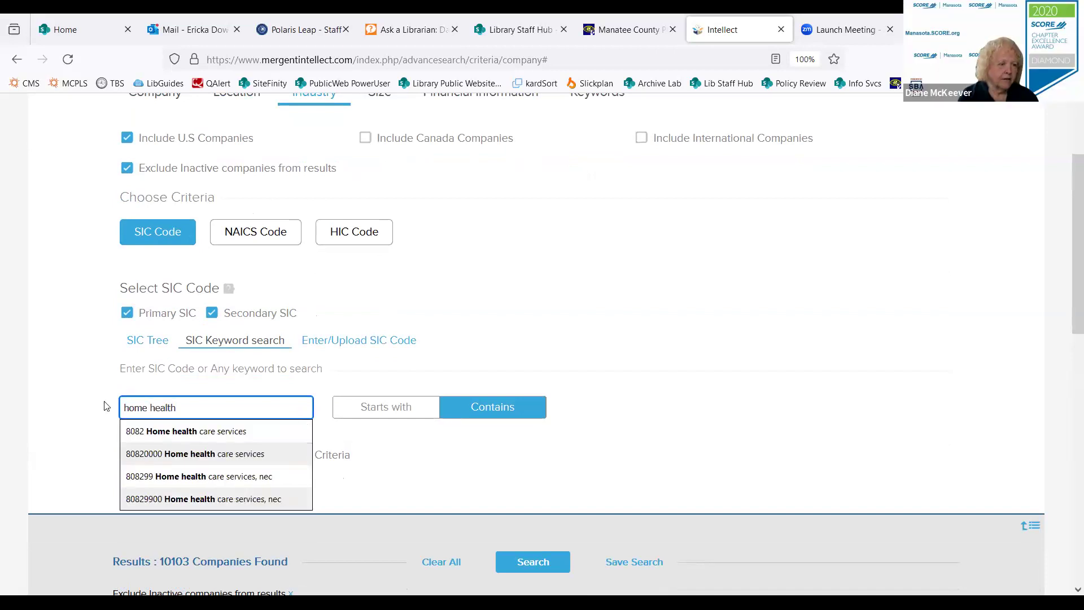
left_click(236, 432)
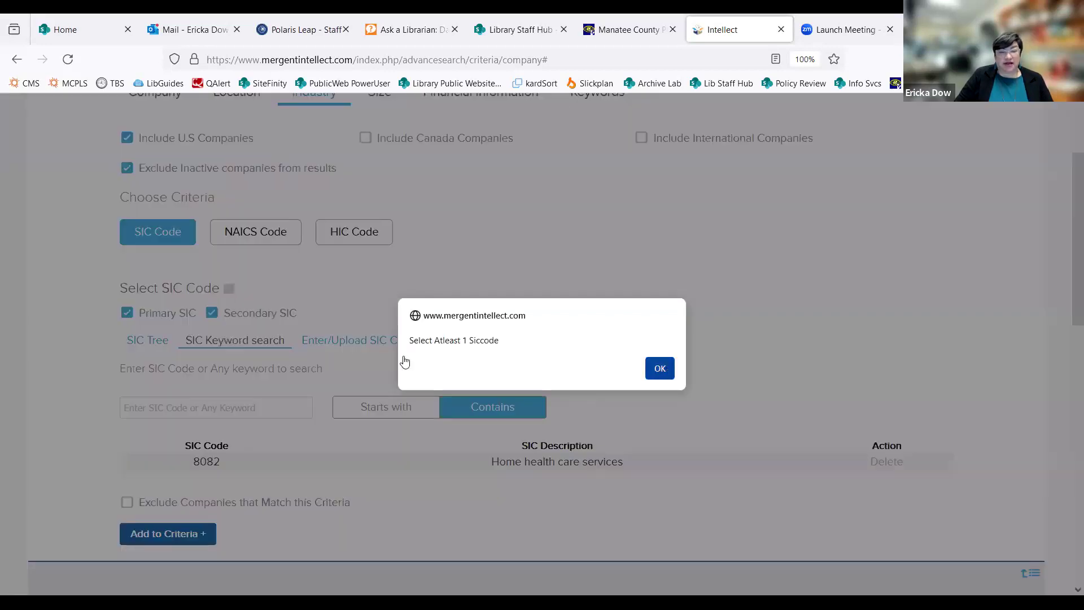
- Try to add SIC code 8082 to the search criteria with both primary and secondary matching enabled
key("Return")
scroll(395, 435, "down", 1)
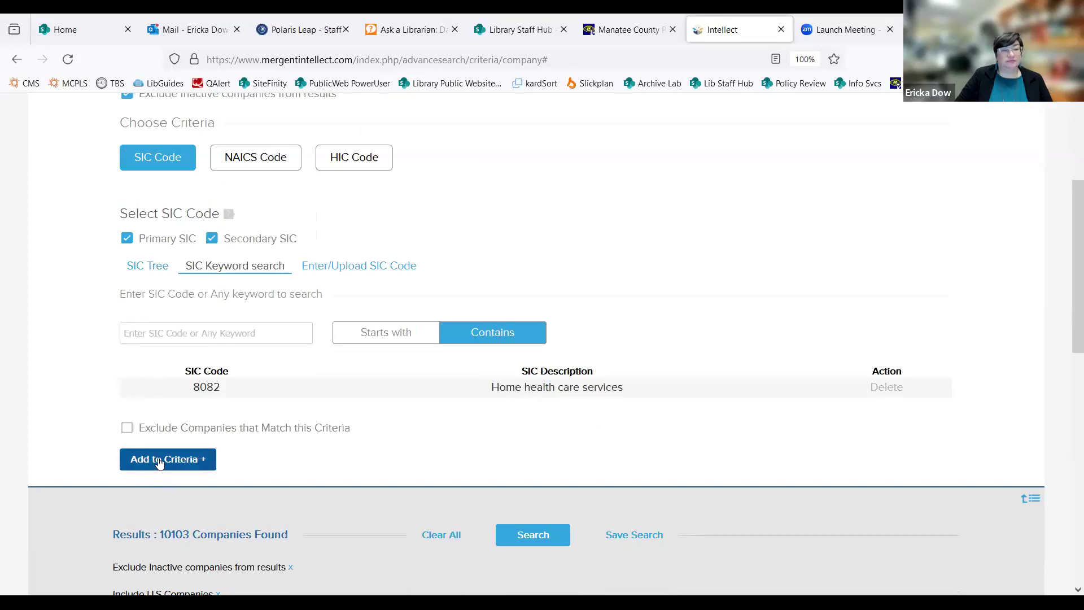
left_click(188, 471)
left_click(659, 370)
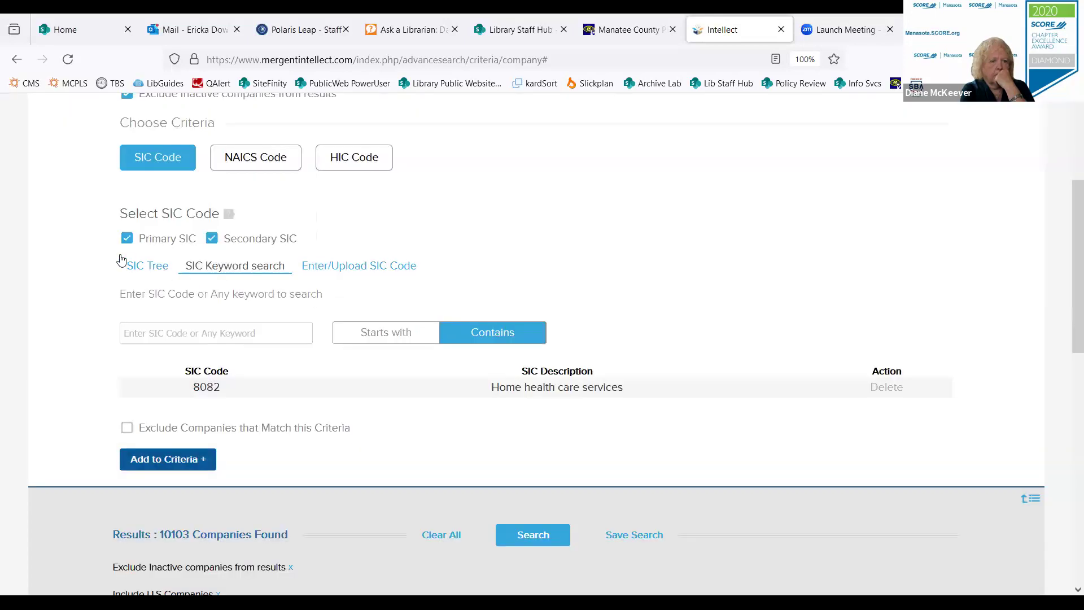
- Limit matching to primary SIC codes and remove SIC code 80 from the search criteria
left_click(126, 239)
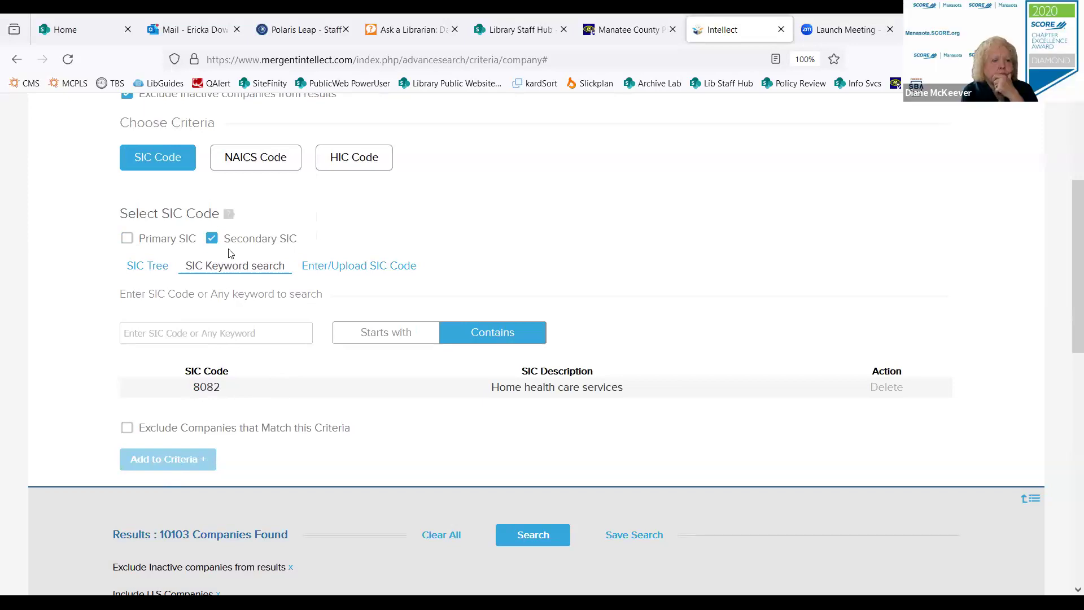
left_click(177, 240)
scroll(175, 512, "down", 4)
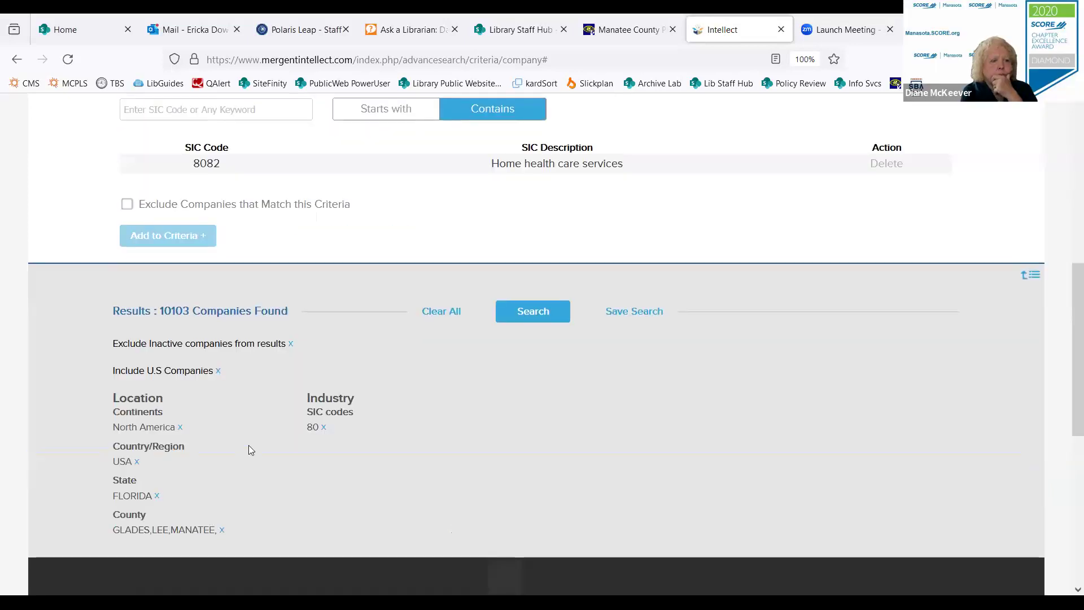
left_click(324, 427)
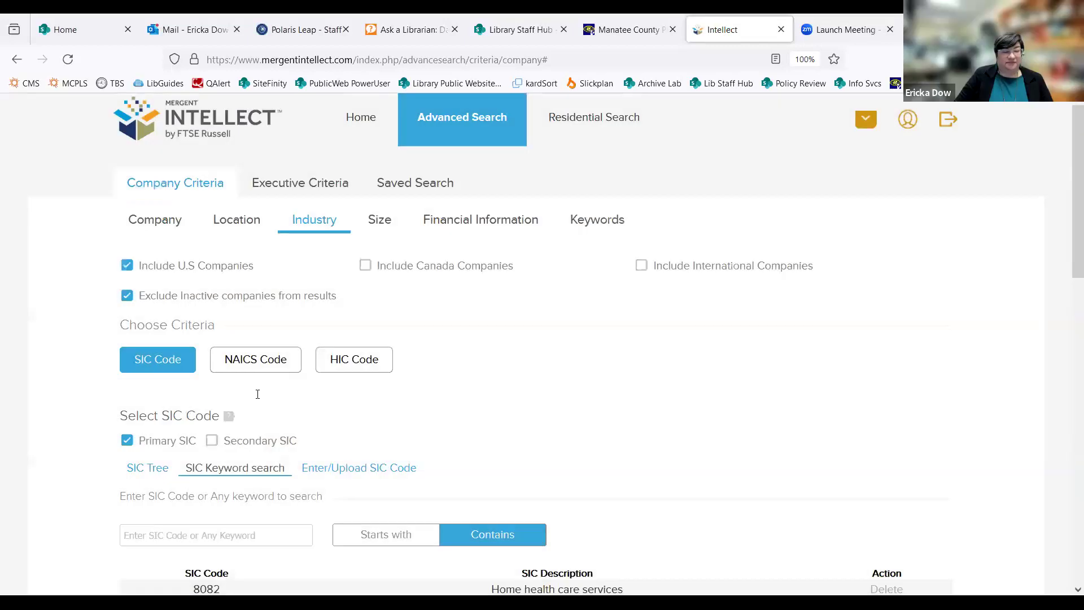
- Look up "home health", choose SIC code 8082 Home health care services again, and try to add it to the search criteria
scroll(256, 392, "down", 3)
left_click(147, 390)
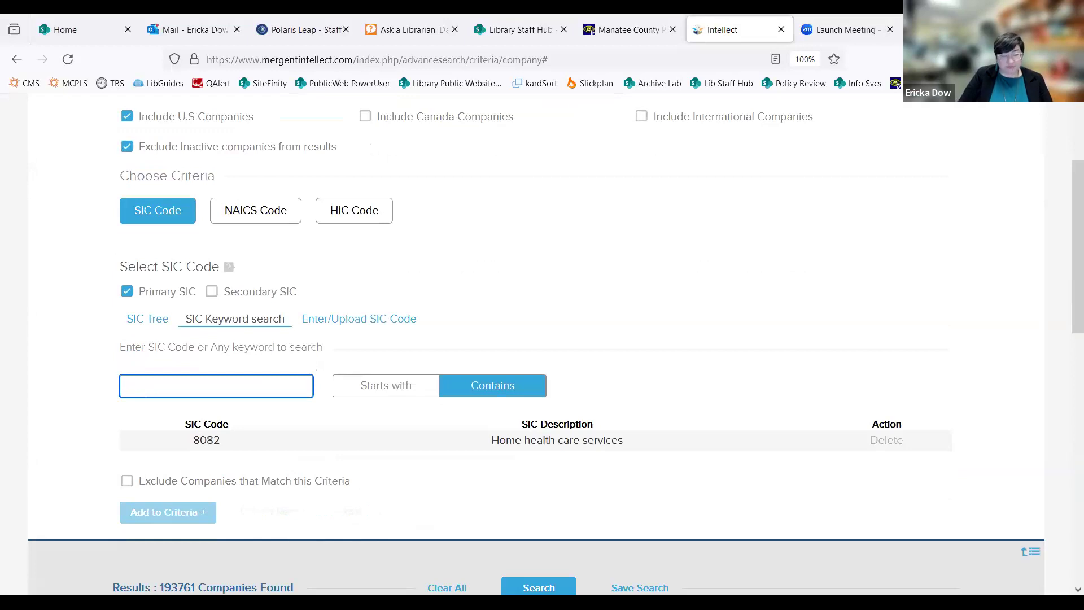
type("home health")
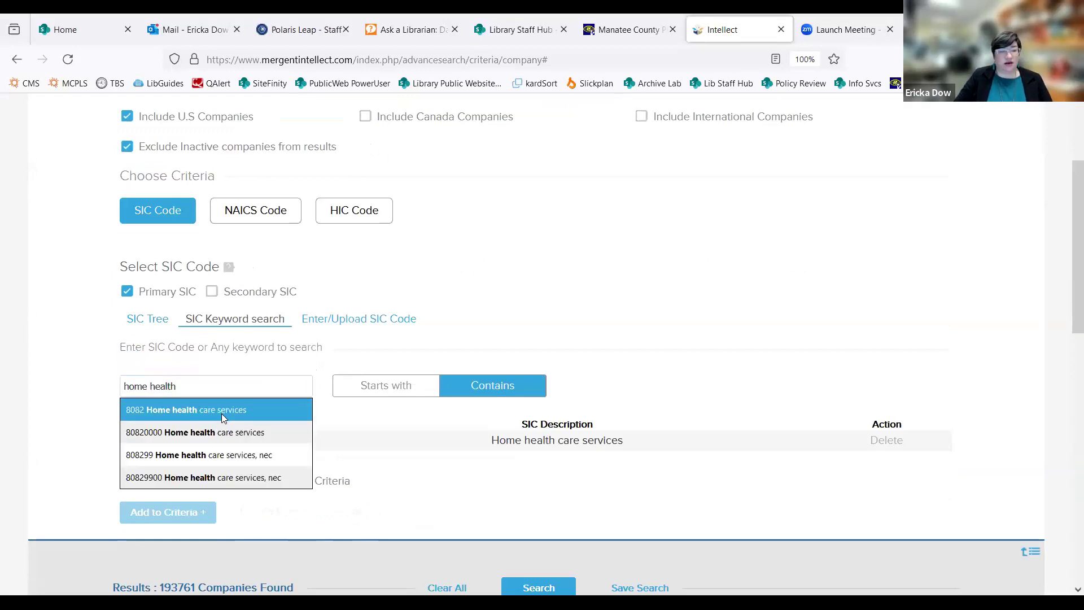
left_click(222, 413)
scroll(179, 460, "down", 1)
left_click(175, 458)
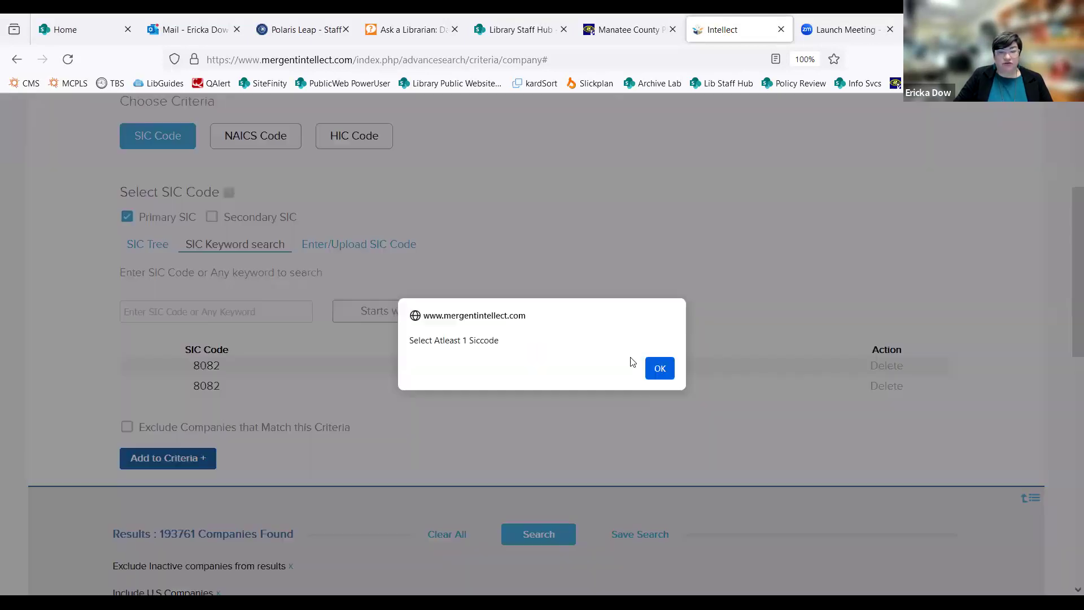
left_click(659, 368)
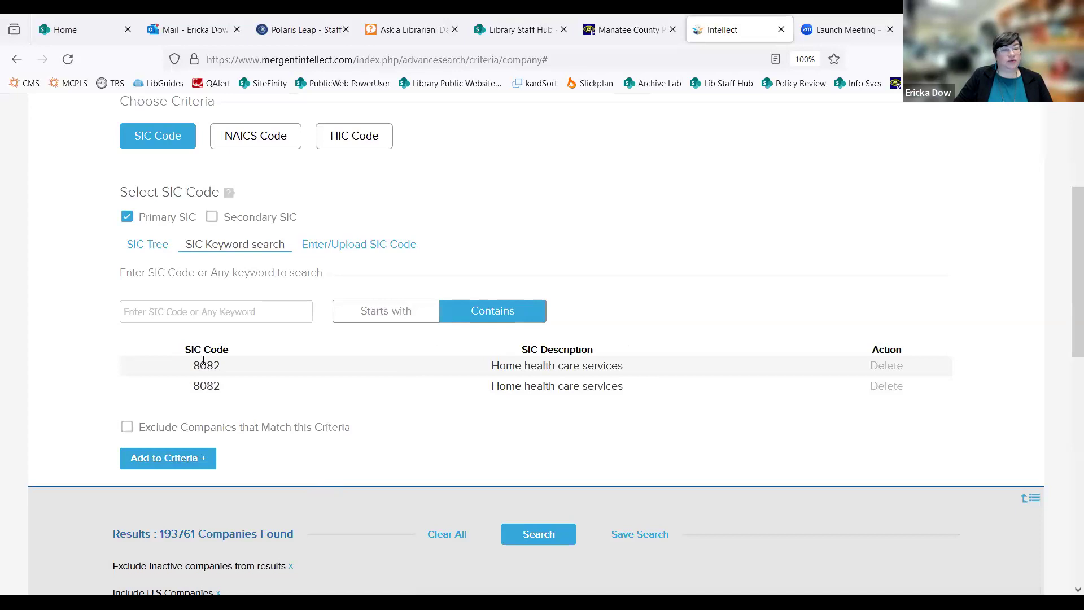
- Delete both 8082 Home health care services entries from the list of selected SIC codes
scroll(356, 479, "up", 1)
double_click(507, 440)
left_click(507, 477)
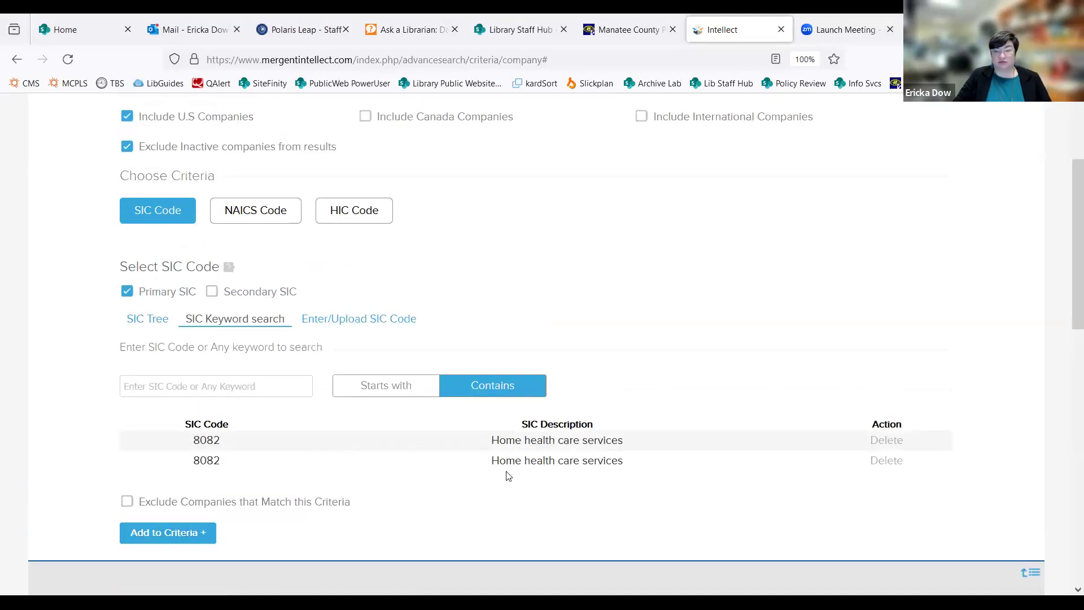
left_click(896, 444)
scroll(734, 438, "down", 3)
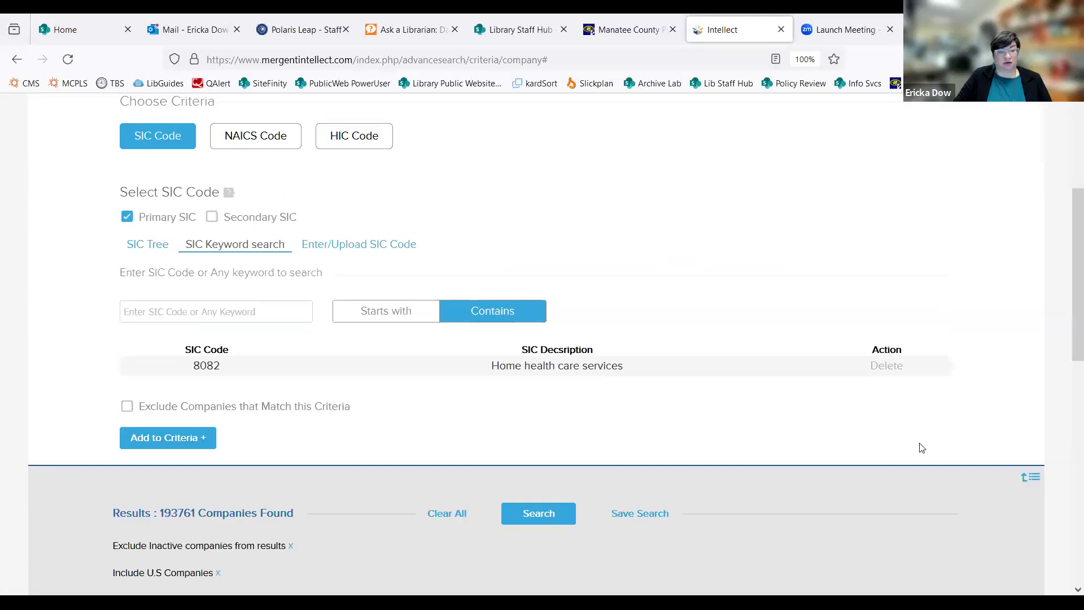
left_click(919, 373)
scroll(448, 382, "down", 3)
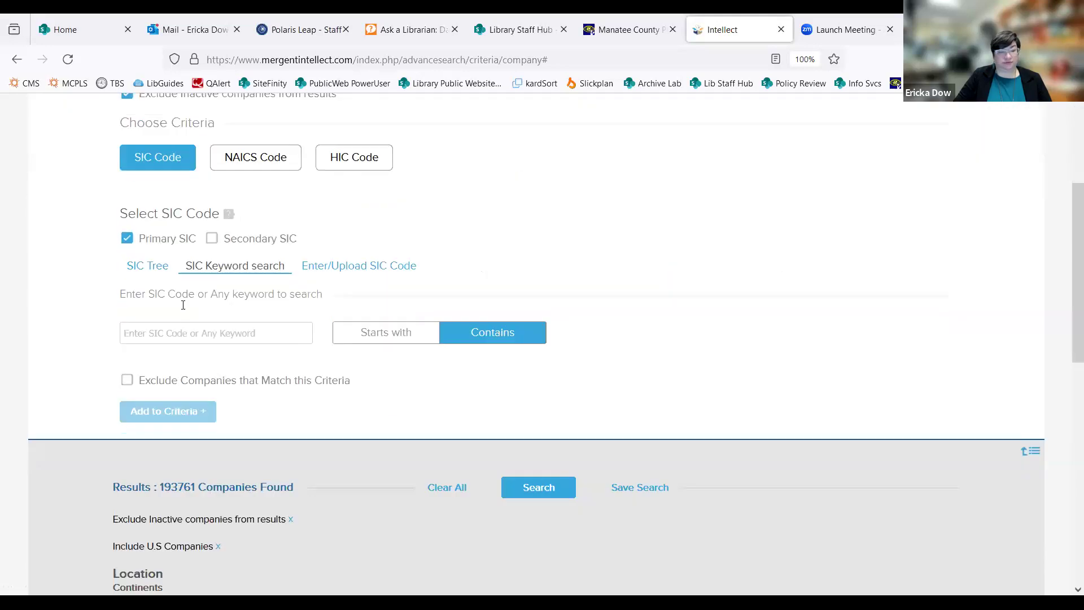
- Search SIC codes for "home health", select 8082 Home health care services, and try to add it to the search criteria
left_click(156, 309)
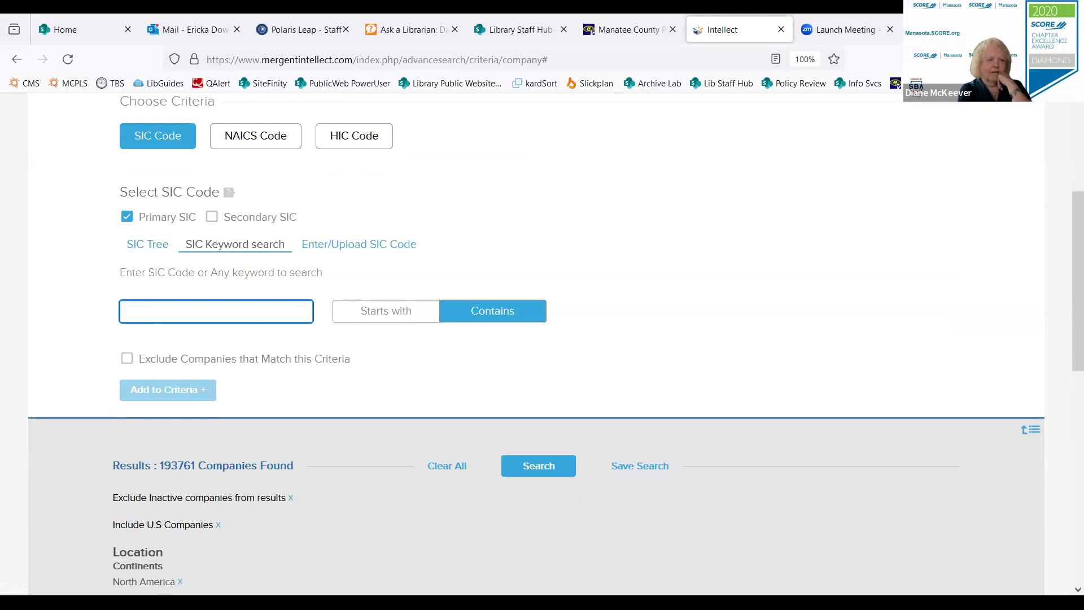
type("home health")
left_click(310, 328)
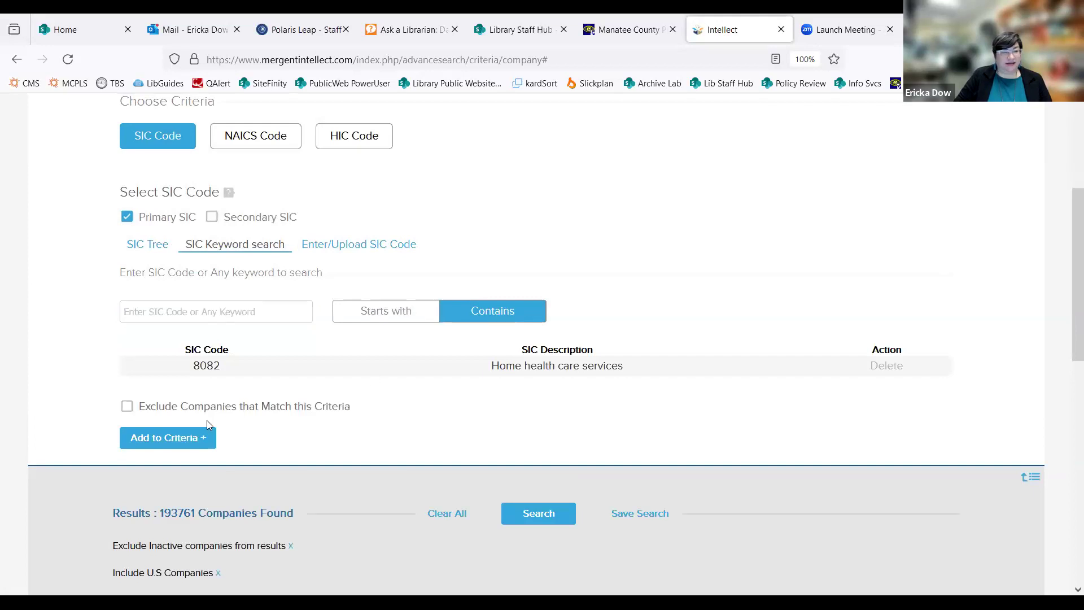
left_click(190, 441)
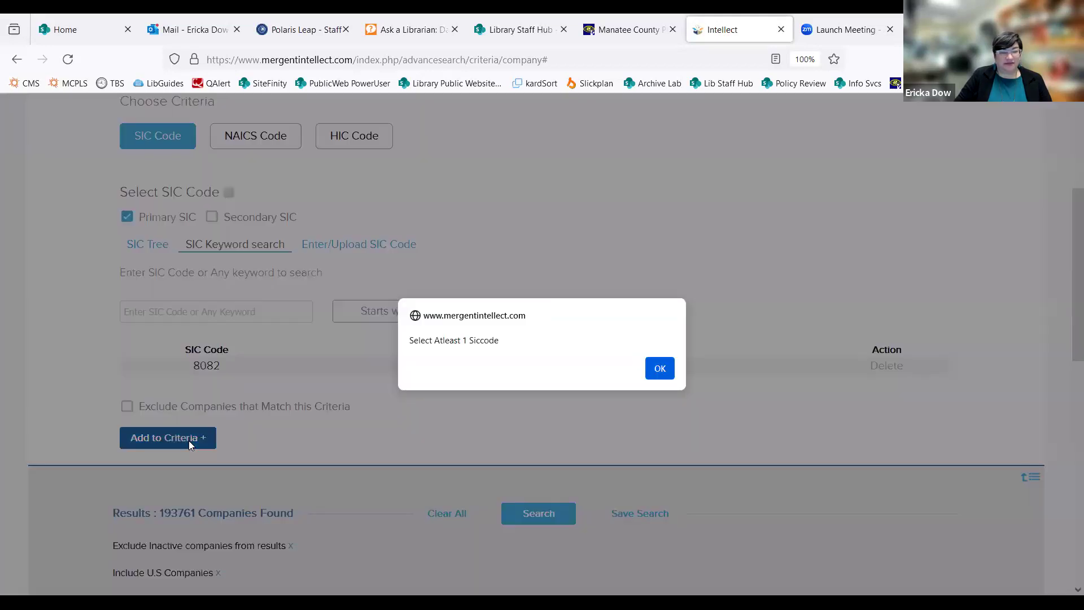
left_click(660, 368)
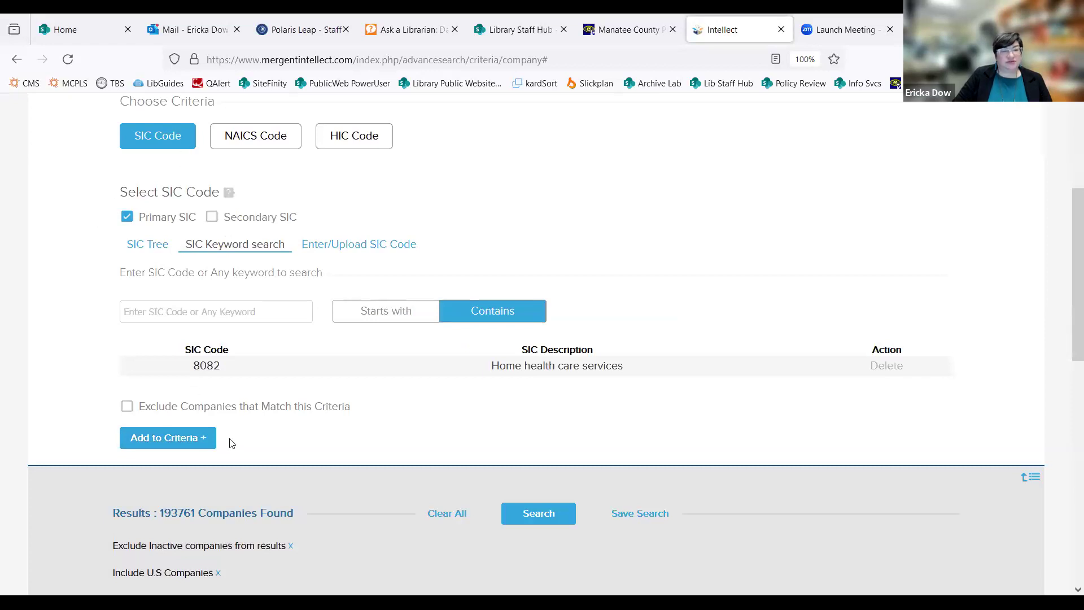
- Check the current location criteria and retry adding the listed SIC code 8082 to the search
scroll(322, 435, "down", 4)
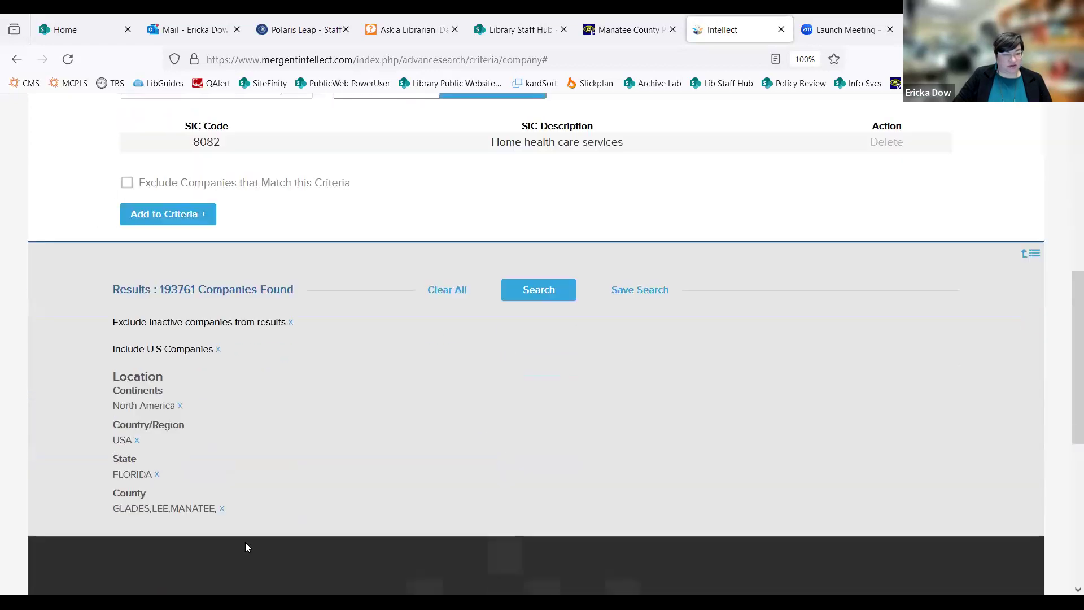
scroll(246, 543, "up", 5)
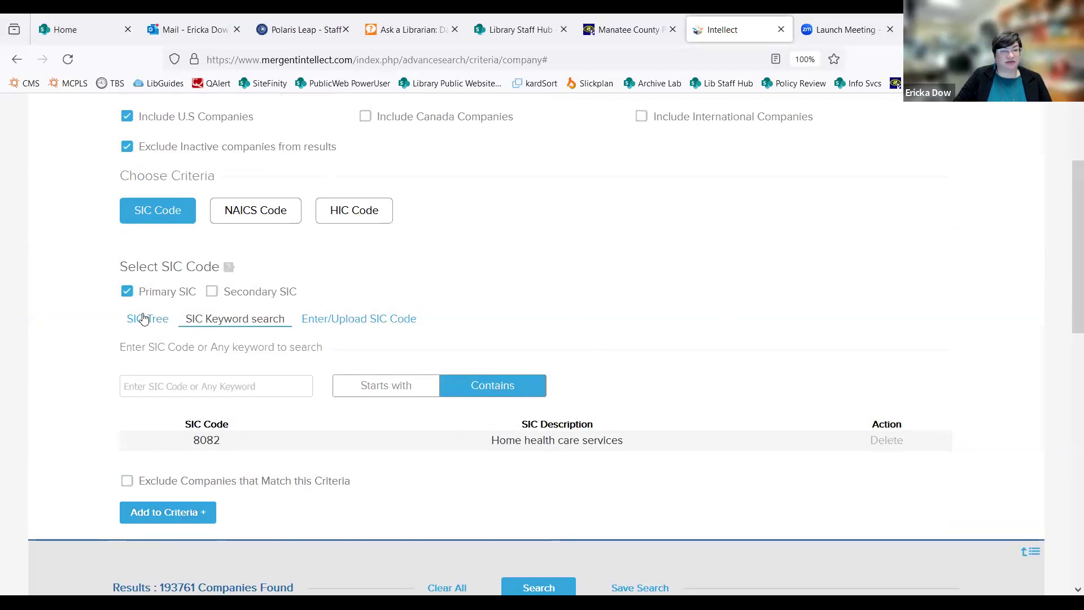
scroll(240, 453, "down", 1)
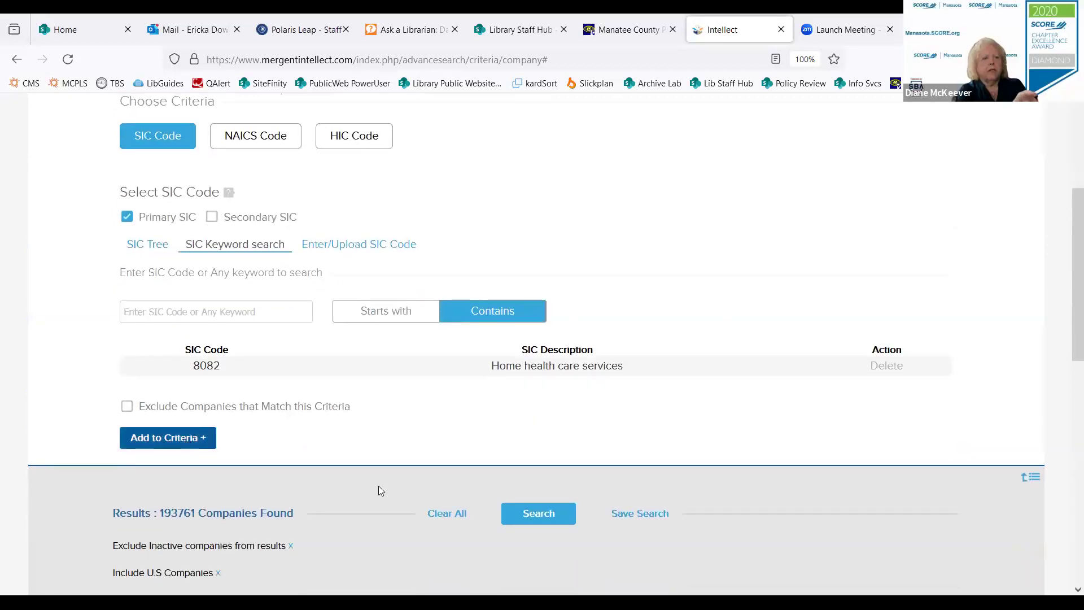
scroll(432, 499, "up", 1)
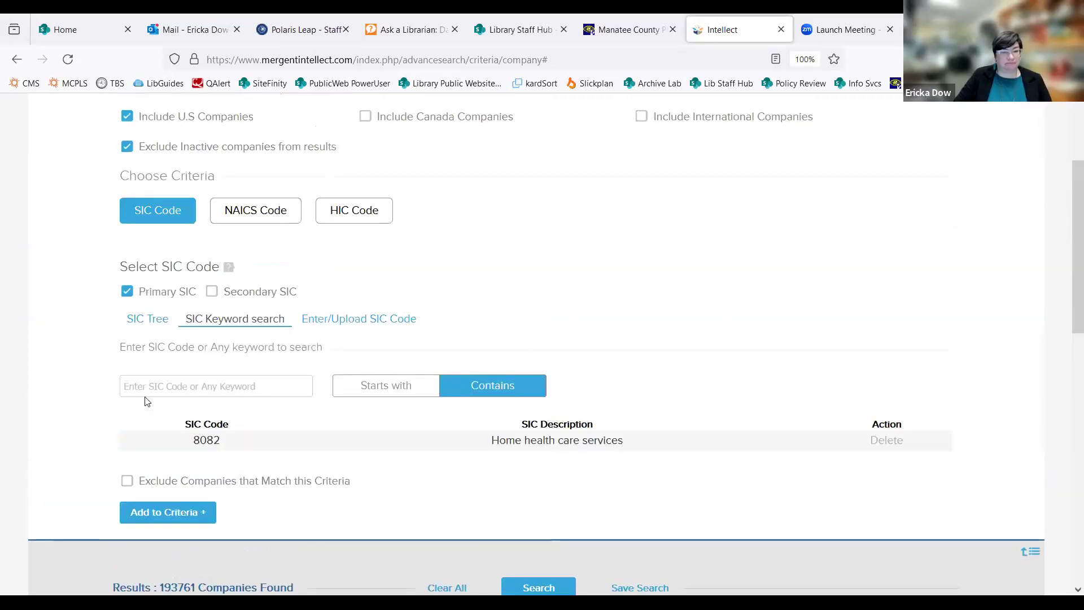
left_click(188, 515)
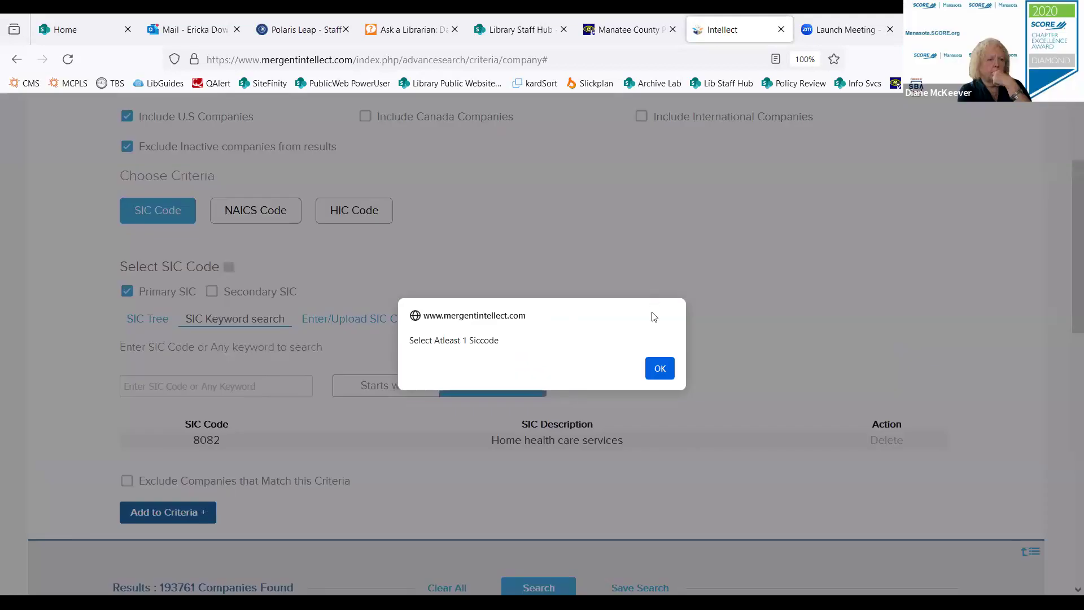
left_click(660, 370)
- Switch the SIC keyword matching to Starts with and try once more to add code 8082 to the criteria
scroll(300, 262, "up", 3)
scroll(456, 286, "down", 1)
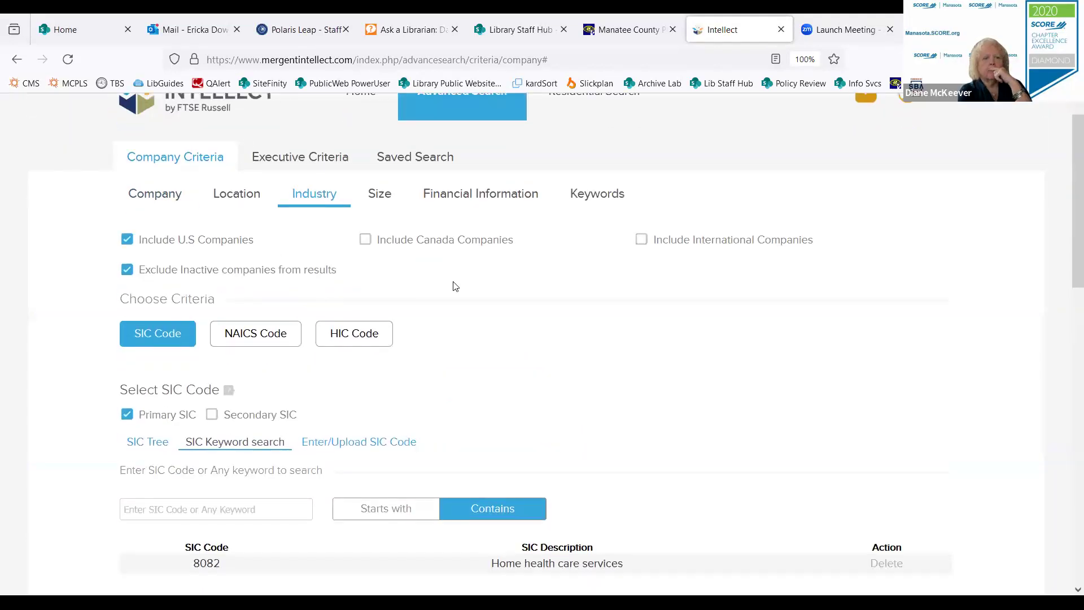
scroll(281, 427, "down", 6)
scroll(164, 251, "up", 2)
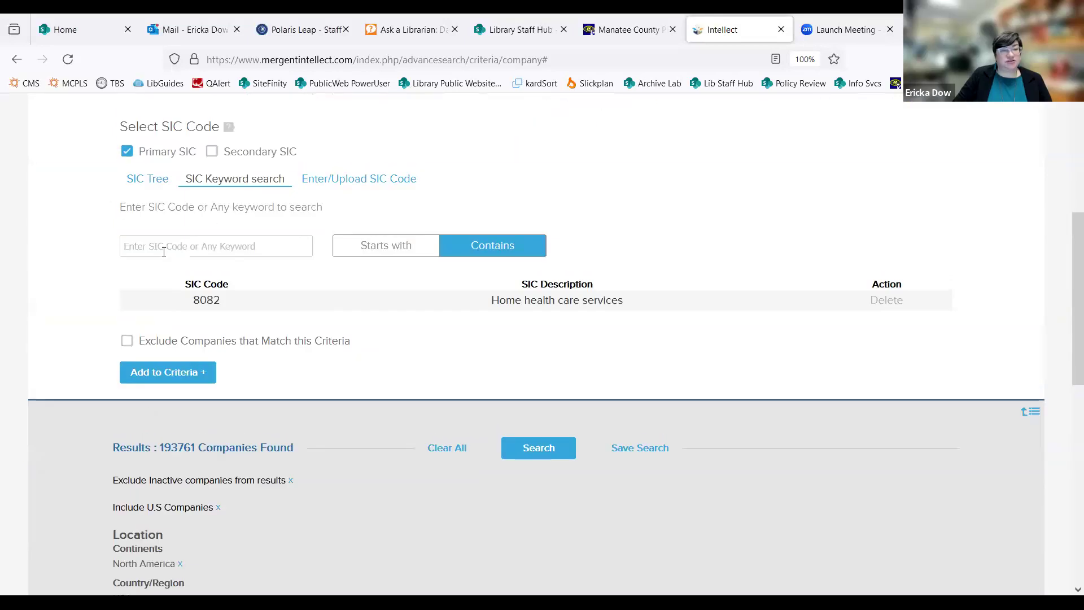
scroll(164, 252, "up", 5)
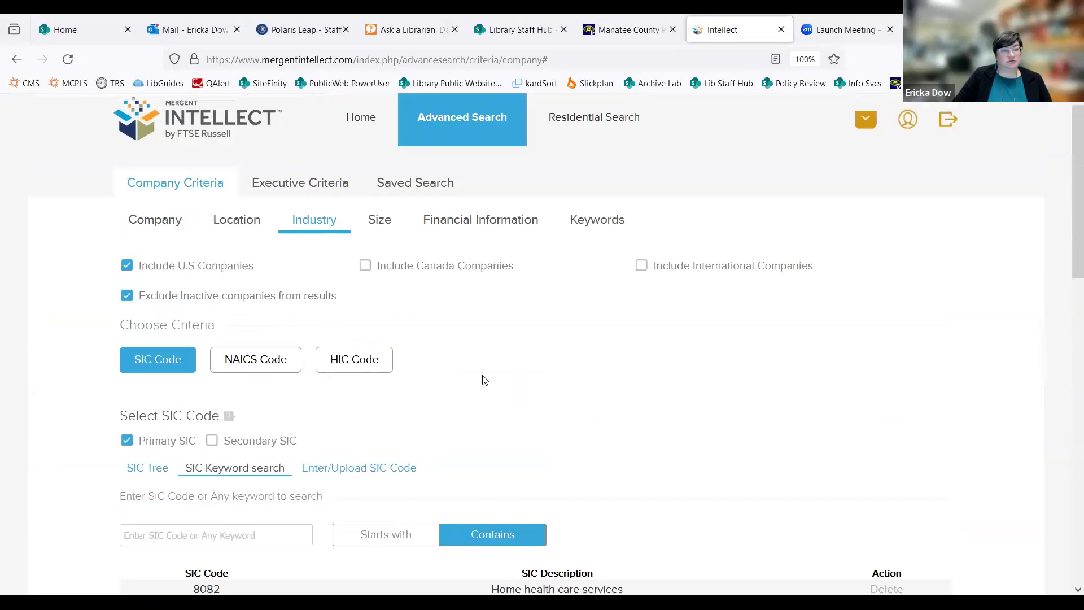
scroll(485, 380, "down", 1)
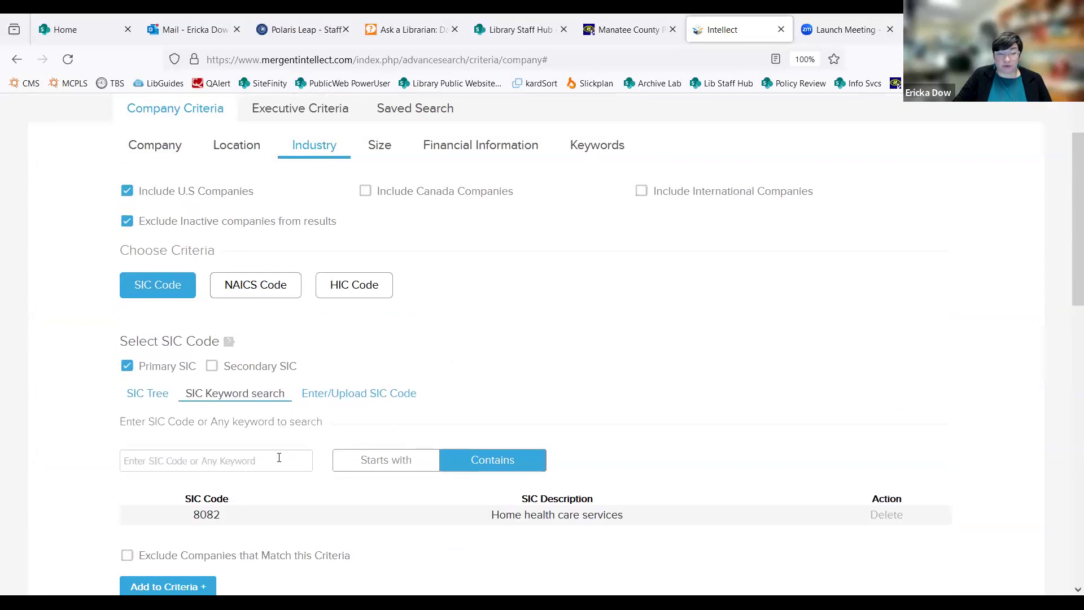
scroll(402, 395, "down", 1)
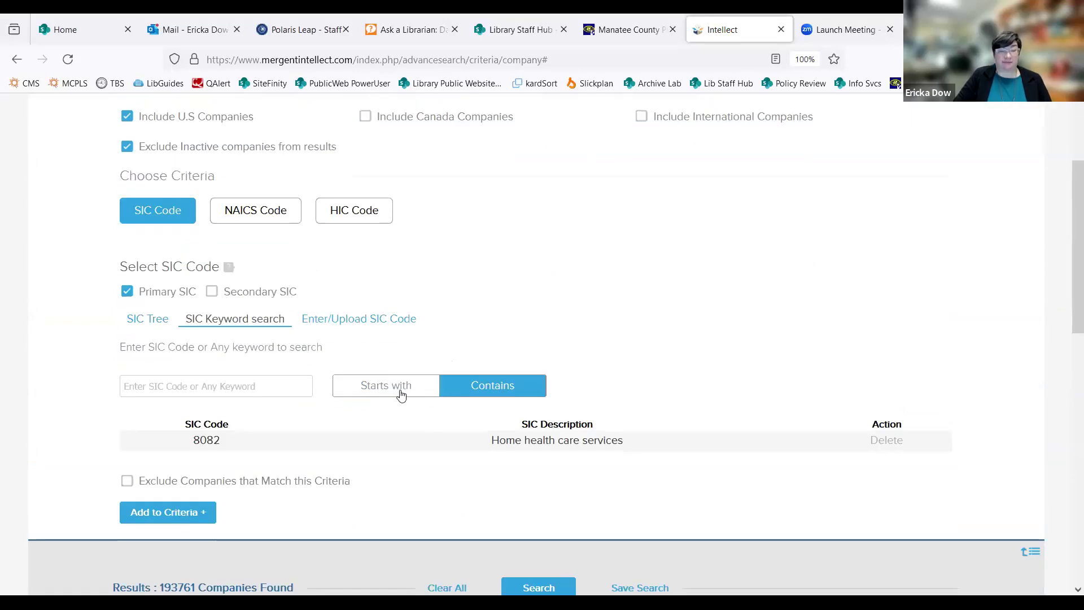
left_click(402, 395)
left_click(201, 385)
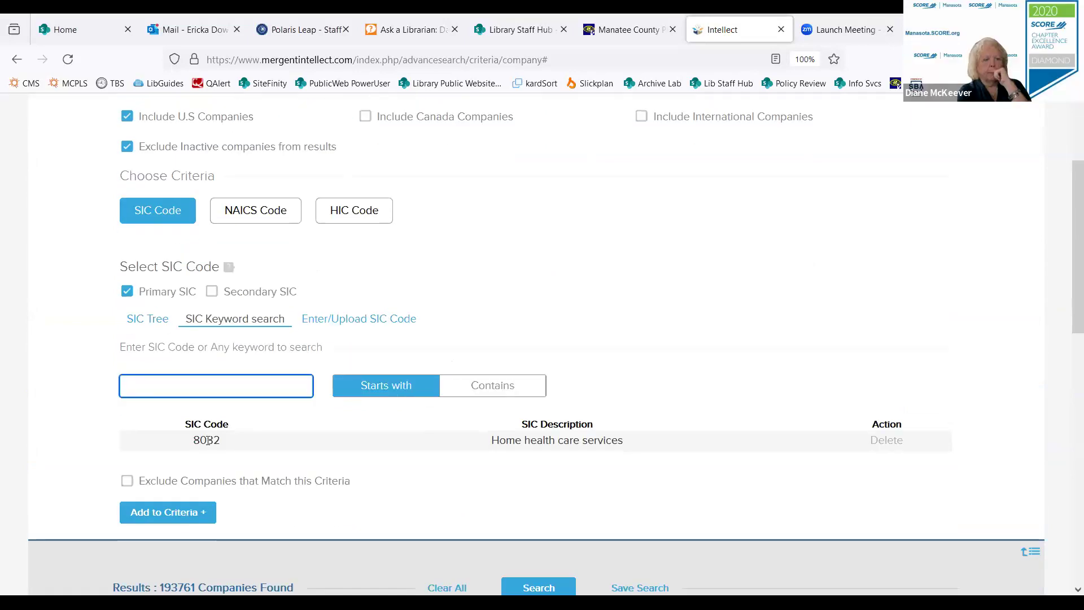
left_click(171, 513)
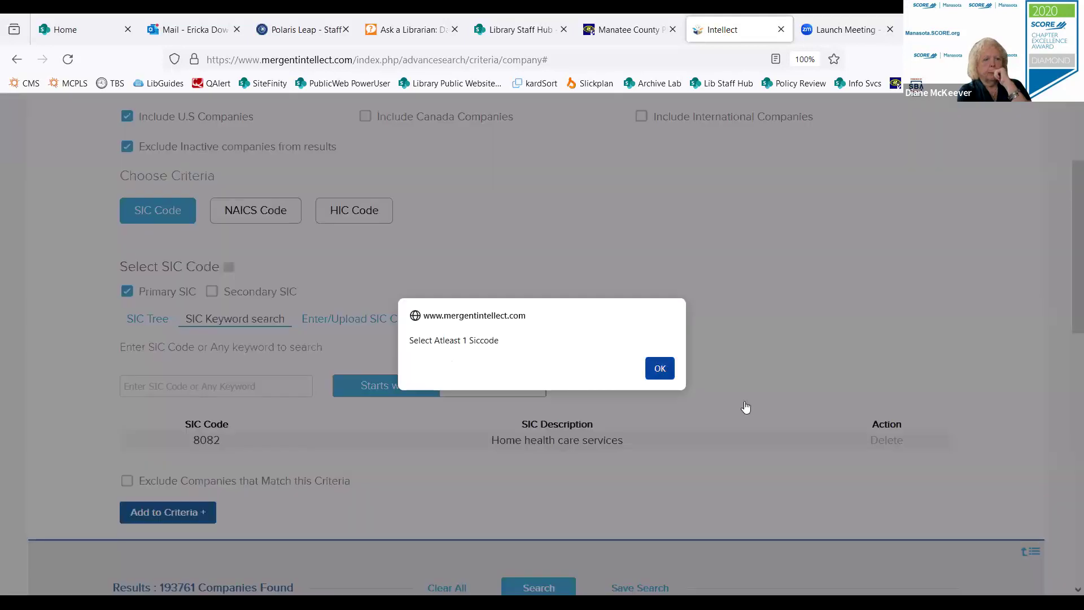
key("Return")
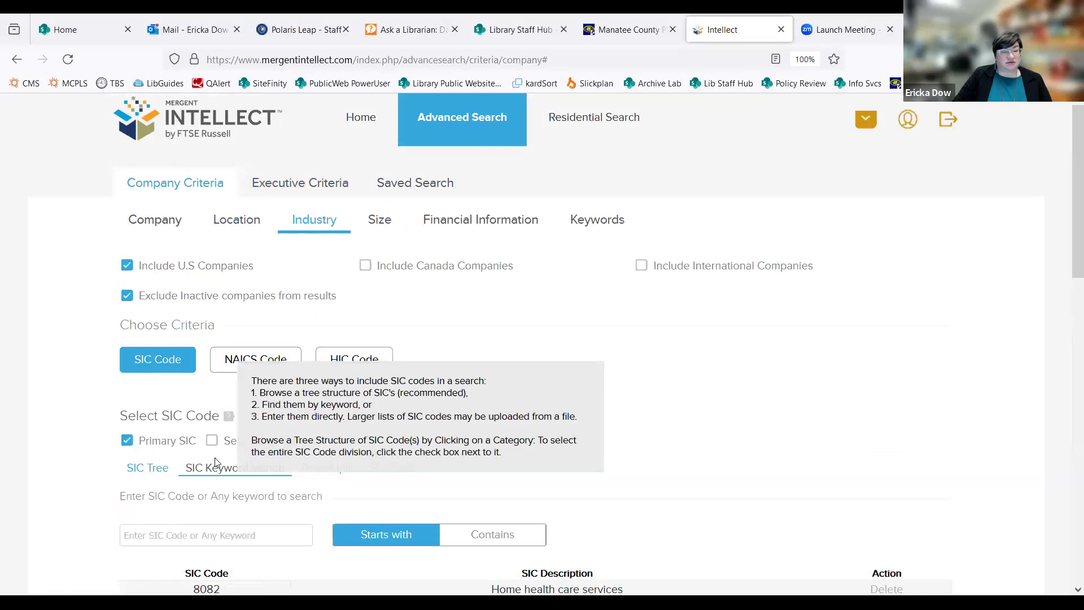
- Look up SIC codes starting with "home" and clear the keyword again
left_click(196, 540)
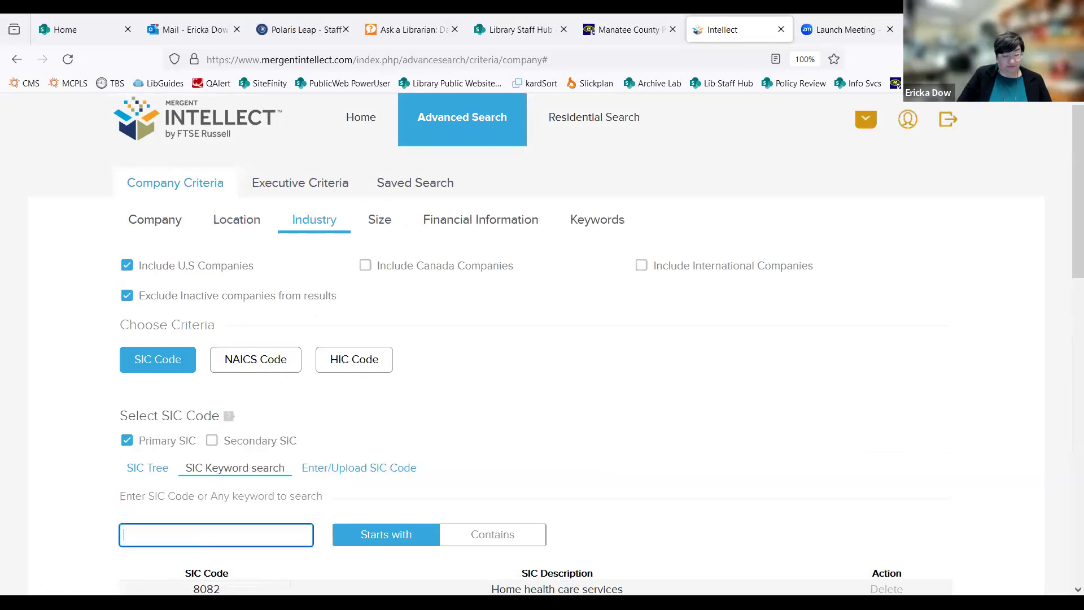
type("home")
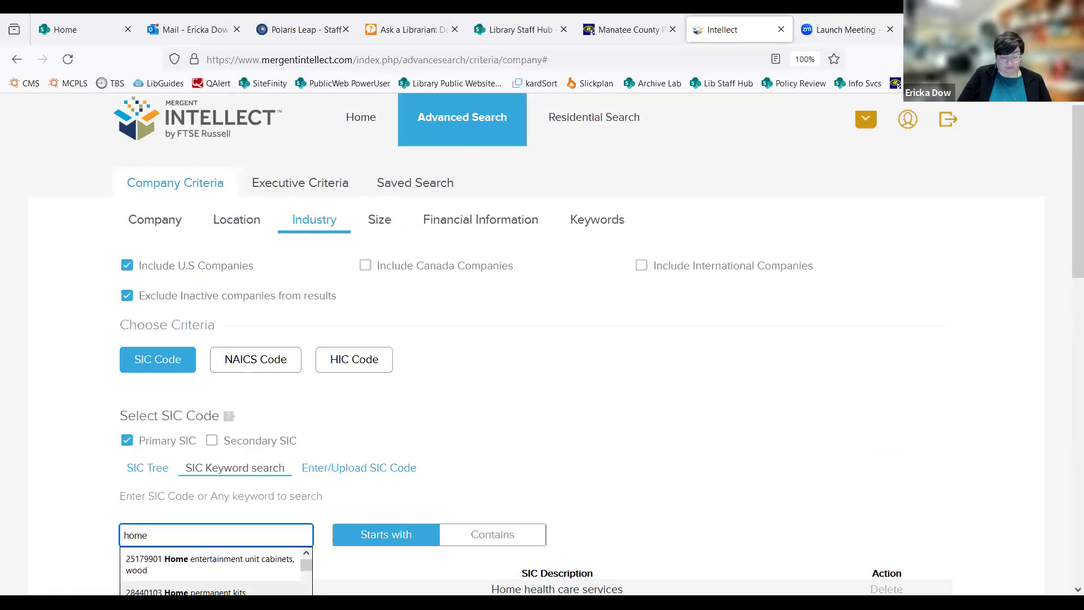
key("BackSpace")
key("BackSpace")
key("BackSpace")
key("BackSpace")
key("BackSpace")
- Look up SIC codes starting with "health", choose 51490602 Health foods, and add it together with 8082 to the search criteria
type("health")
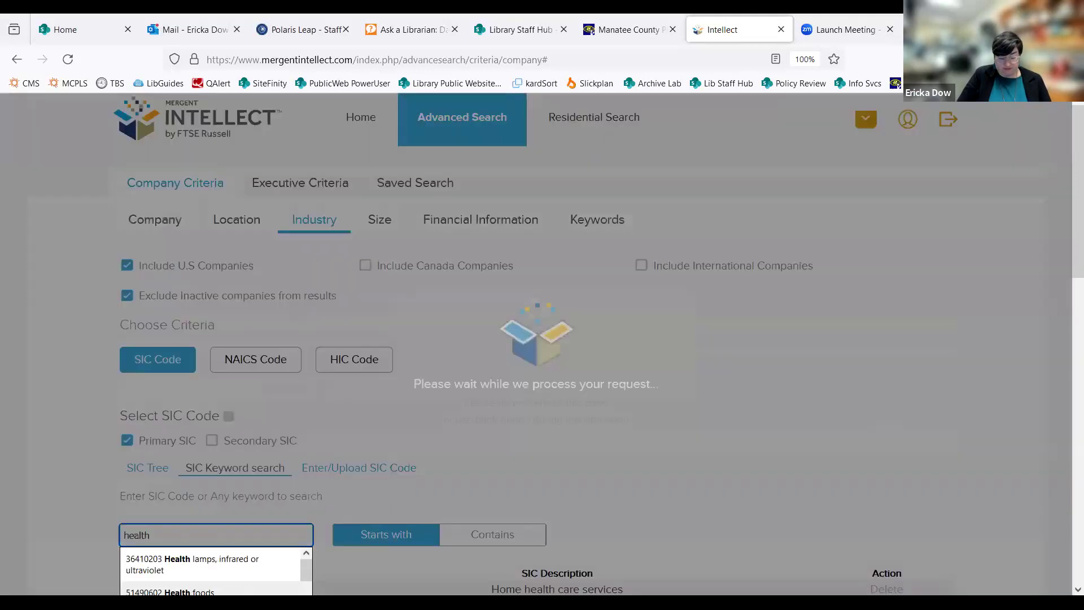
scroll(205, 521, "down", 1)
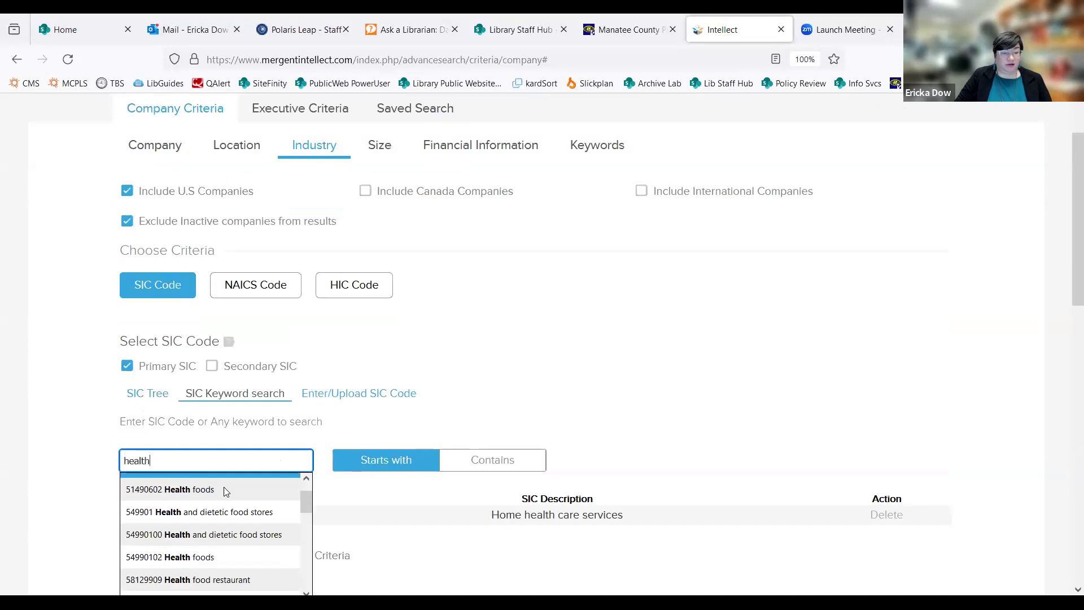
scroll(224, 490, "up", 1)
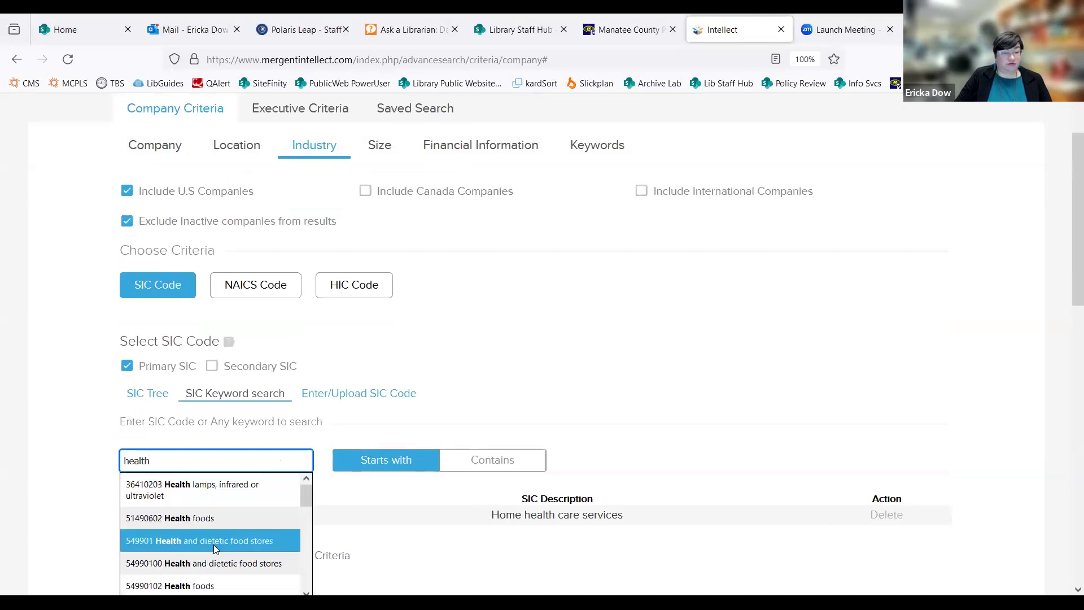
left_click(209, 513)
scroll(658, 405, "down", 2)
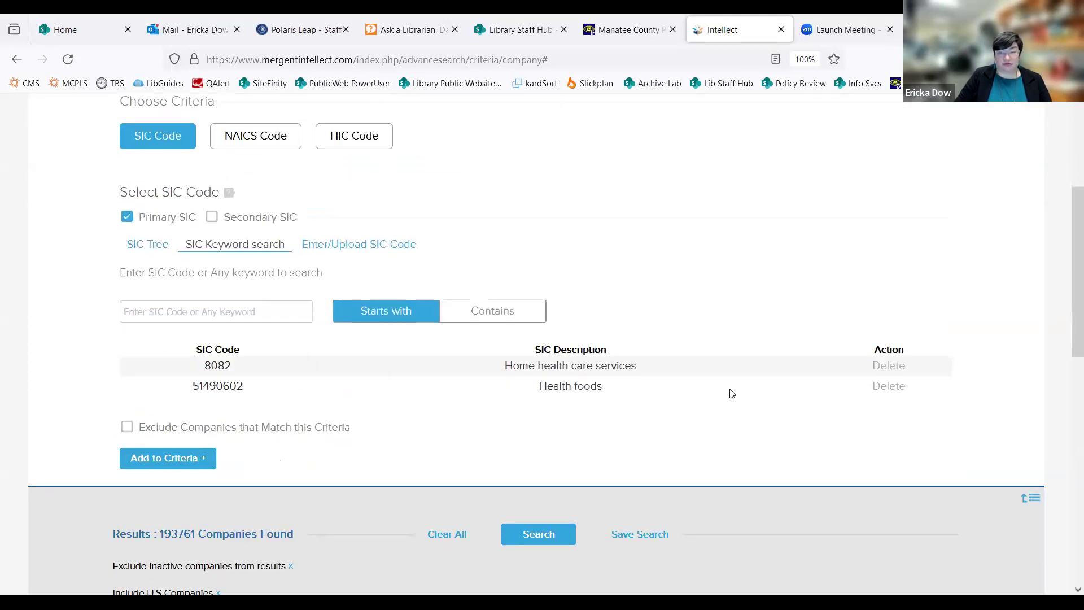
left_click(160, 455)
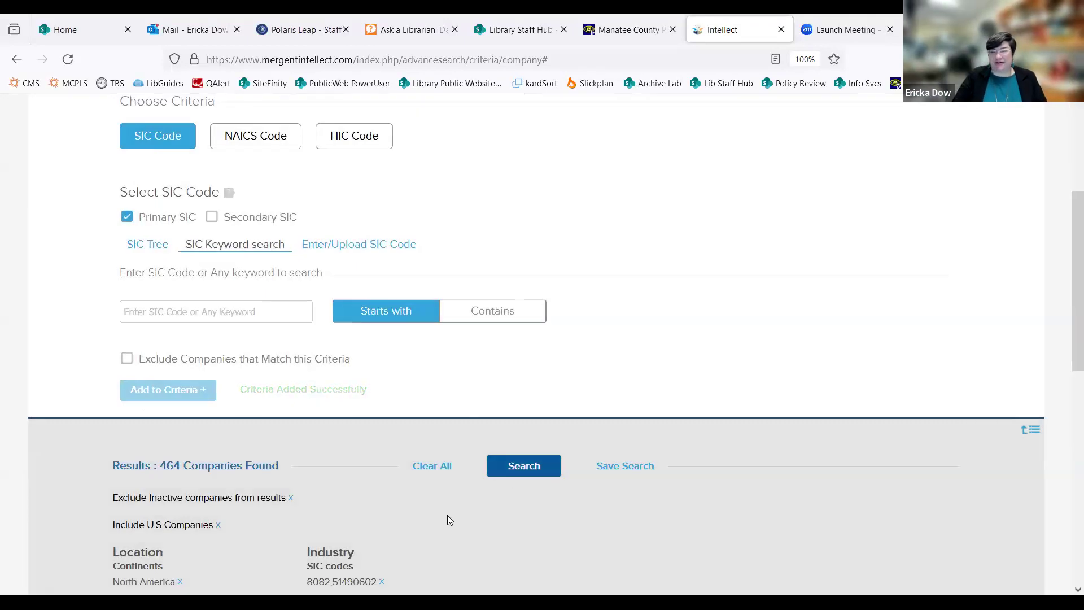
- Review the combined location and industry criteria and highlight the number of companies found
scroll(412, 502, "down", 2)
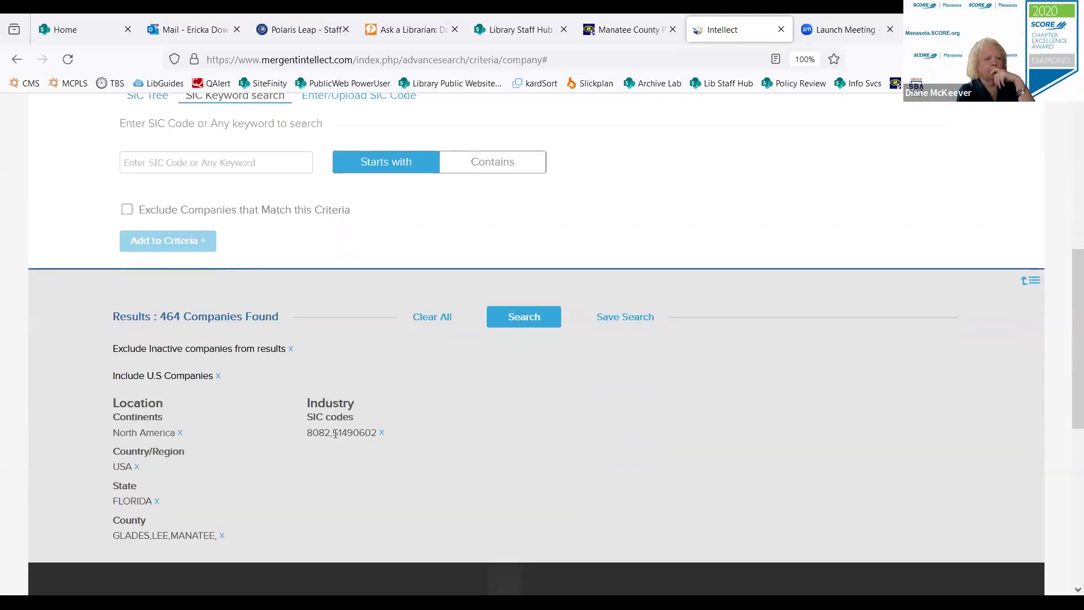
scroll(433, 463, "up", 2)
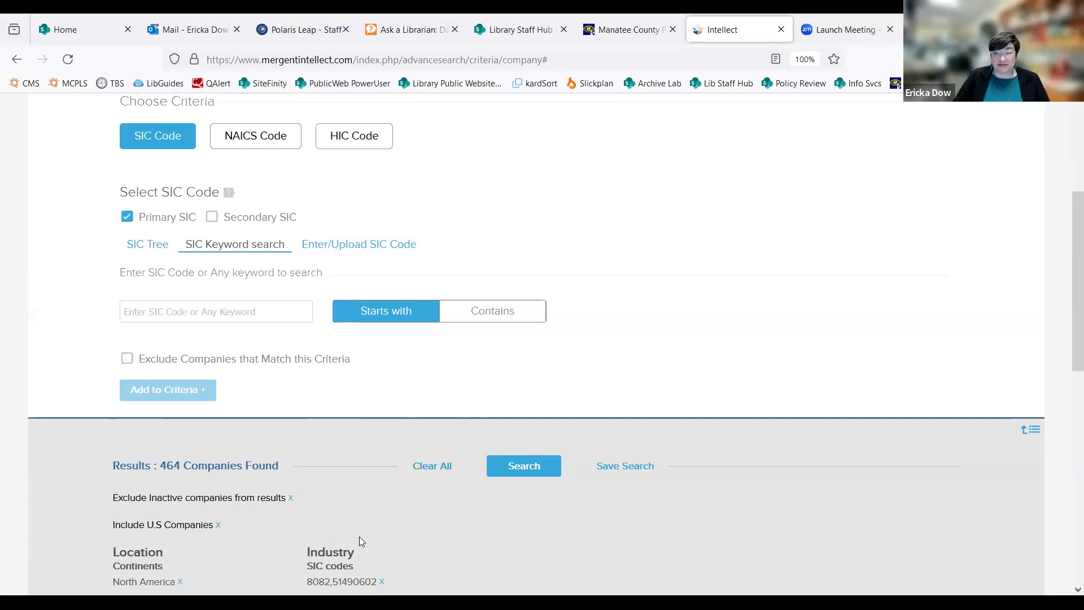
scroll(225, 454, "down", 1)
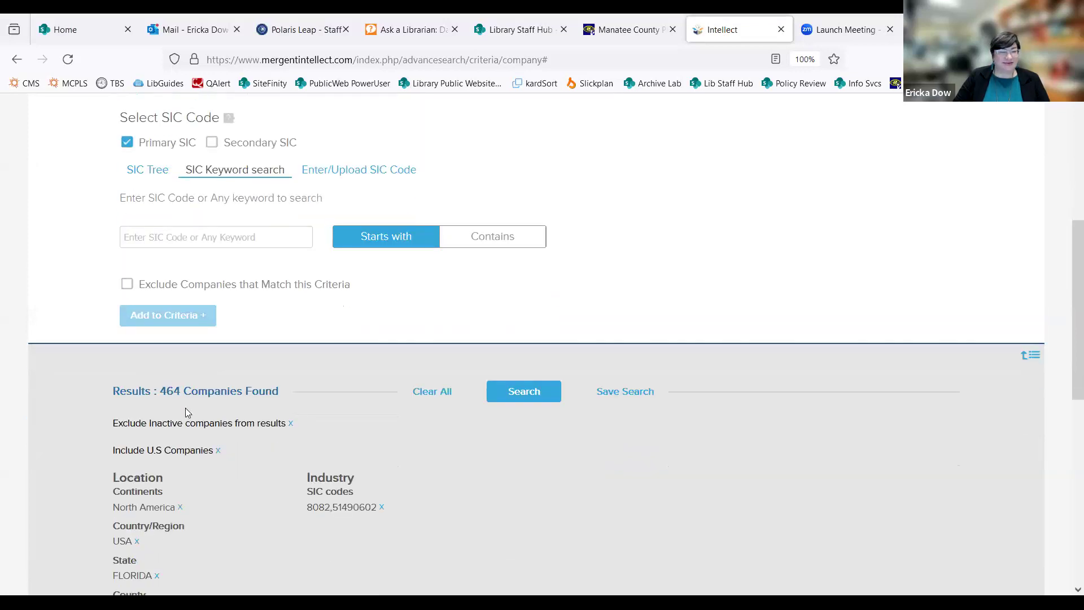
double_click(172, 392)
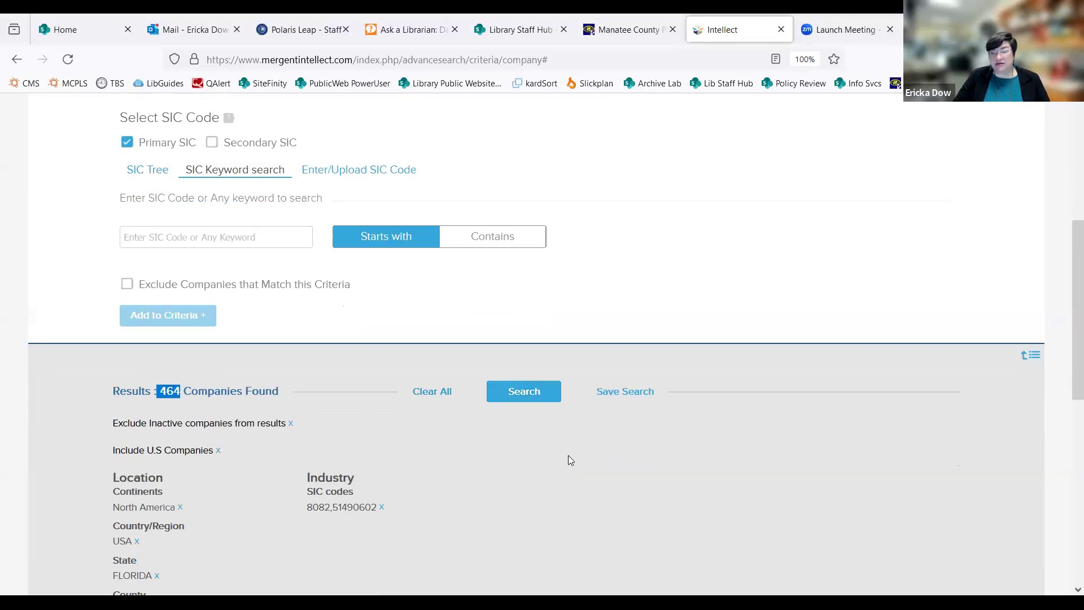
- Run the company search with the combined Florida county and SIC 8082, 51490602 criteria
left_click(533, 492)
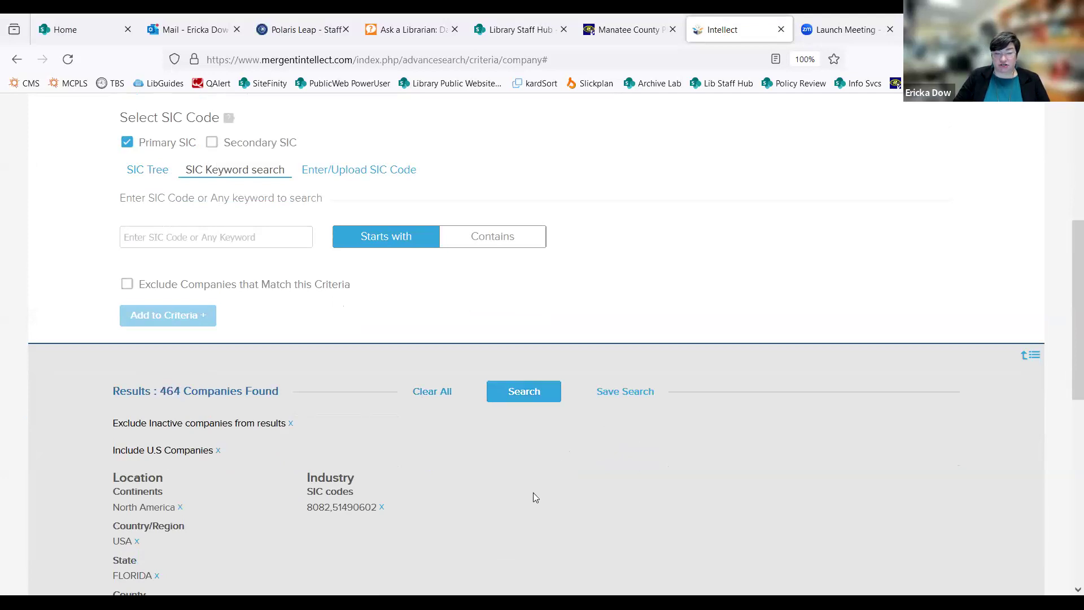
scroll(258, 536, "down", 3)
scroll(463, 512, "up", 4)
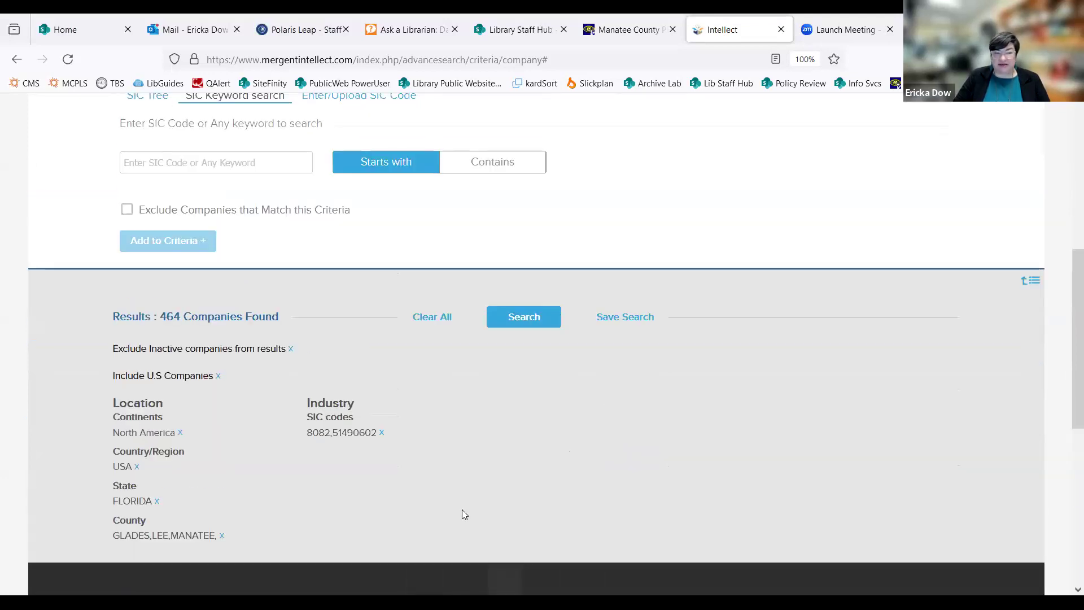
scroll(682, 459, "up", 4)
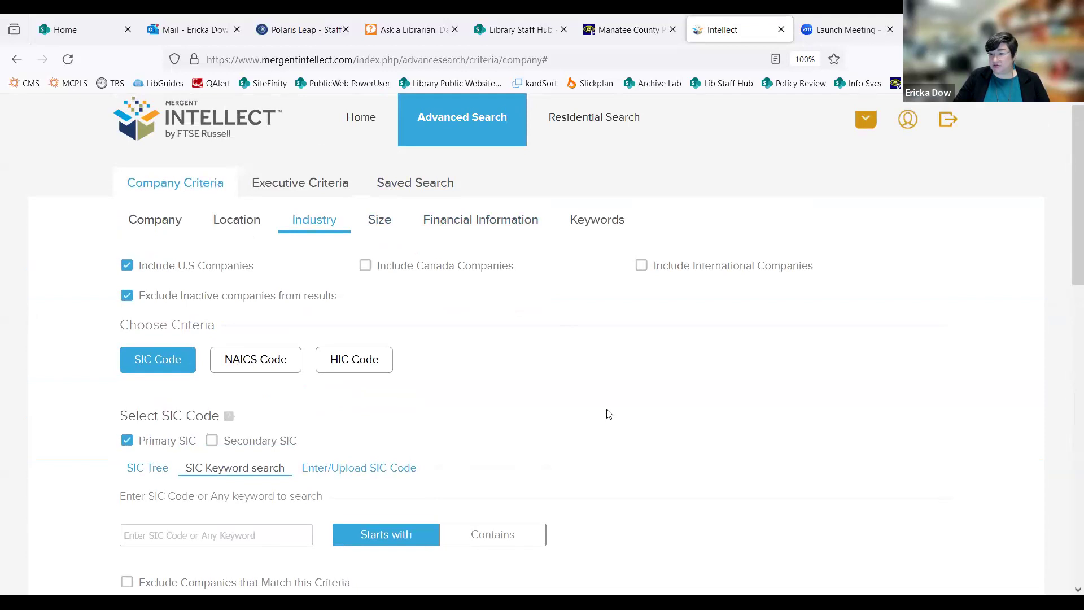
scroll(609, 414, "down", 5)
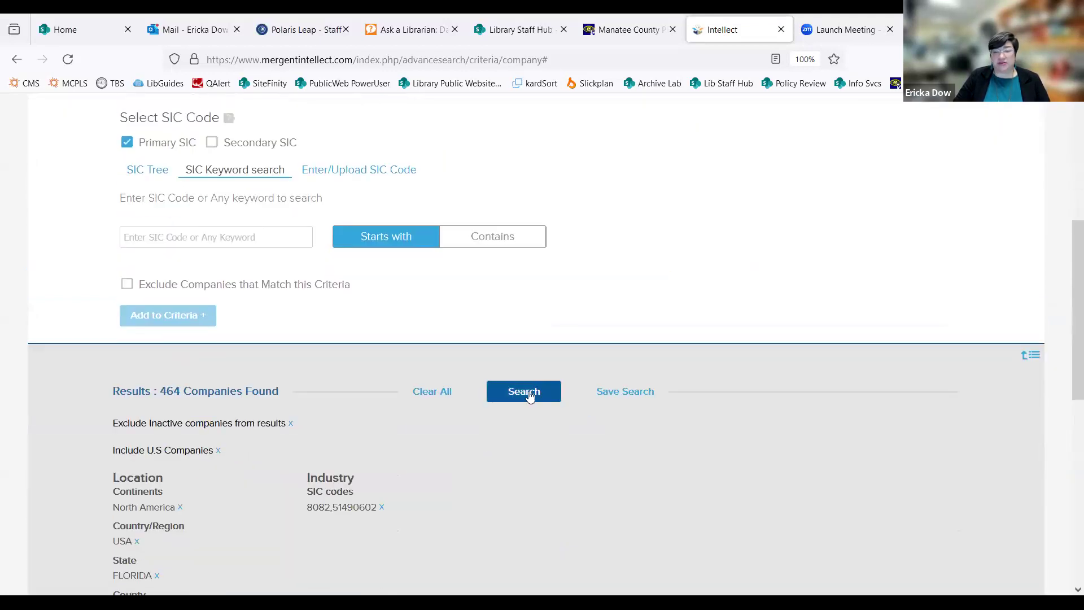
left_click(530, 398)
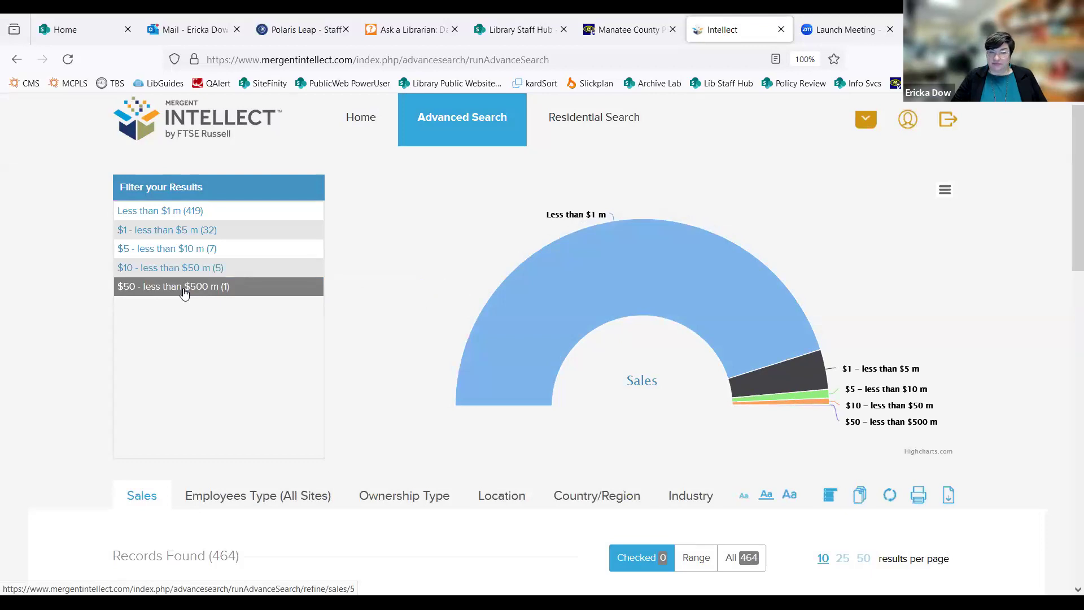
- Examine the sales distribution of the results and open the record of Hope Hospice & Community Services Inc
scroll(399, 322, "down", 2)
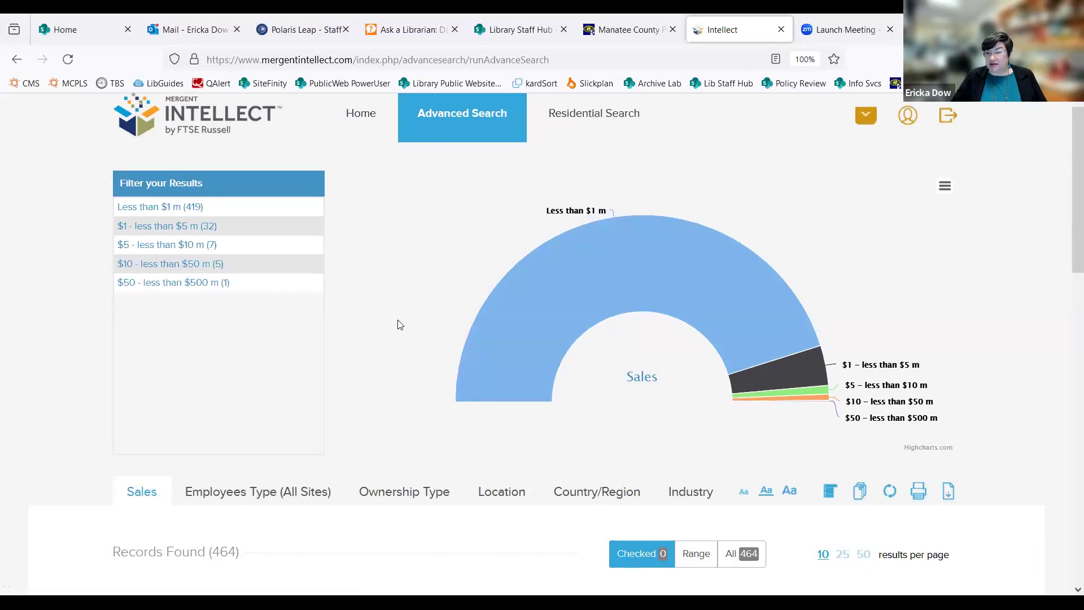
mouse_move(609, 228)
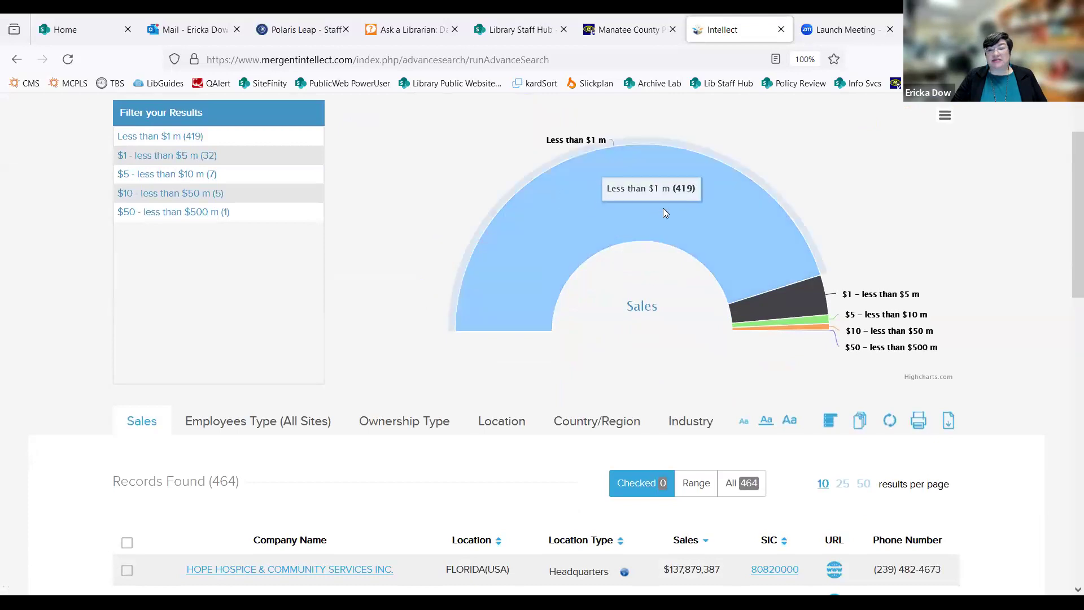
mouse_move(834, 335)
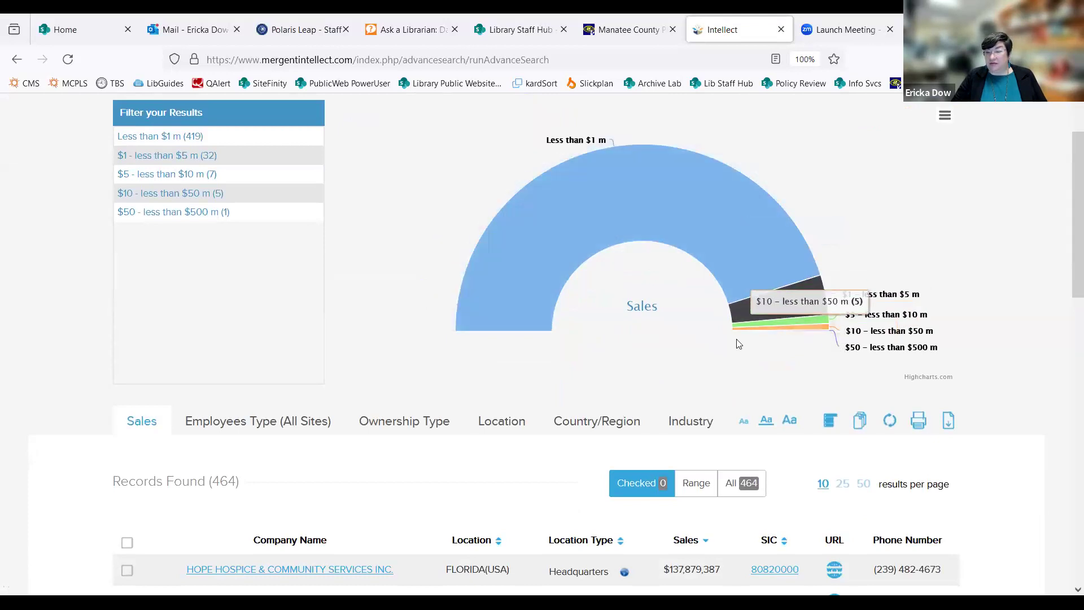
scroll(446, 350, "down", 3)
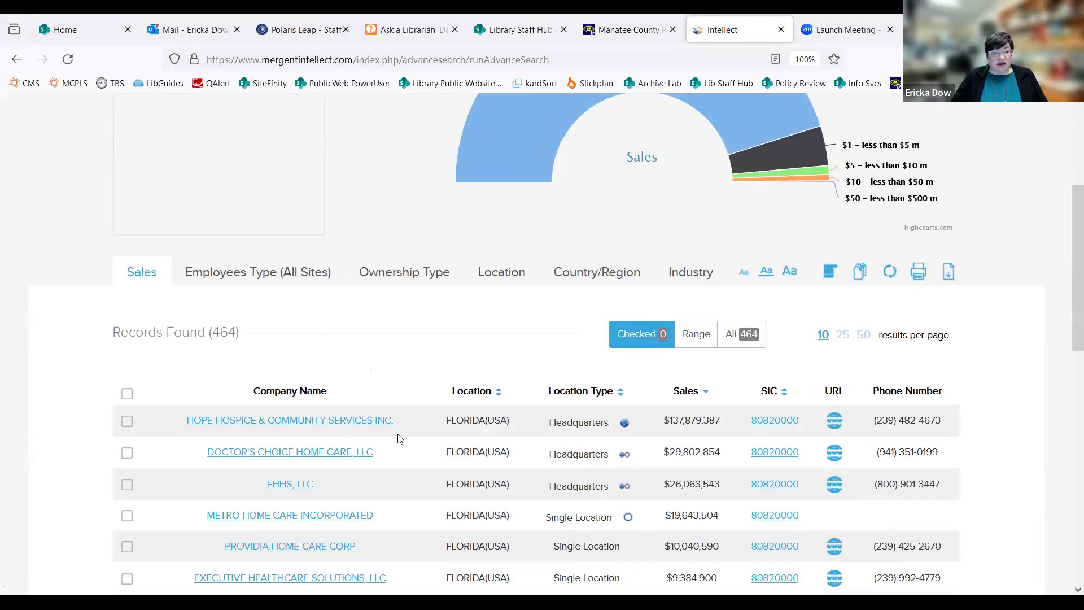
scroll(399, 439, "down", 1)
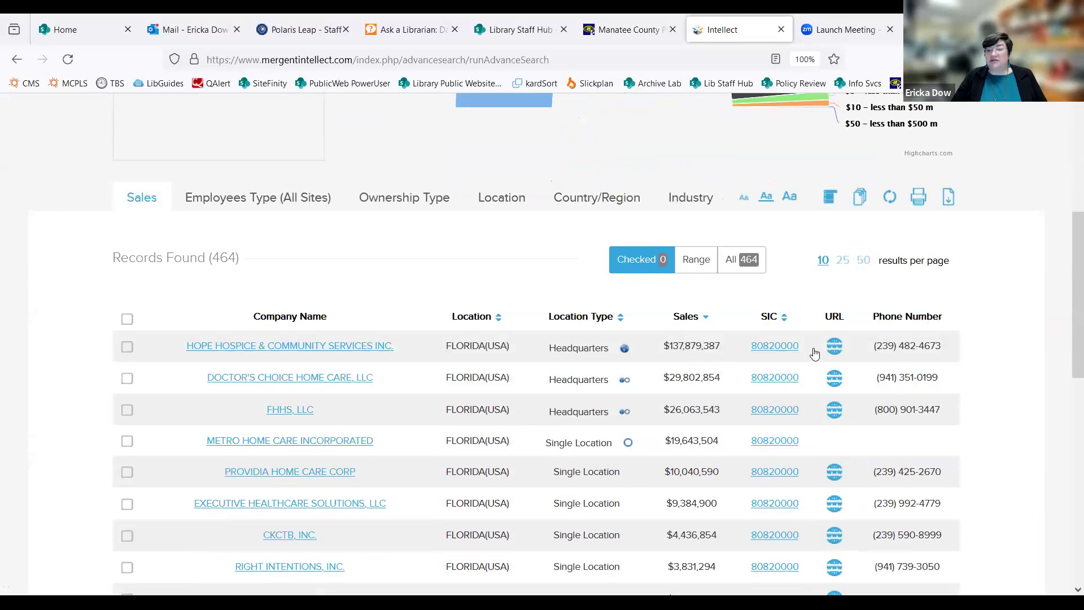
left_click(293, 351)
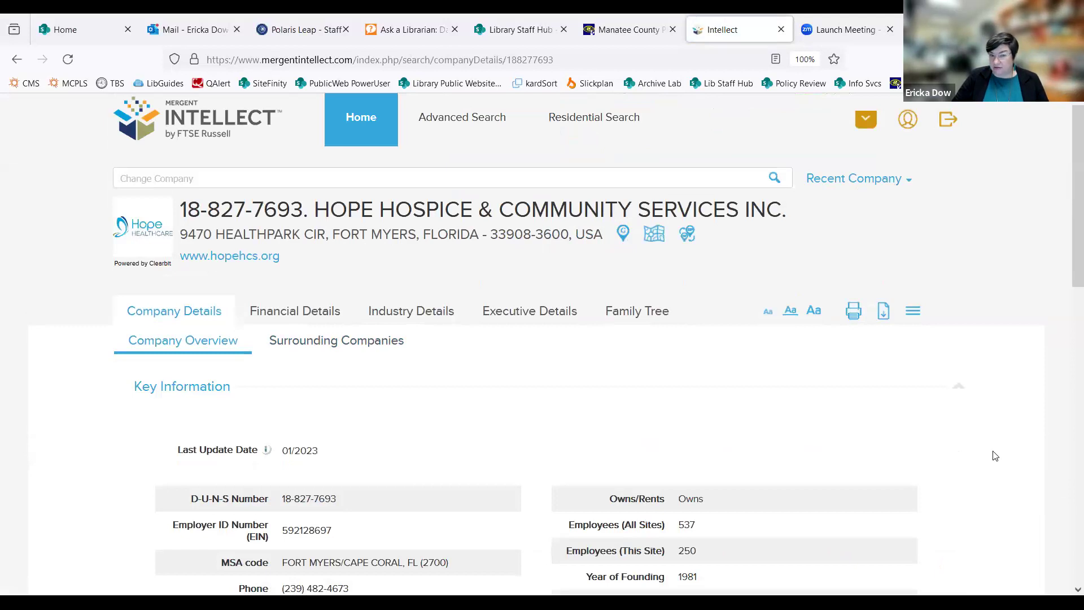
scroll(1014, 452, "down", 1)
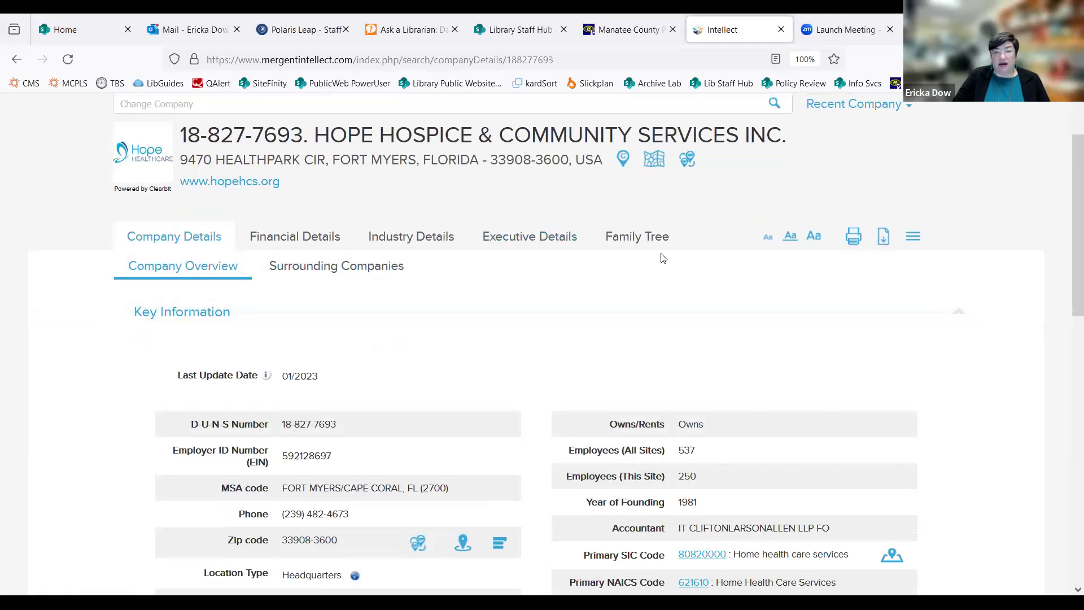
- View the company's complete family tree and expand its headquarters entry to examine the related locations
left_click(642, 243)
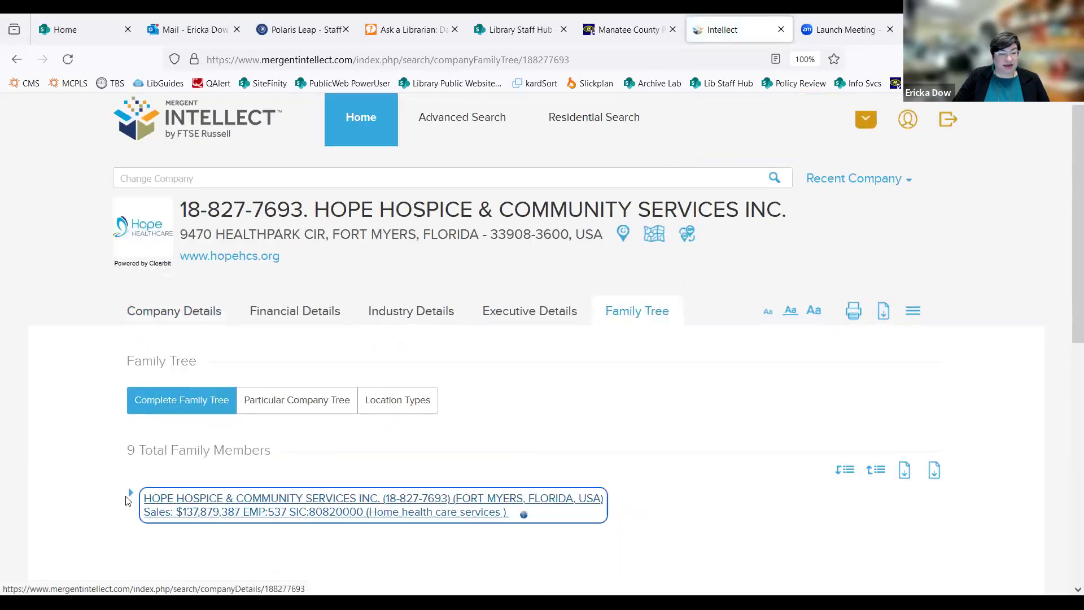
left_click(130, 496)
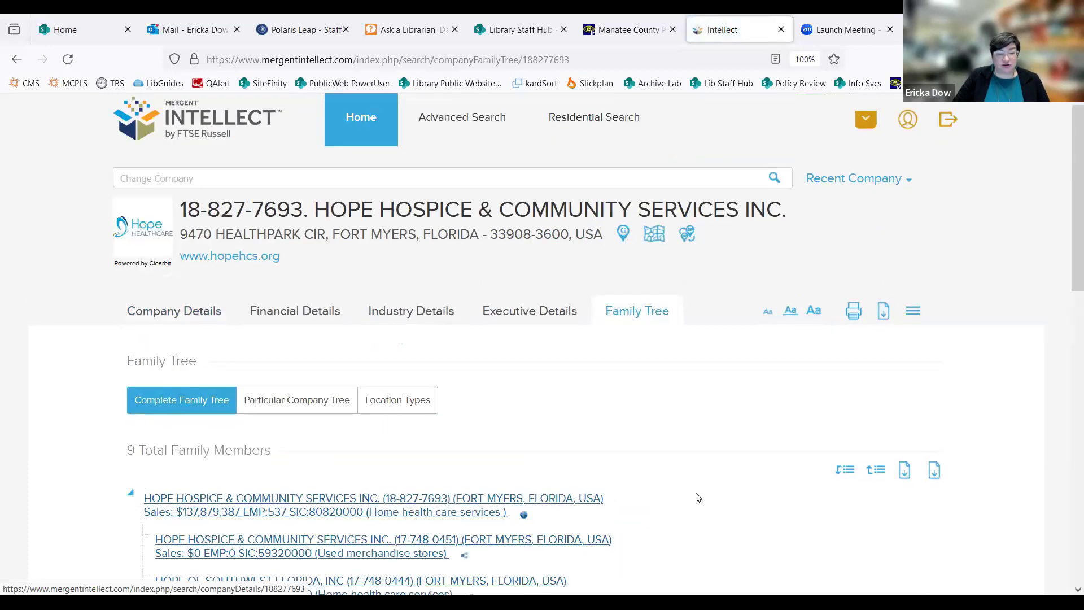
scroll(706, 480, "down", 2)
scroll(721, 454, "down", 3)
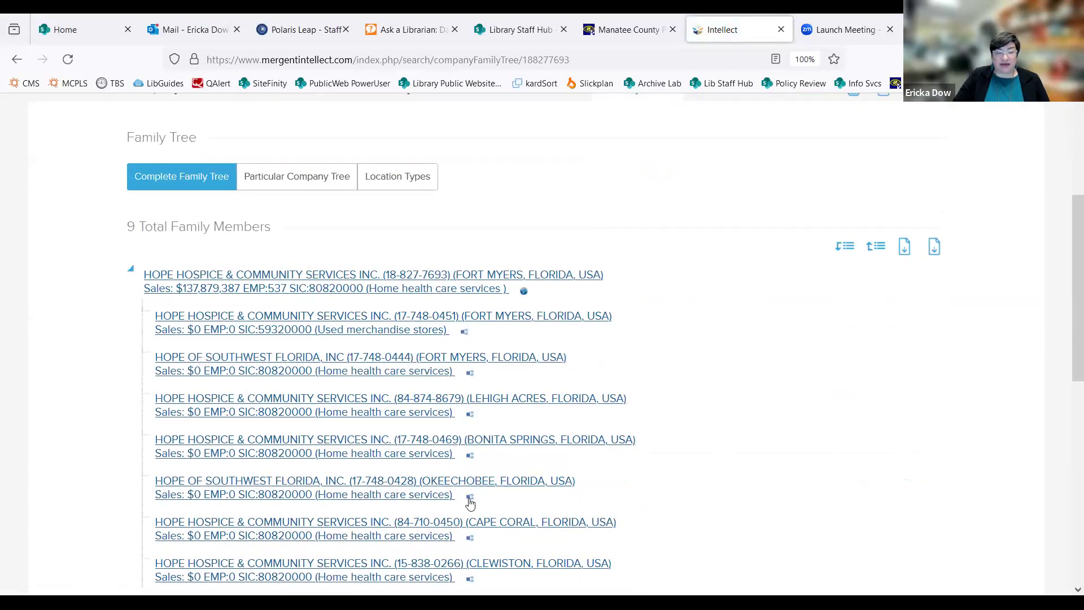
scroll(728, 487, "down", 1)
scroll(724, 487, "down", 2)
scroll(513, 142, "up", 5)
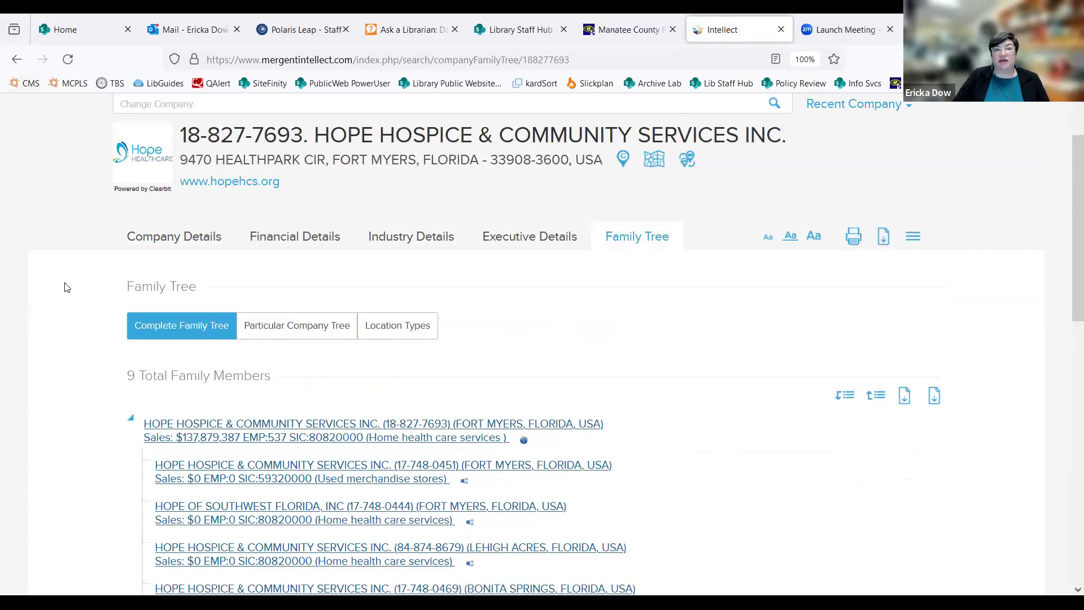
scroll(67, 287, "up", 2)
- Return to the company overview and examine its key information, including industry codes, sales, and company type
left_click(12, 60)
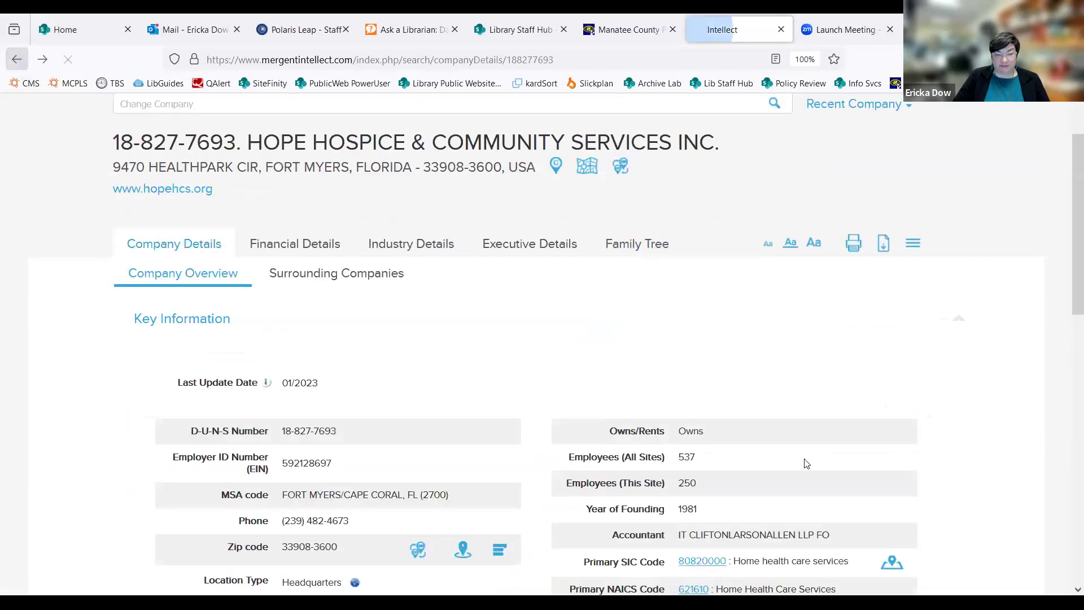
scroll(904, 477, "down", 3)
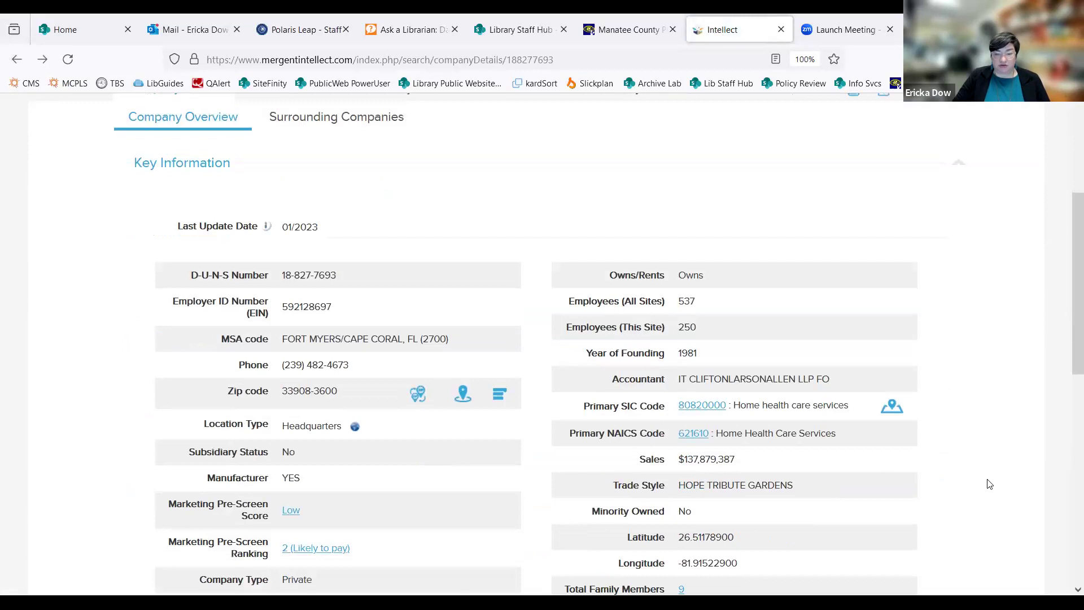
scroll(990, 484, "down", 2)
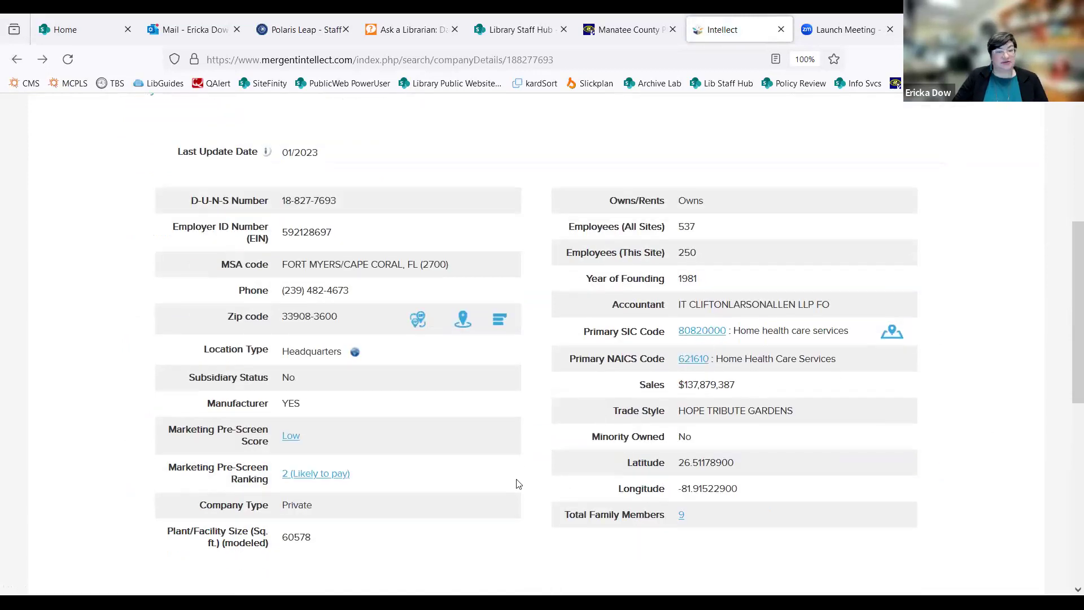
scroll(517, 480, "down", 3)
scroll(518, 482, "up", 6)
scroll(519, 485, "up", 3)
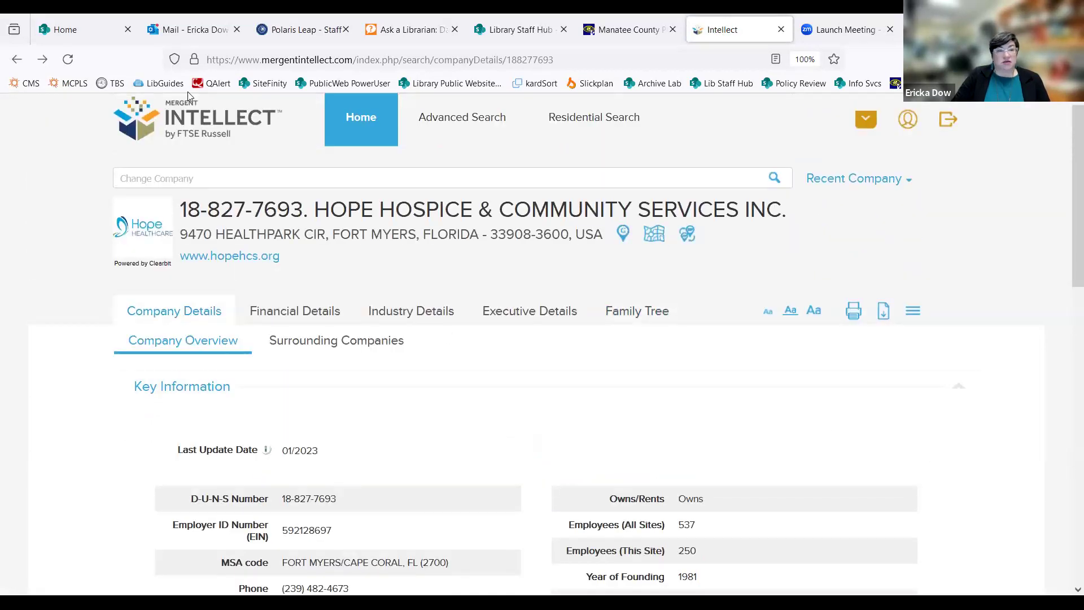
- Return to the search results and look through the first page of listed companies
left_click(15, 59)
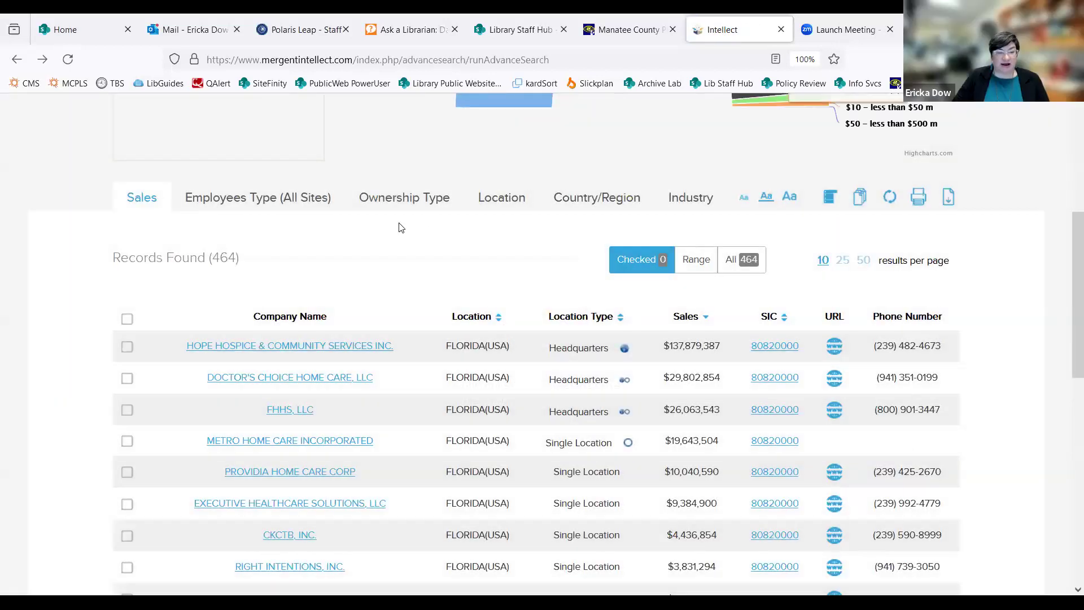
scroll(397, 360, "down", 2)
scroll(395, 367, "down", 2)
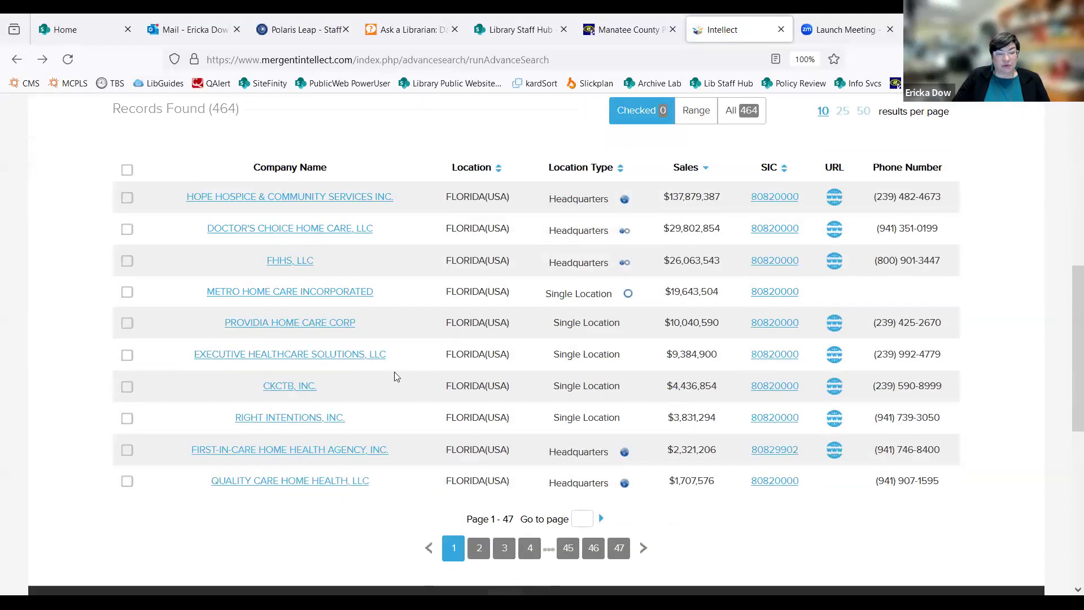
scroll(709, 412, "up", 5)
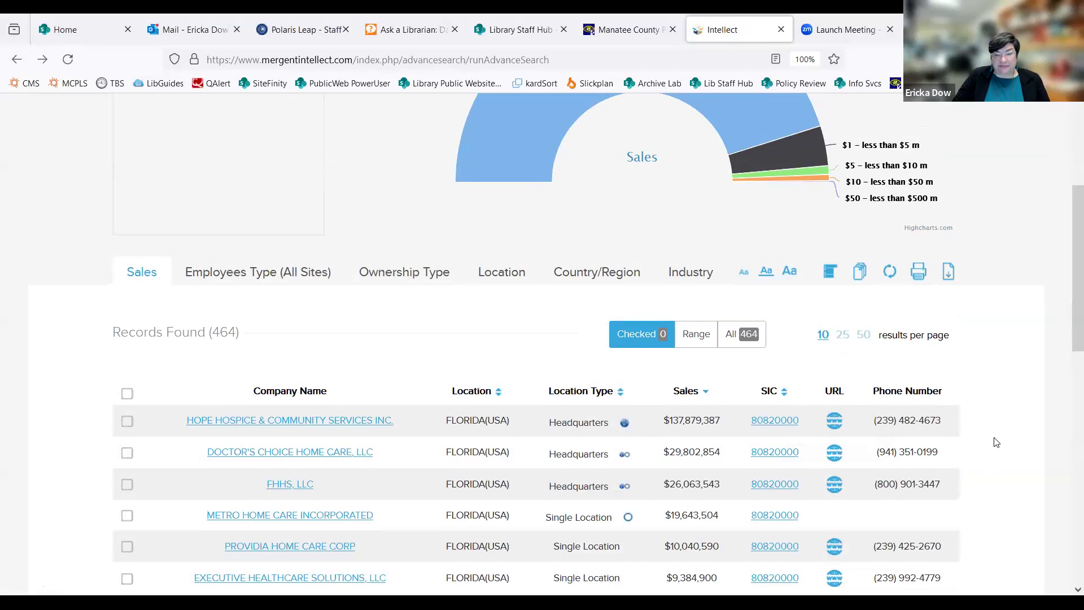
scroll(1001, 438, "down", 1)
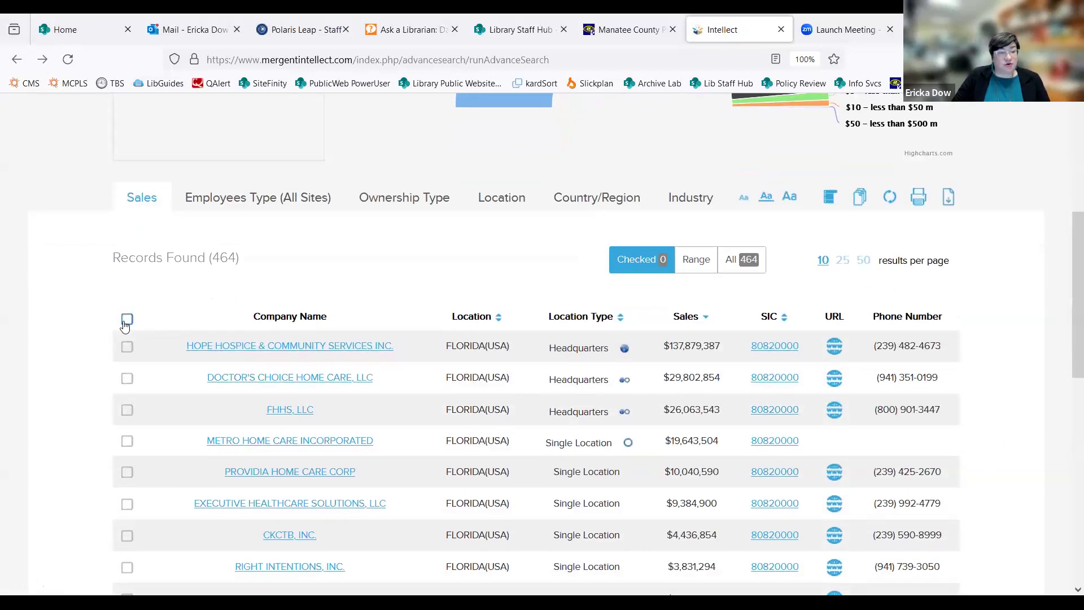
scroll(128, 321, "down", 1)
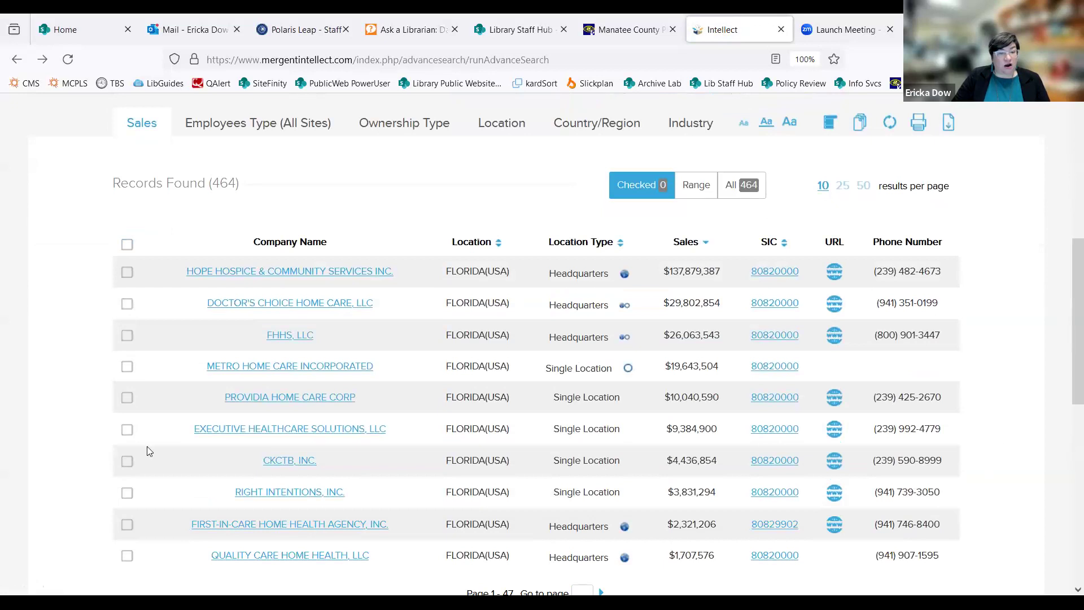
- Try selecting every company on the results page, and check the option for building files from a record range
left_click(127, 244)
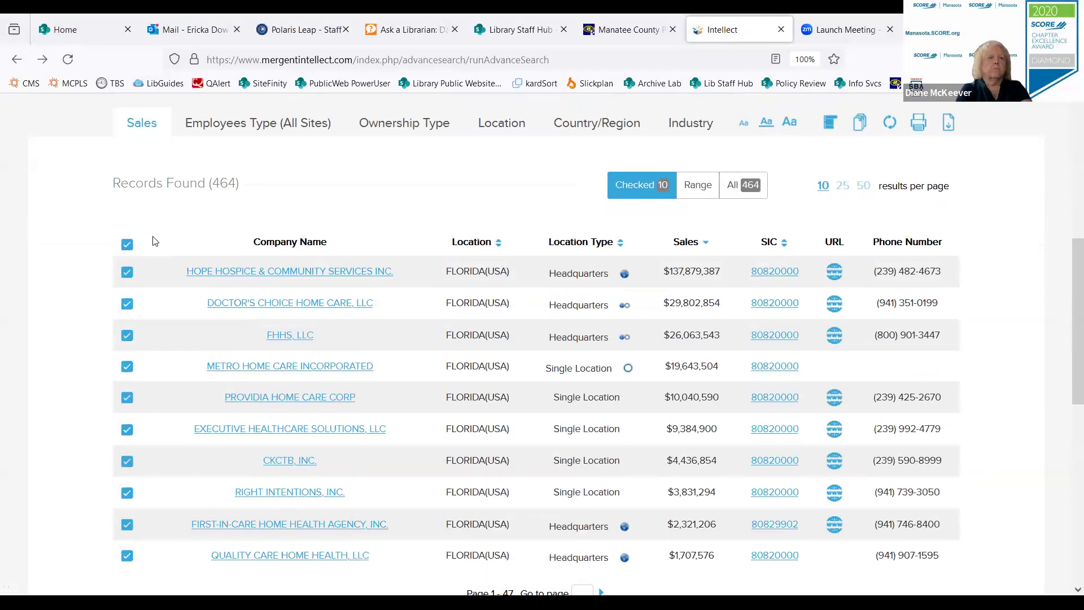
left_click(127, 244)
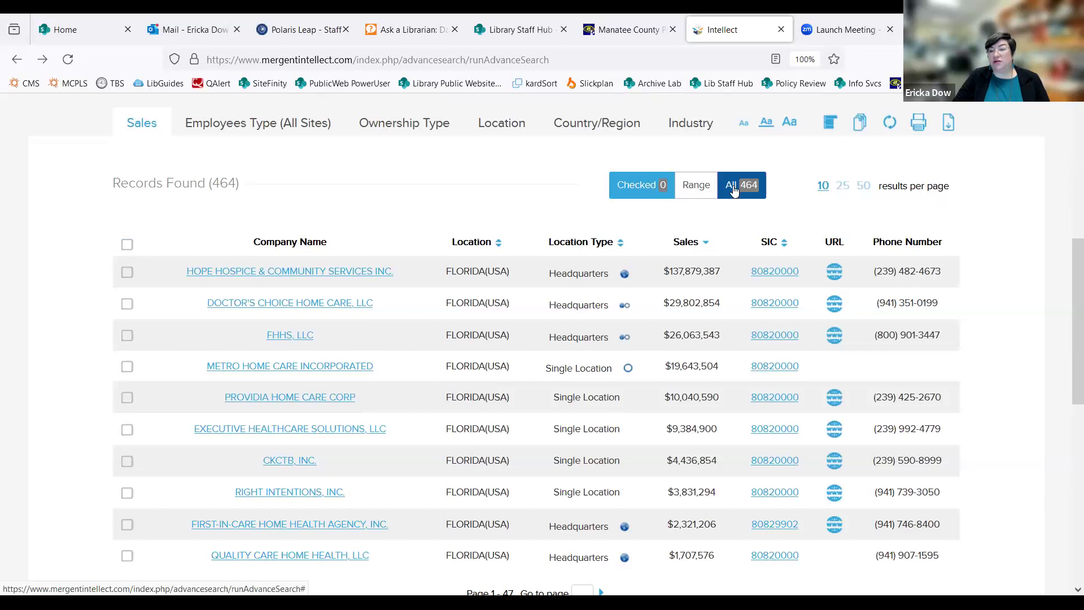
left_click(689, 188)
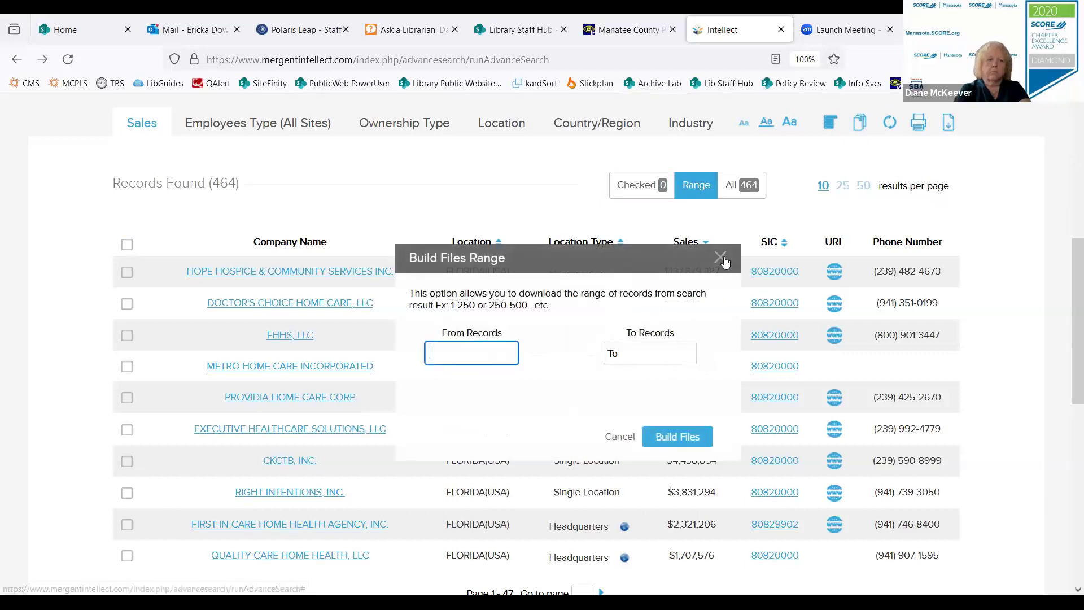
left_click(721, 258)
- Choose all found records for the download and open the file building options
scroll(581, 452, "down", 4)
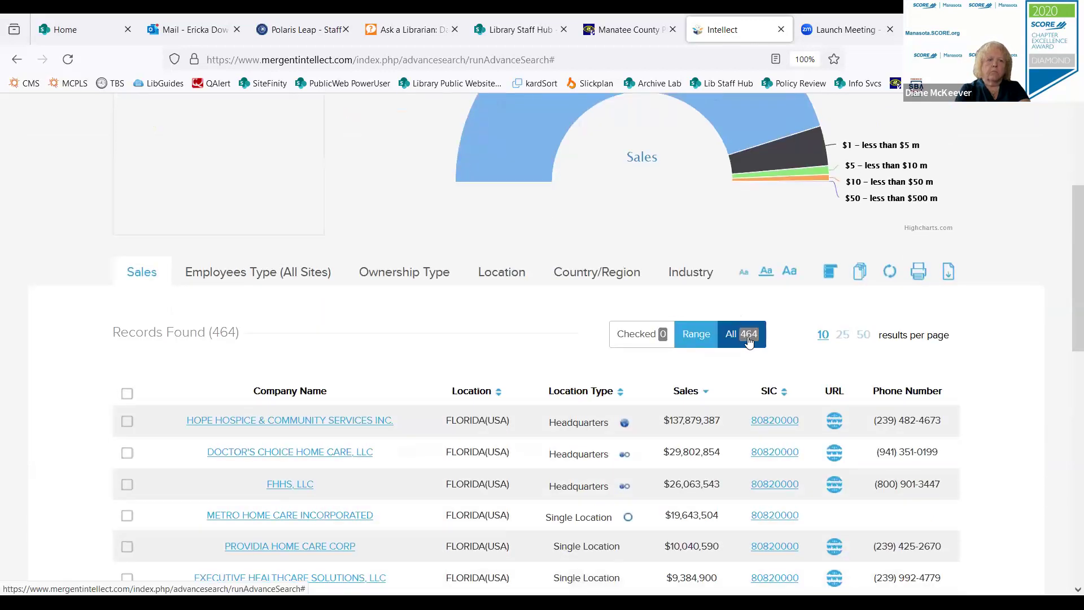
left_click(749, 341)
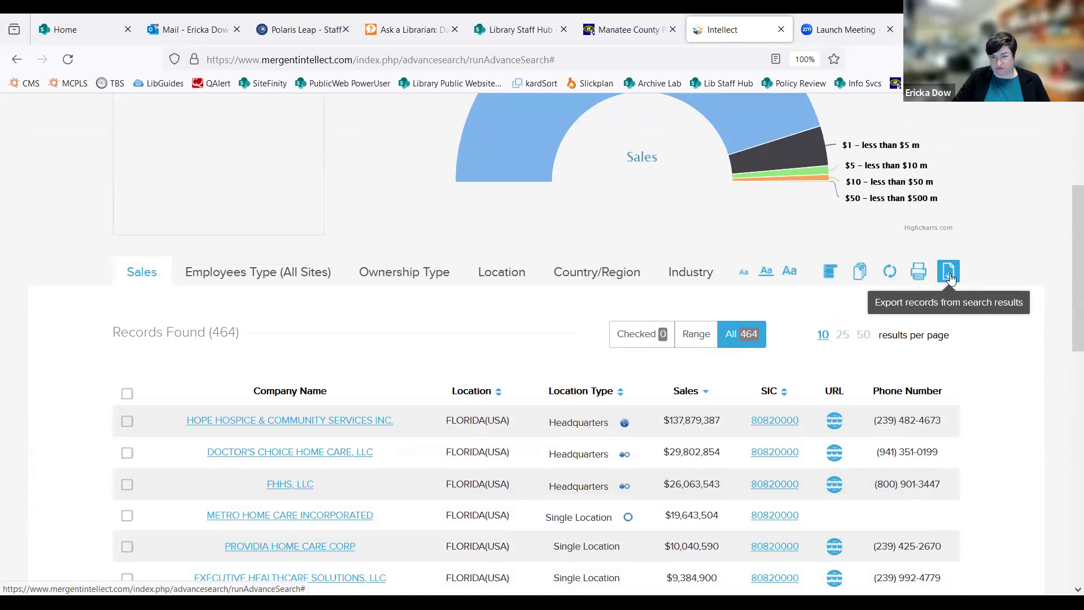
left_click(861, 272)
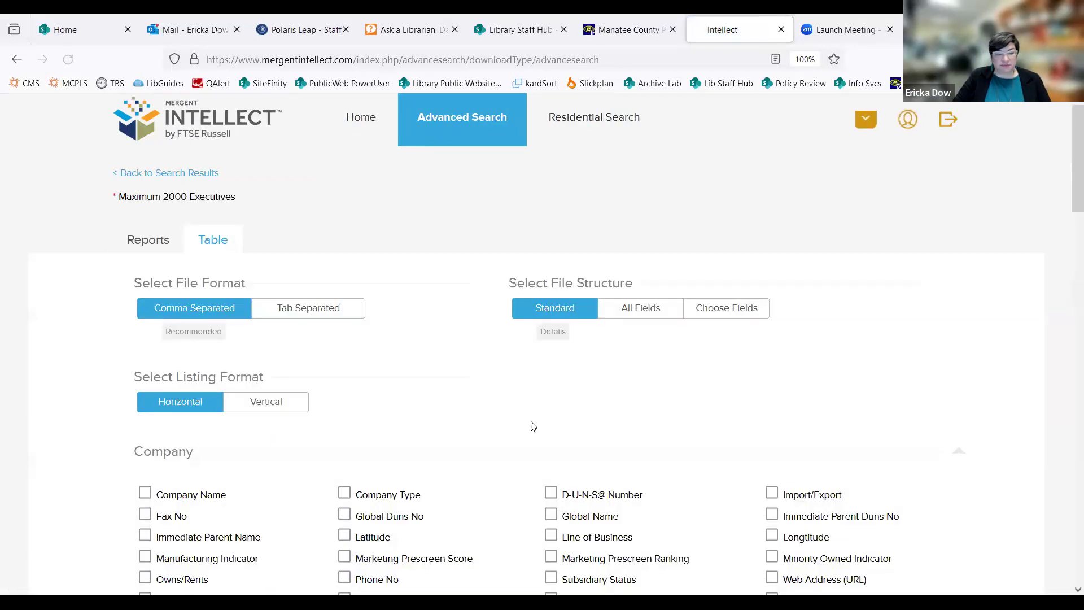
- Examine the file structure choices and the Company, Location, Industry, and Size fields available for the table download
scroll(260, 473, "down", 1)
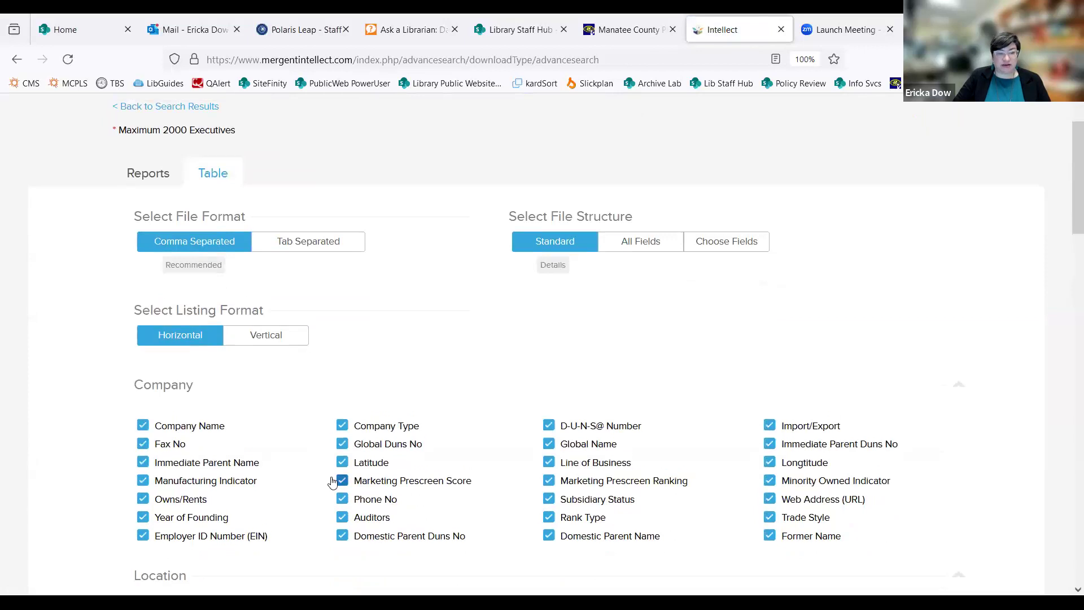
scroll(332, 481, "up", 1)
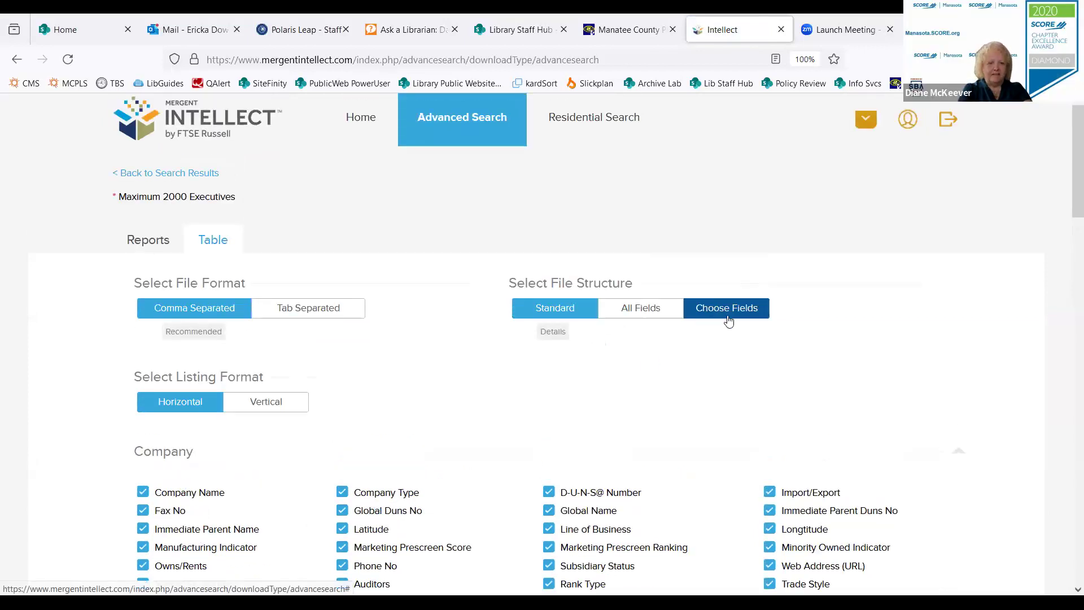
scroll(687, 419, "down", 5)
scroll(687, 419, "down", 6)
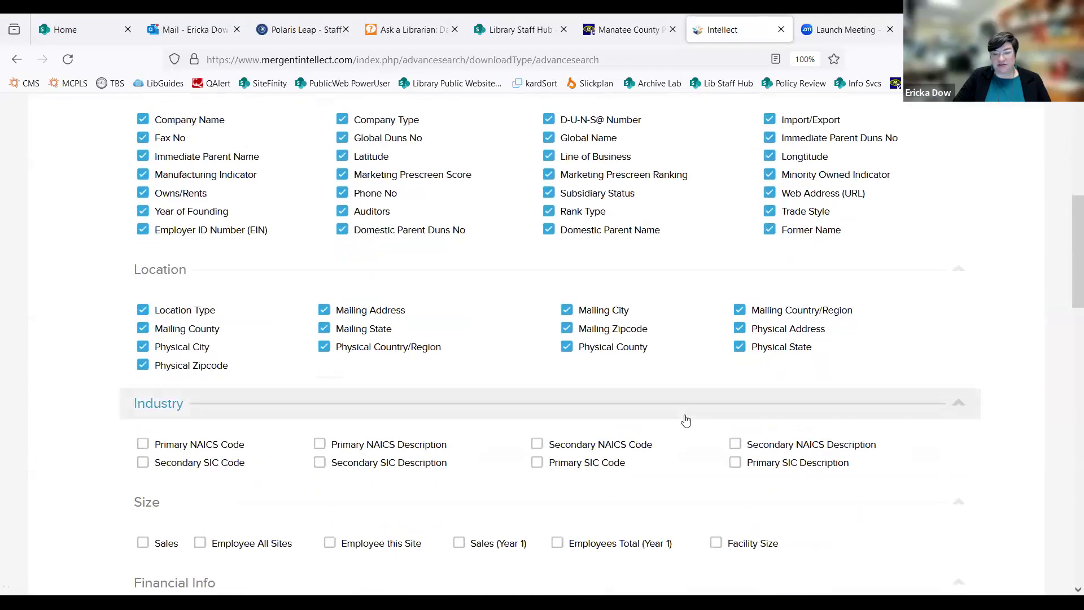
scroll(687, 476, "up", 12)
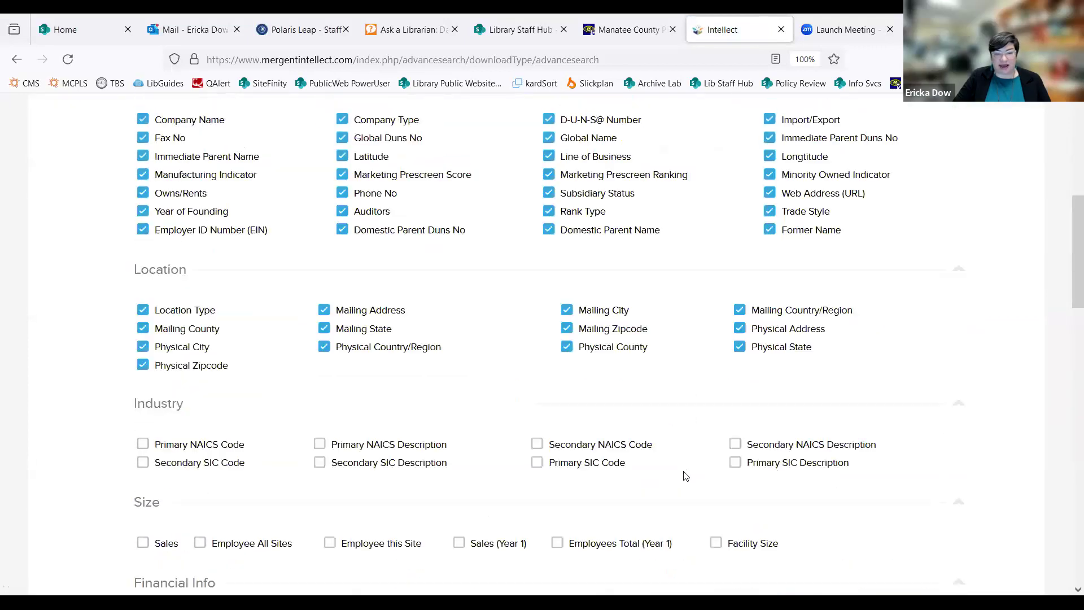
- Switch the file structure to chosen fields and include Company Name, Immediate Parent Name, Web Address (URL), and Phone No
left_click(722, 318)
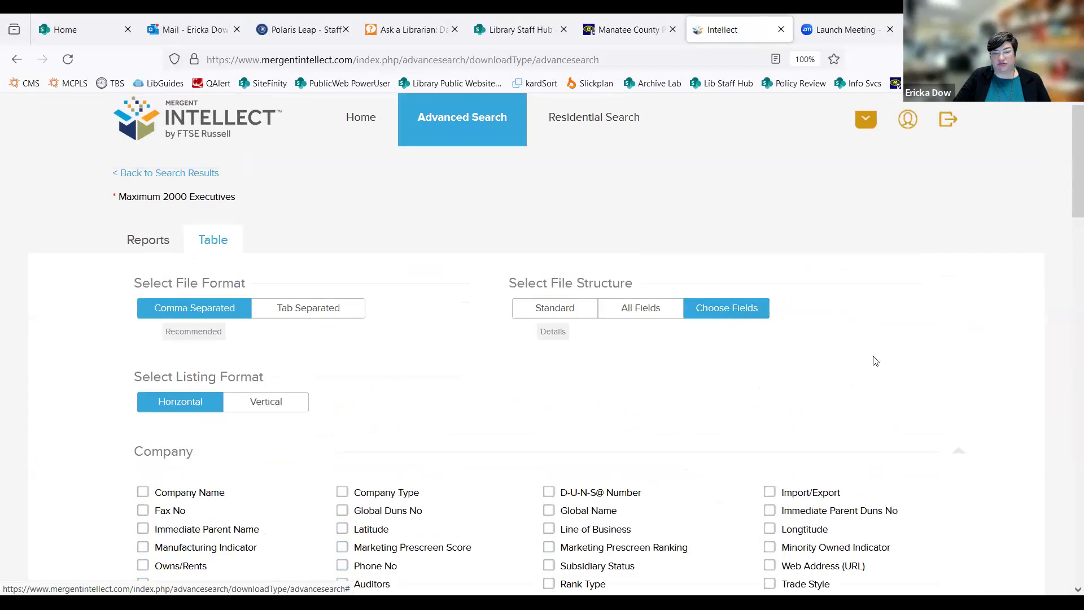
scroll(894, 416, "down", 1)
left_click(144, 419)
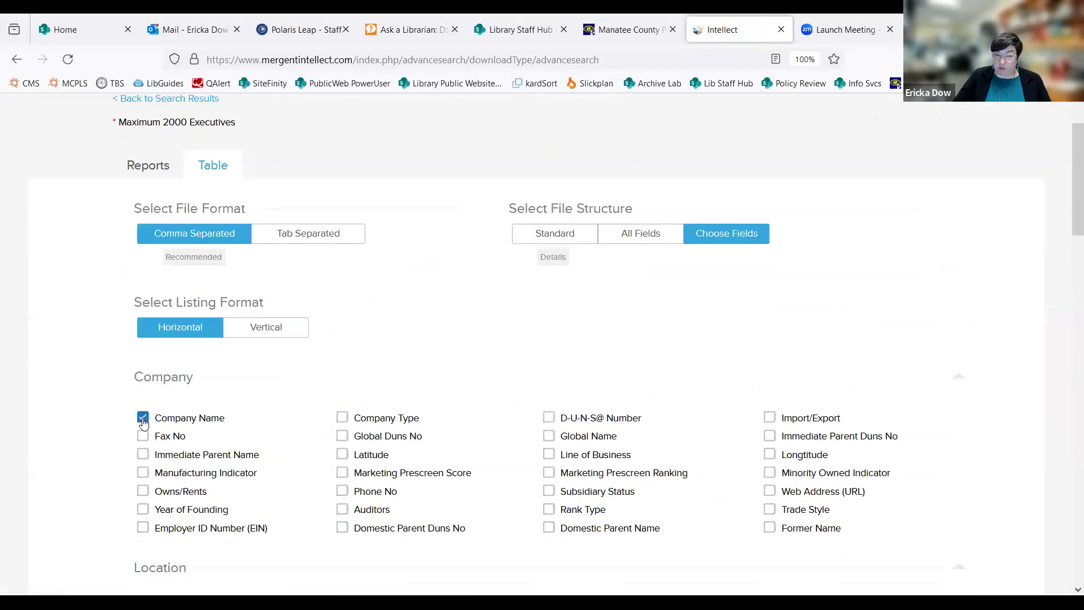
scroll(265, 429, "down", 1)
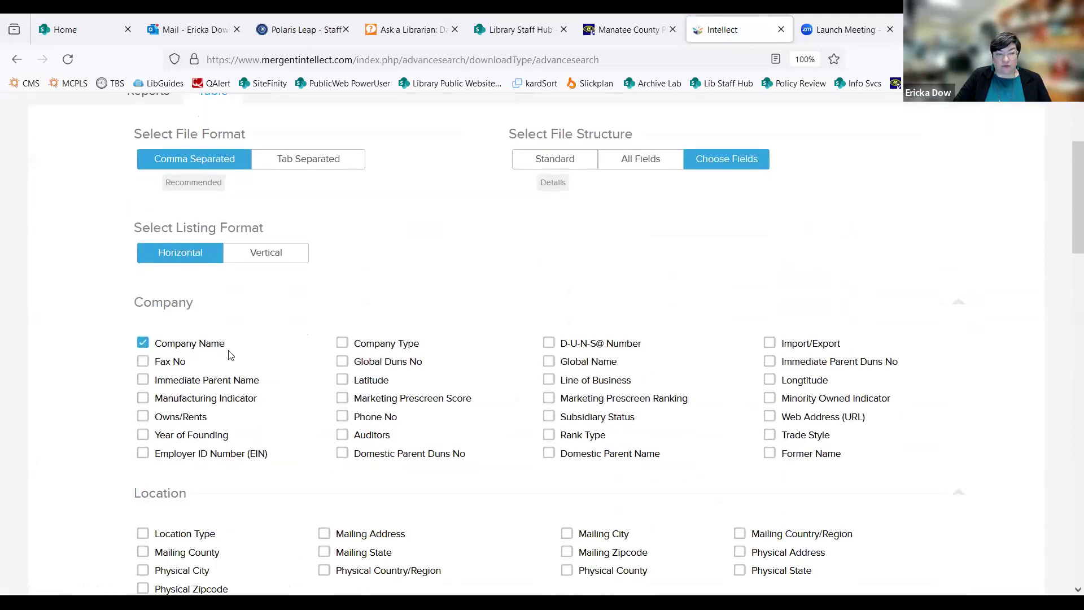
left_click(142, 379)
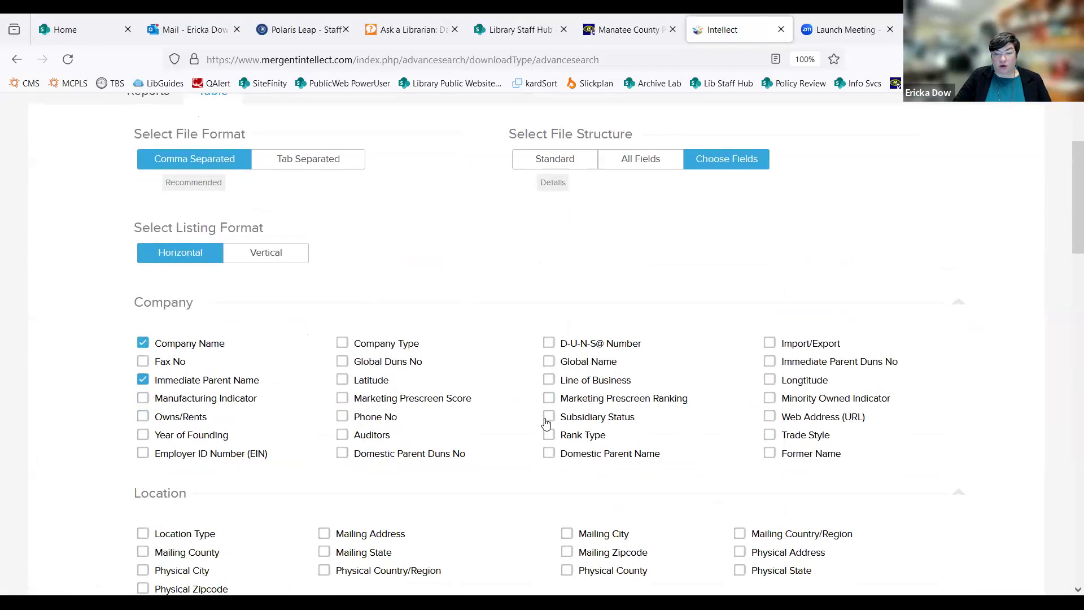
left_click(771, 419)
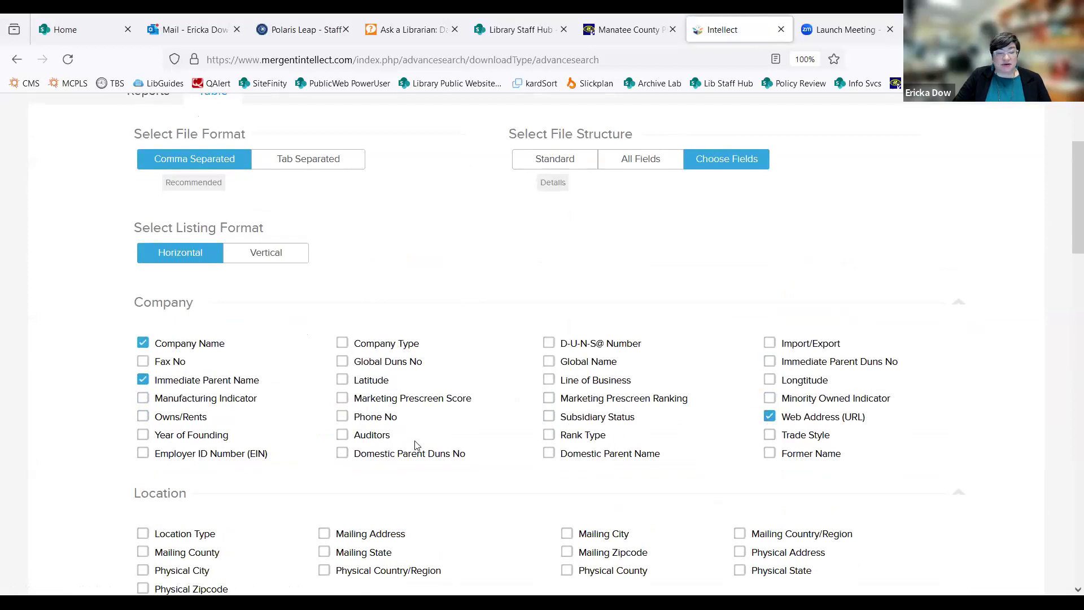
left_click(342, 417)
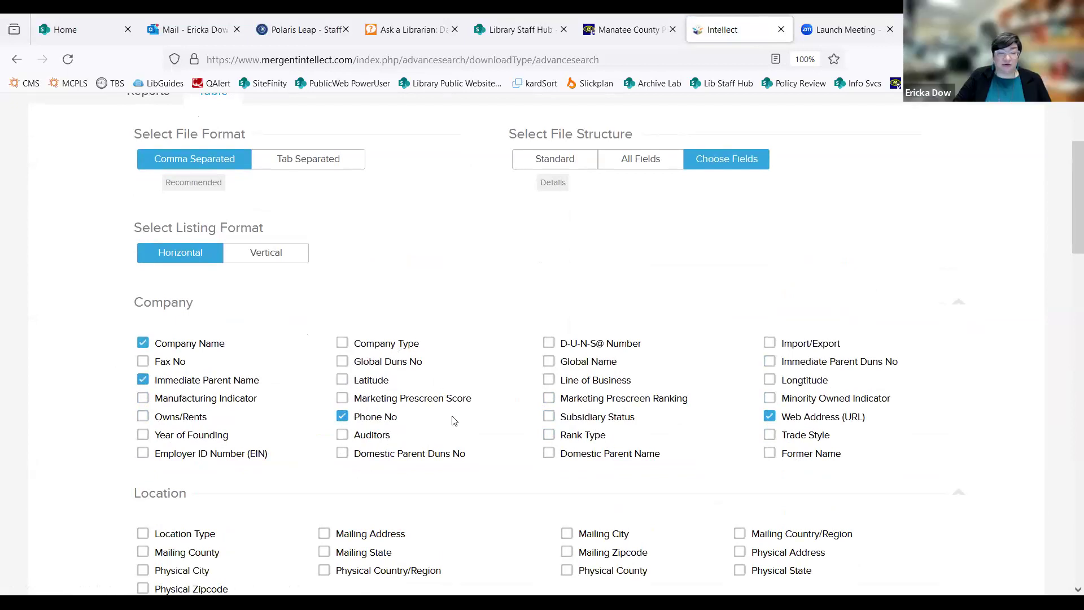
- Include the location fields Mailing Address, Mailing State, Physical City, Physical Zipcode, Physical Address, and Physical State
scroll(513, 429, "down", 1)
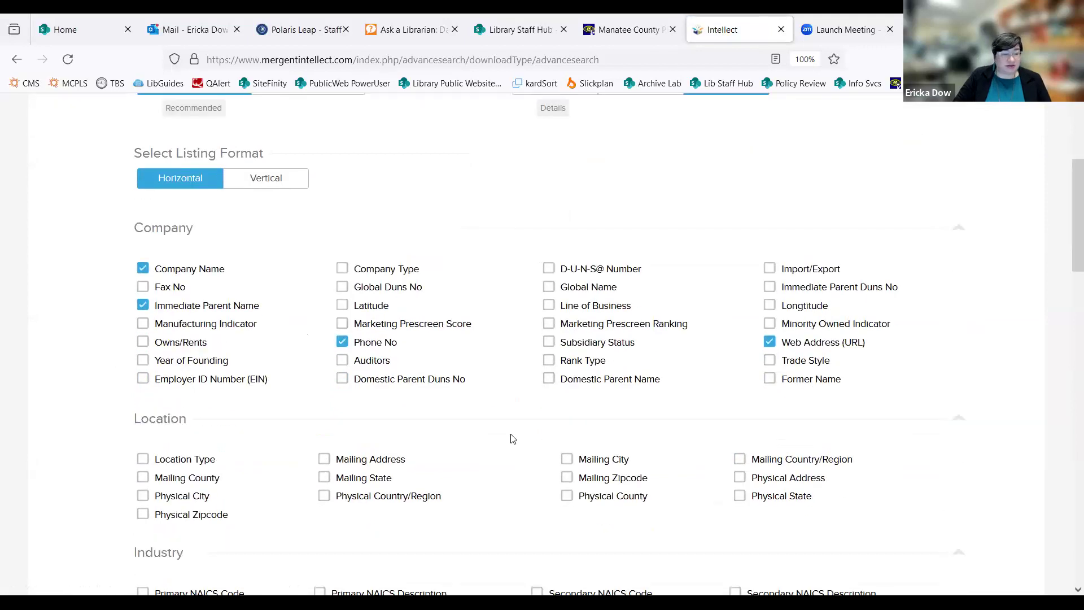
scroll(514, 439, "down", 1)
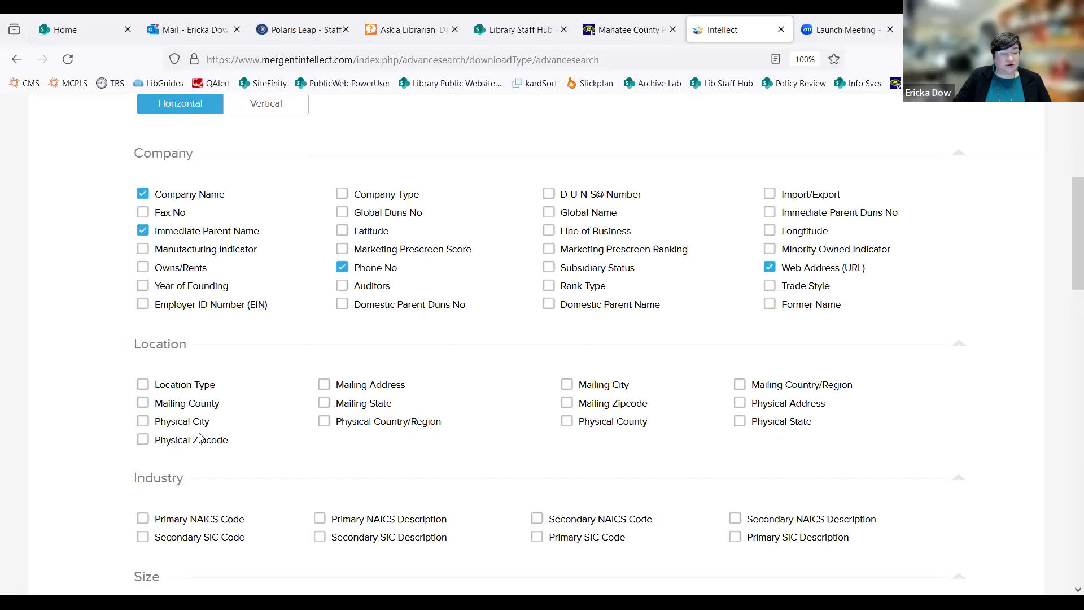
left_click(324, 385)
left_click(324, 403)
left_click(143, 422)
left_click(143, 439)
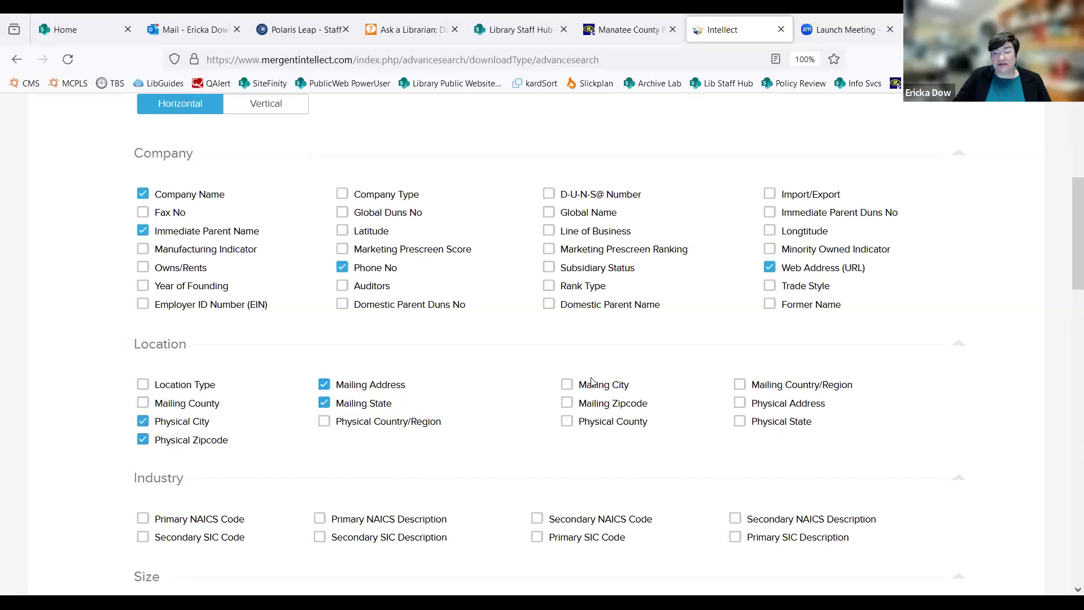
left_click(739, 403)
left_click(740, 421)
- Include the Sales size field and choose Year 5 as the financial data year to build
scroll(242, 341, "down", 4)
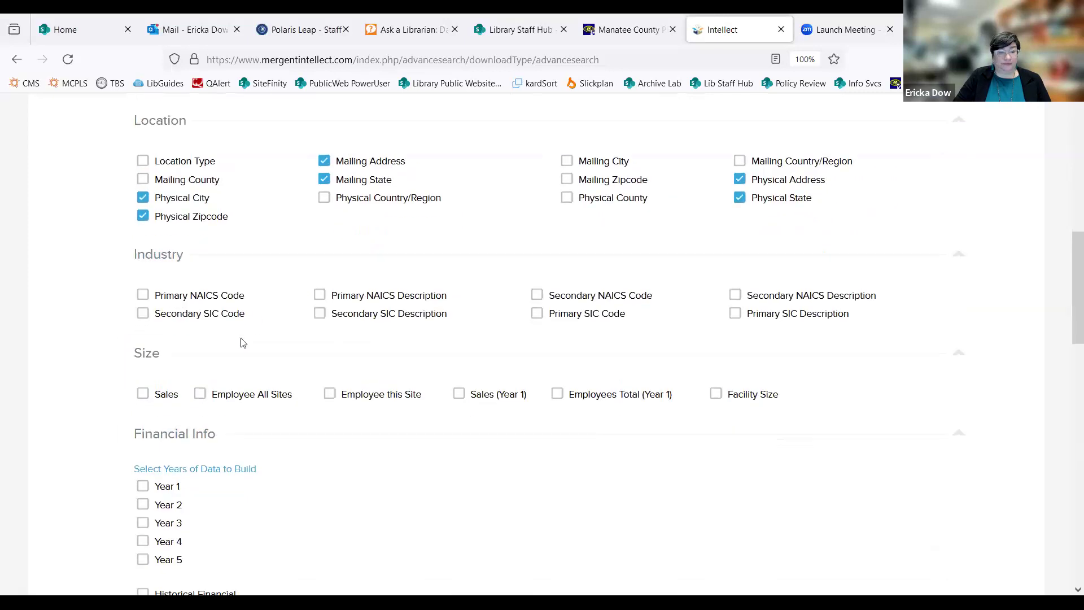
scroll(213, 363, "up", 1)
scroll(181, 418, "down", 1)
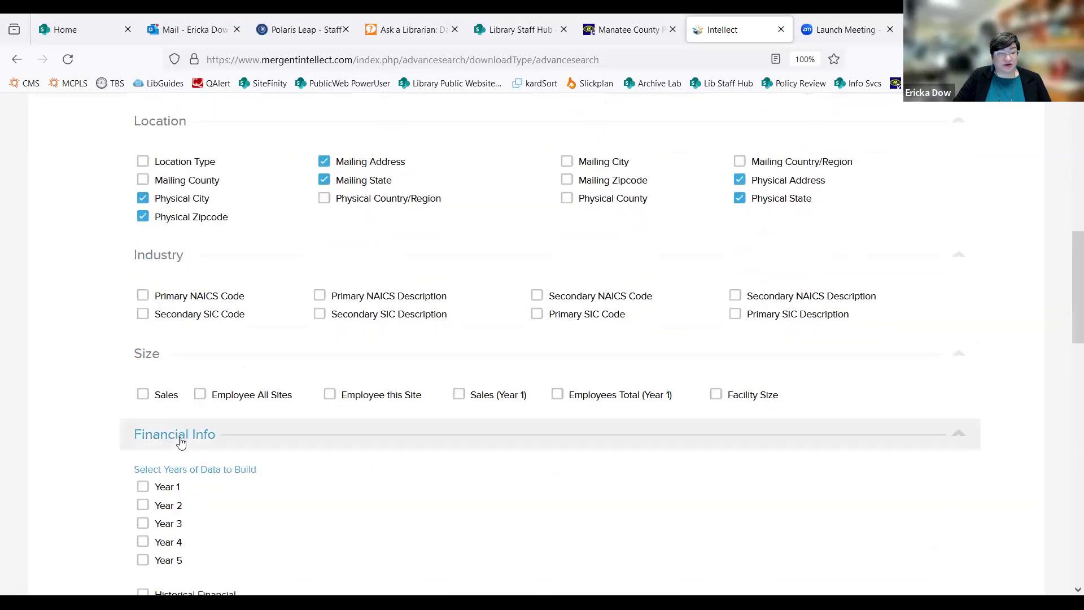
left_click(144, 396)
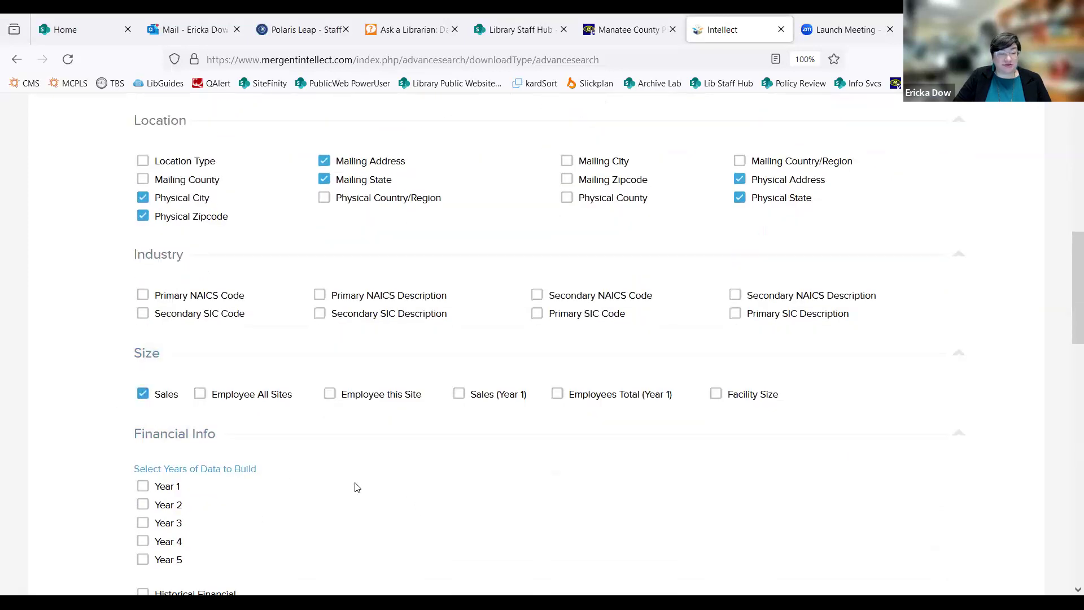
scroll(339, 418, "down", 1)
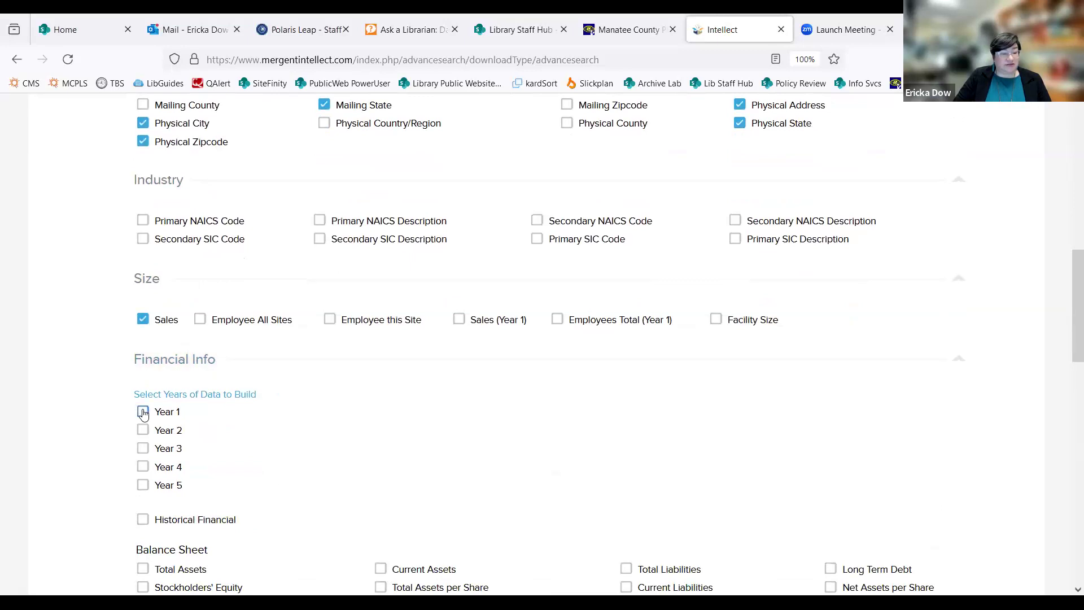
left_click(143, 485)
- Examine the available Balance Sheet, Income Statement, Cash Flows, Ratios, and Executive fields and review the chosen ones
scroll(305, 427, "down", 2)
scroll(345, 418, "down", 2)
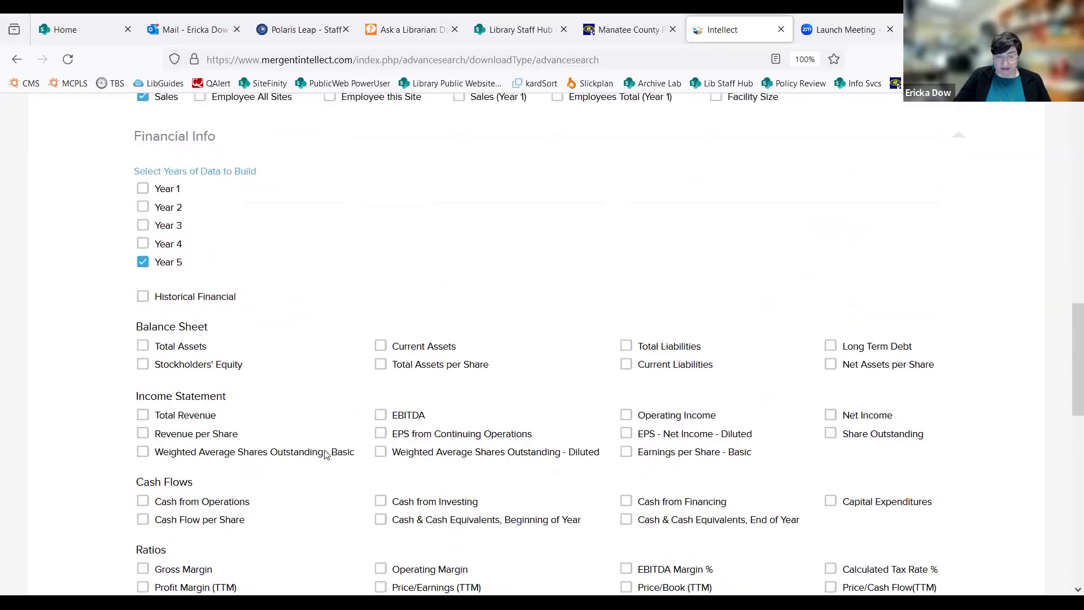
scroll(327, 455, "down", 1)
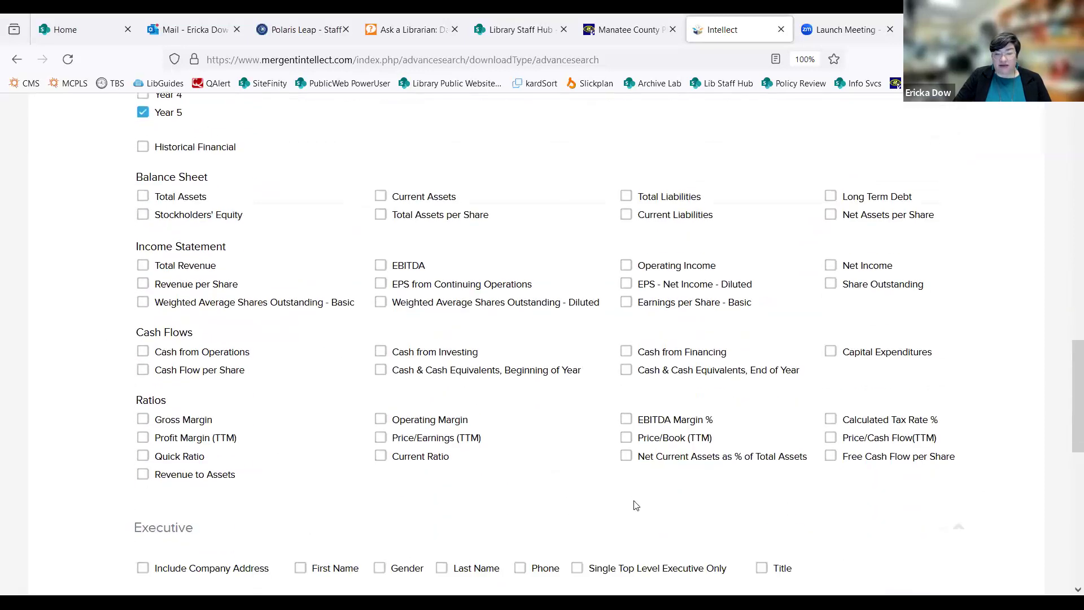
scroll(621, 486, "down", 1)
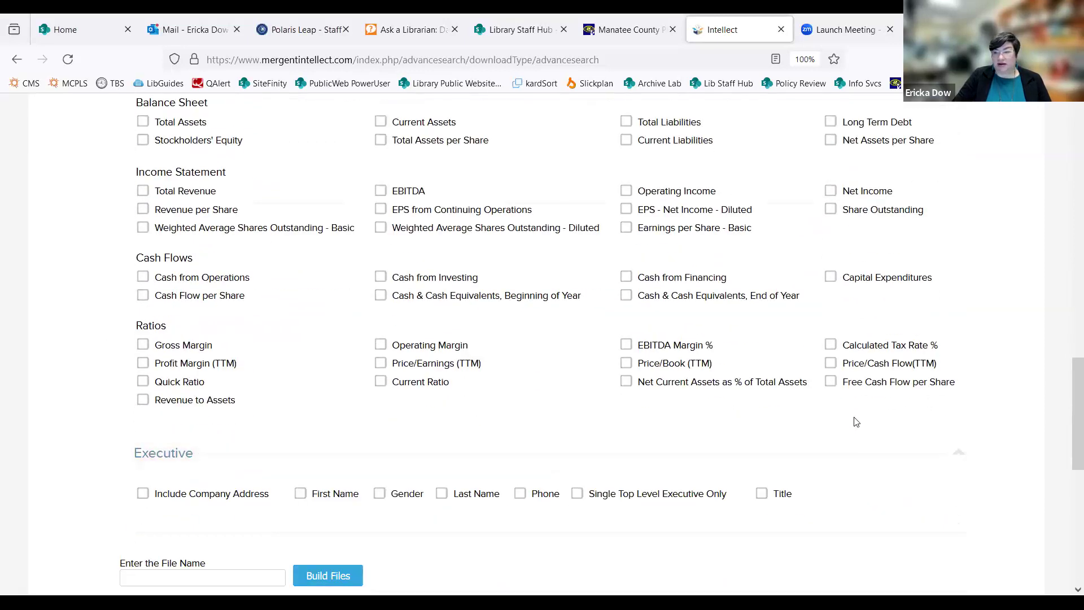
scroll(857, 421, "up", 5)
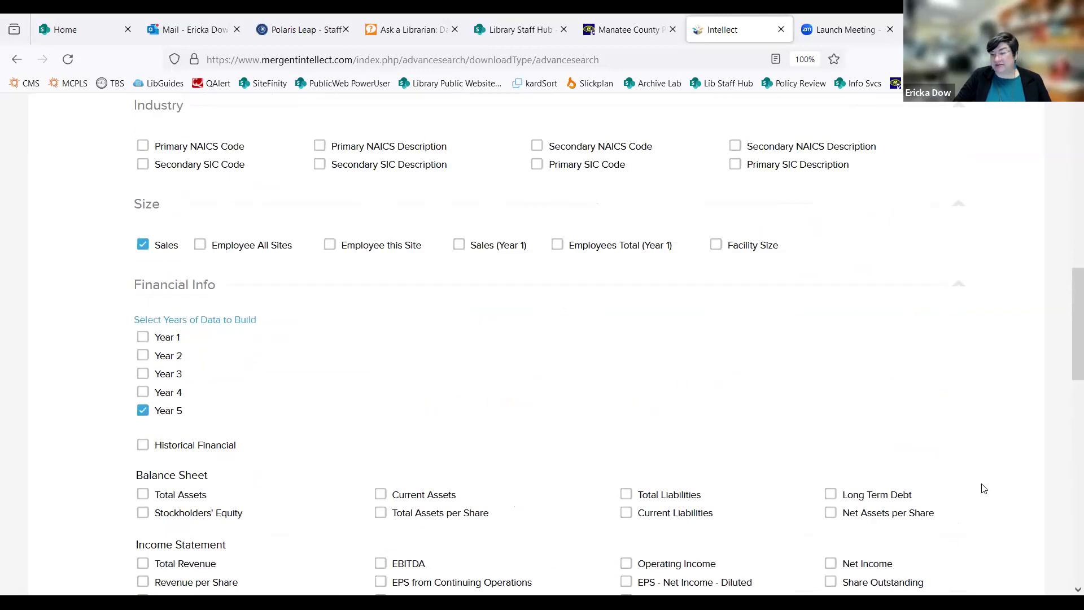
scroll(976, 487, "up", 5)
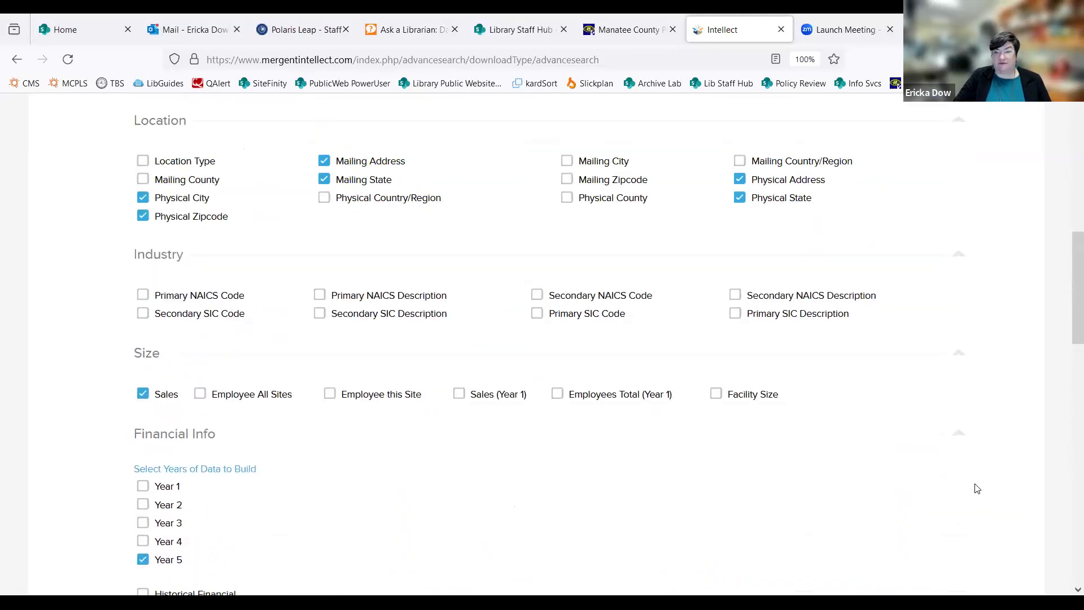
scroll(904, 469, "down", 1)
scroll(870, 453, "down", 9)
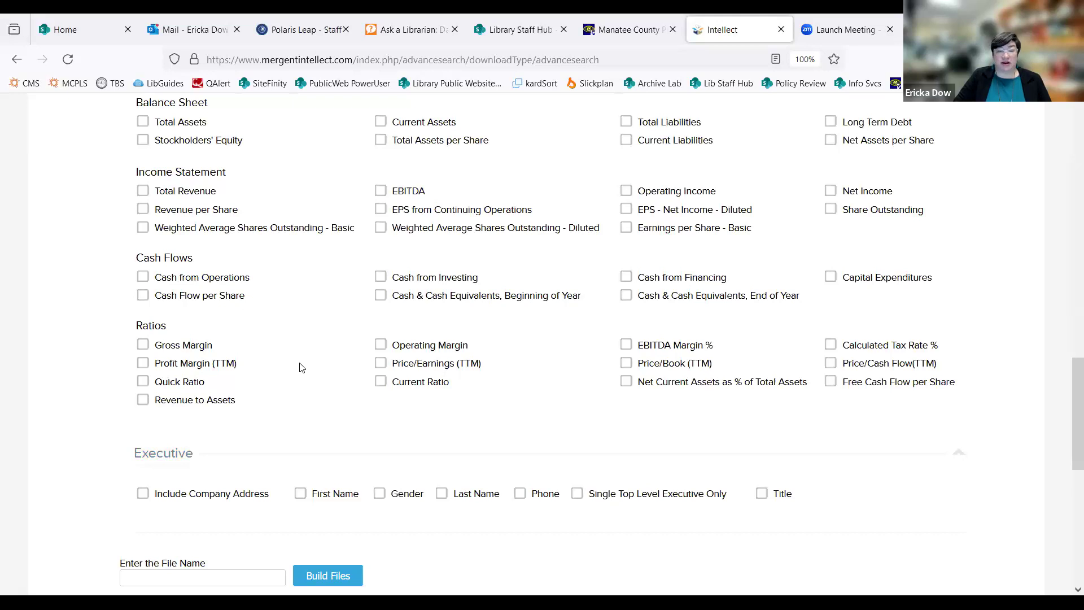
- Name the download file "test one" and try to build it with the chosen fields
scroll(305, 438, "down", 2)
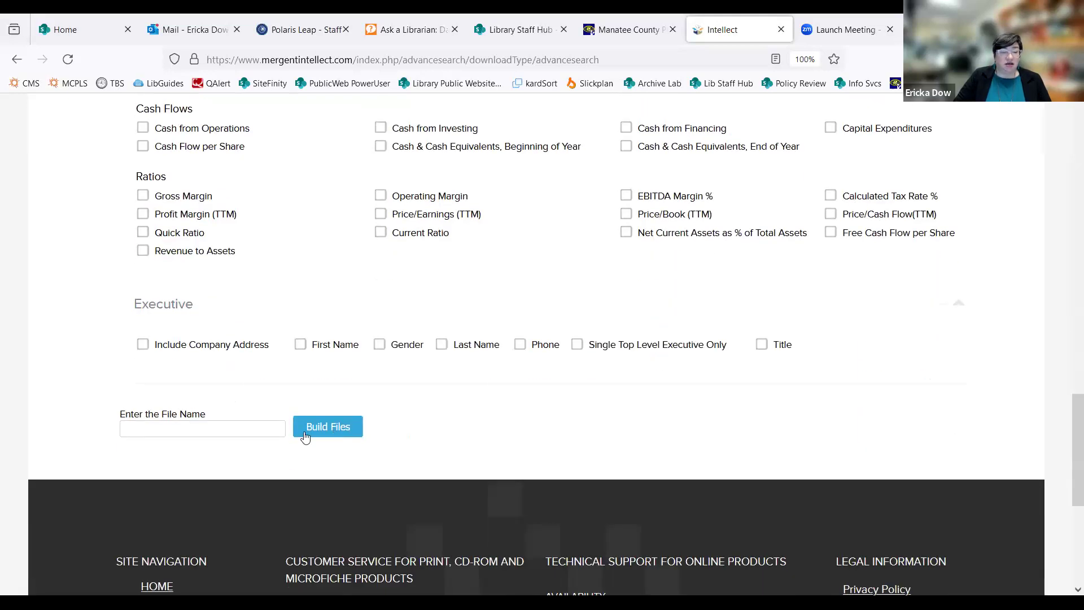
left_click(221, 428)
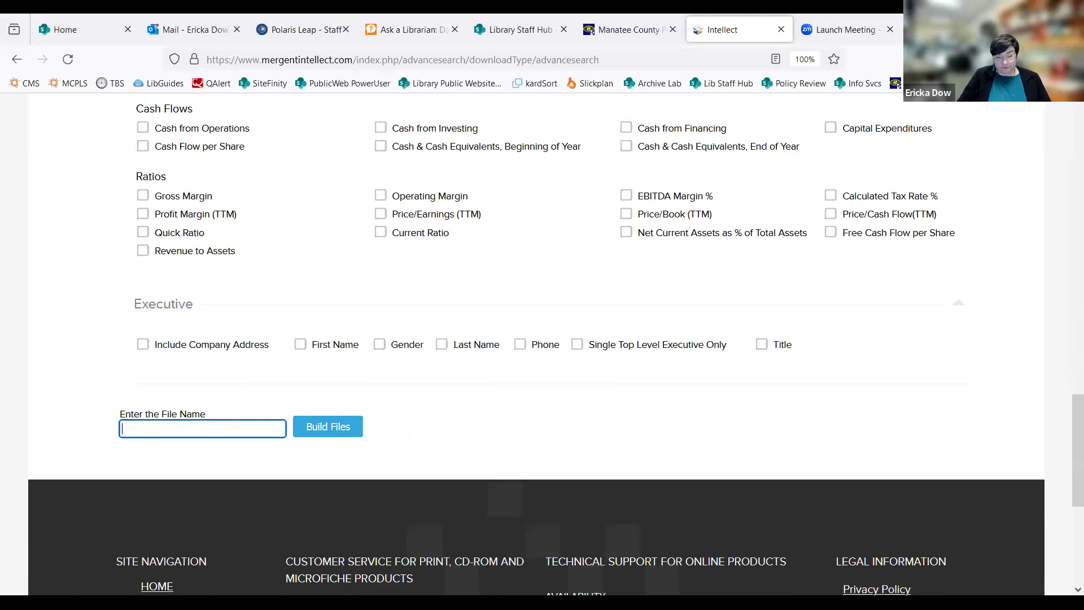
type("test one")
left_click(342, 429)
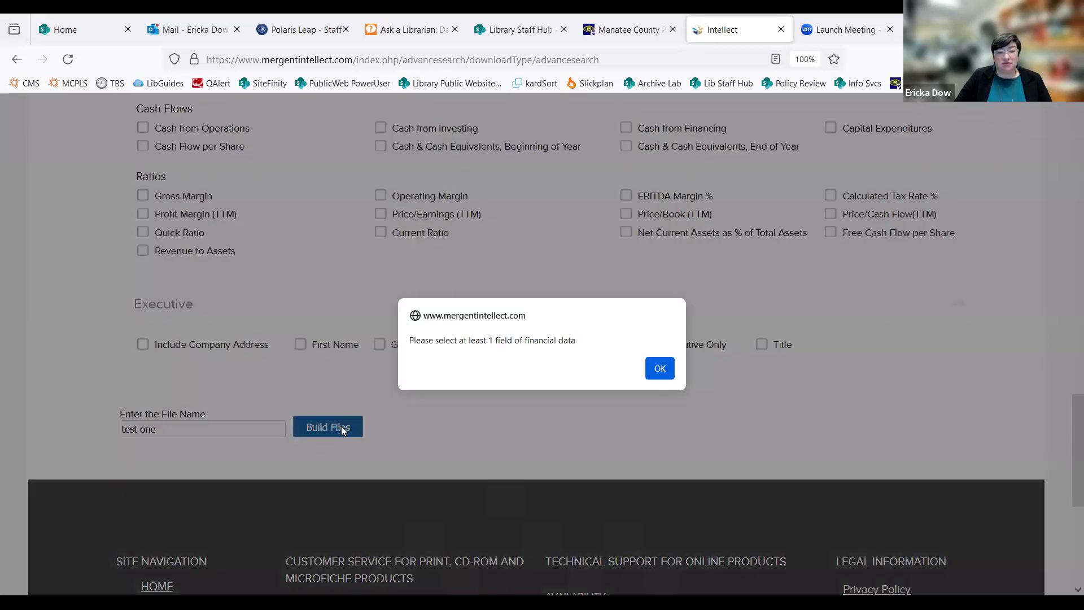
left_click(660, 368)
- Include the Total Assets field from the Balance Sheet group in the financial data
scroll(223, 282, "up", 5)
scroll(224, 282, "up", 5)
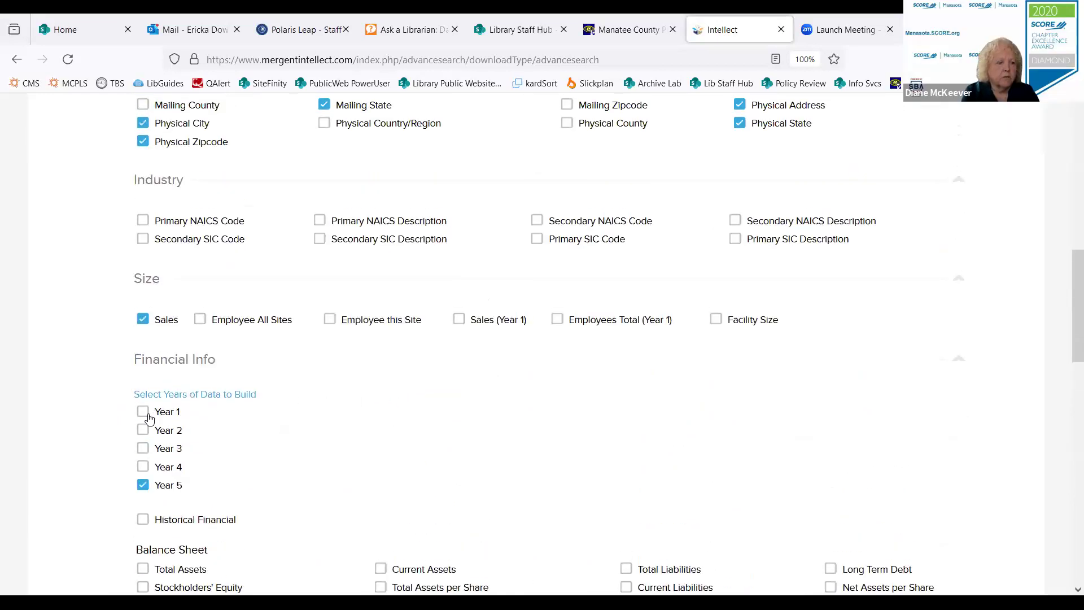
scroll(268, 449, "down", 1)
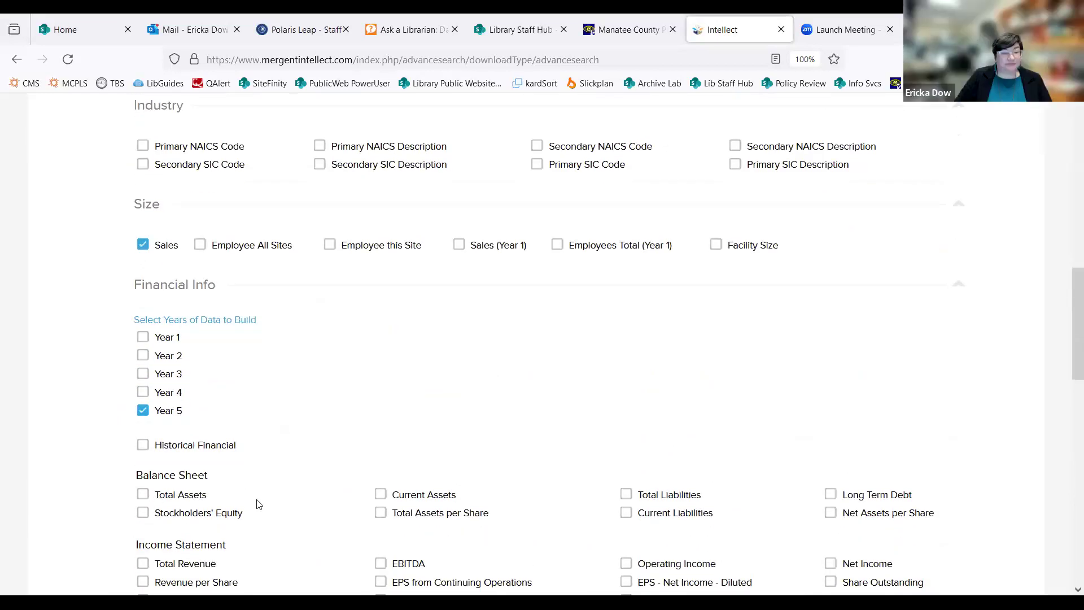
scroll(339, 468, "down", 1)
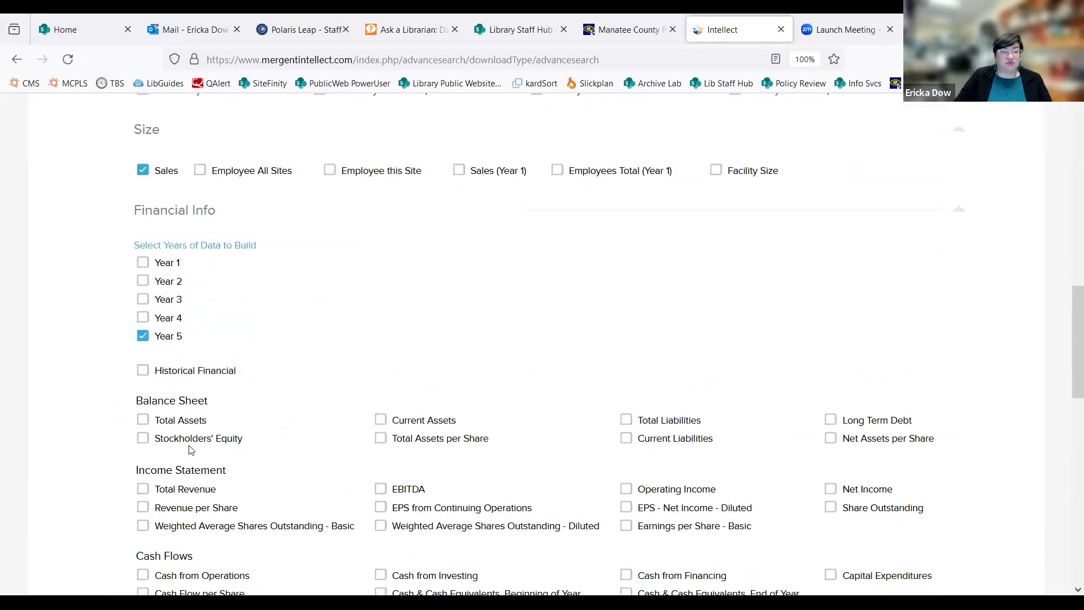
left_click(145, 424)
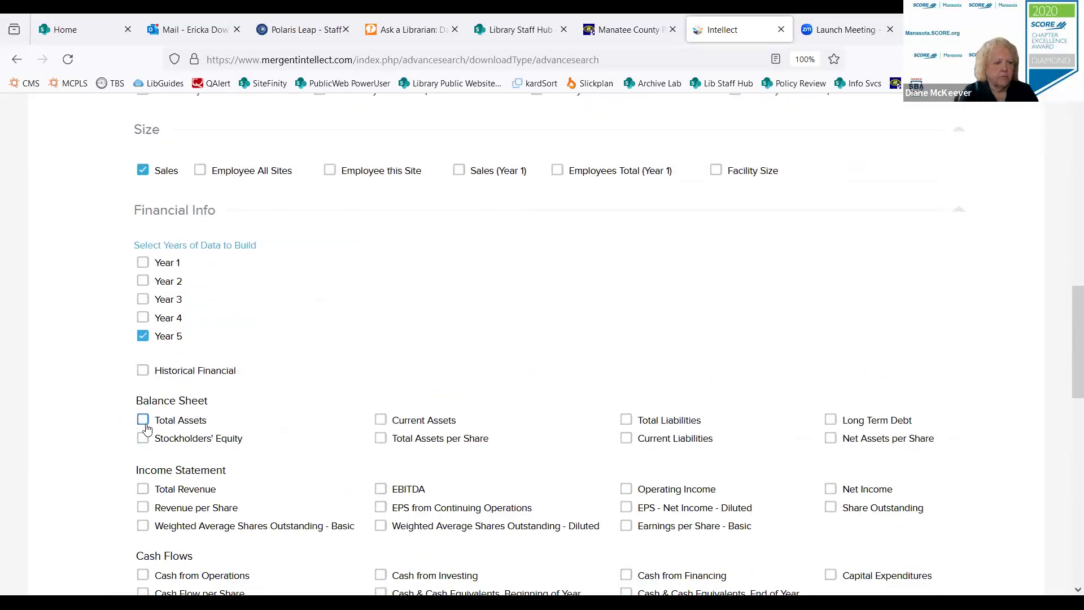
- Build the "test one" file with the chosen fields and download it
scroll(294, 446, "down", 5)
scroll(297, 445, "down", 3)
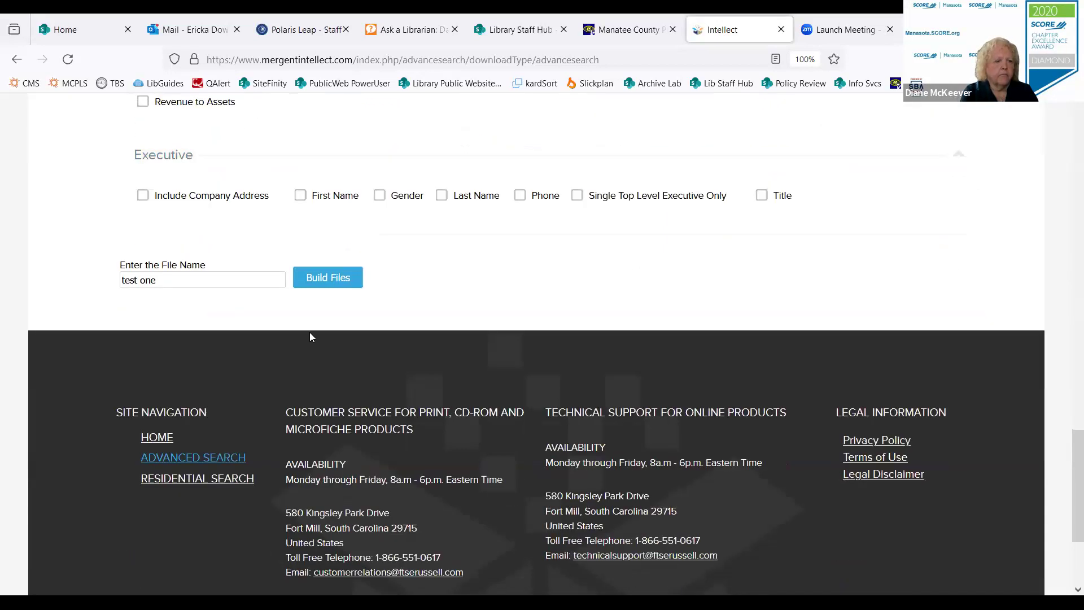
left_click(329, 278)
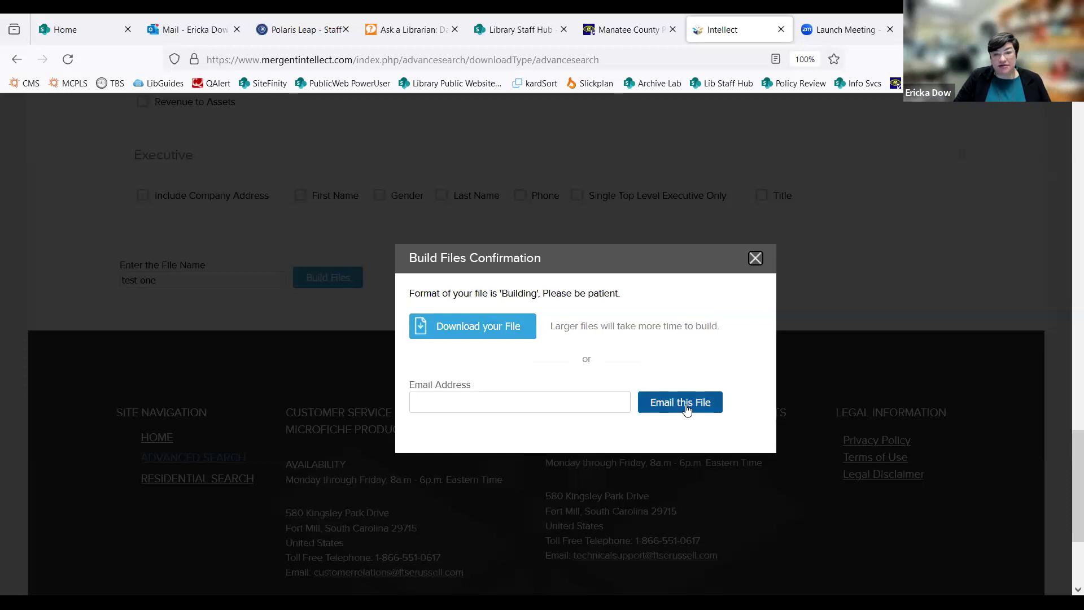
left_click(449, 330)
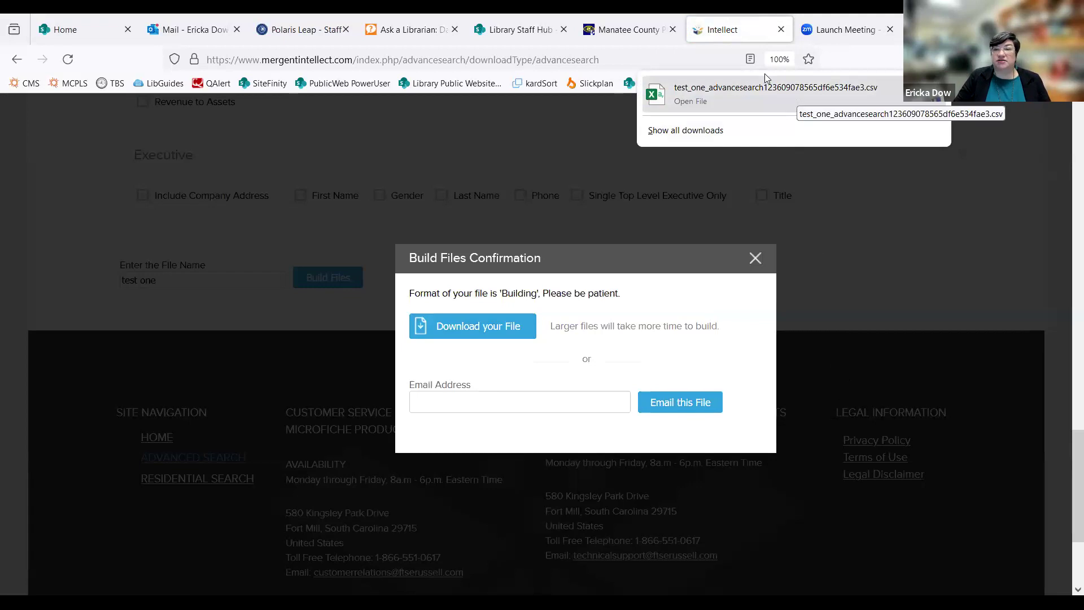
- Open the downloaded CSV in Excel and examine its company columns across to Sales, selecting the whole Sales column
left_click(815, 87)
left_click(815, 84)
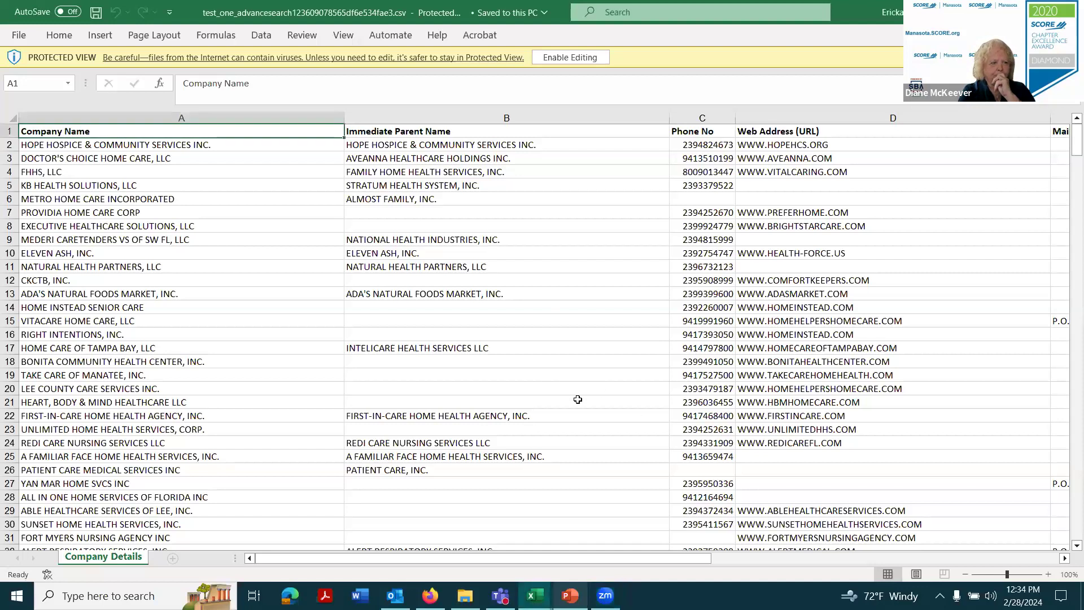
scroll(585, 434, "down", 1)
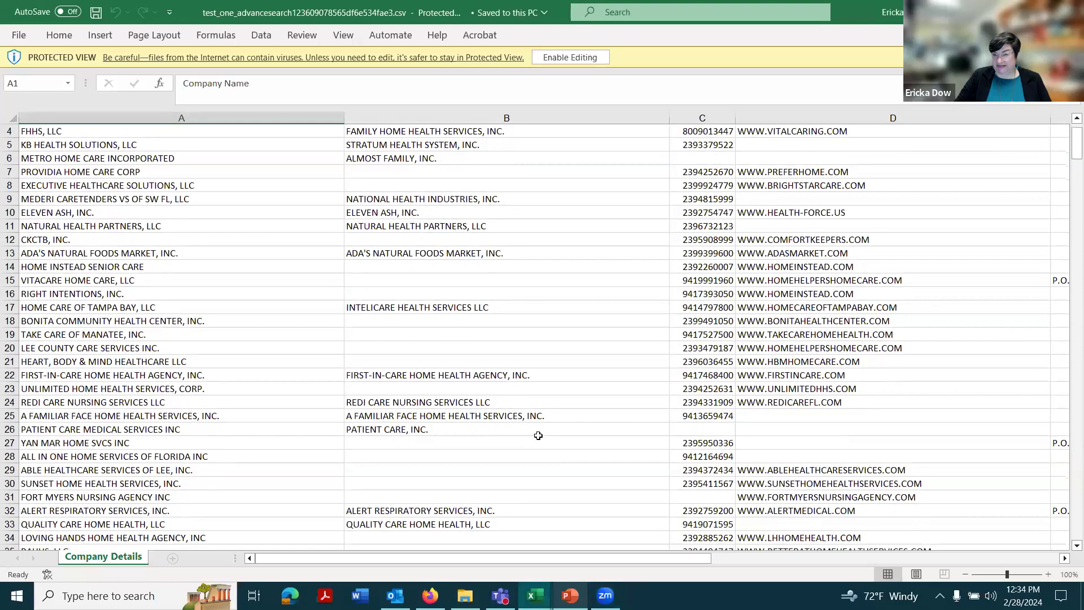
scroll(538, 436, "up", 1)
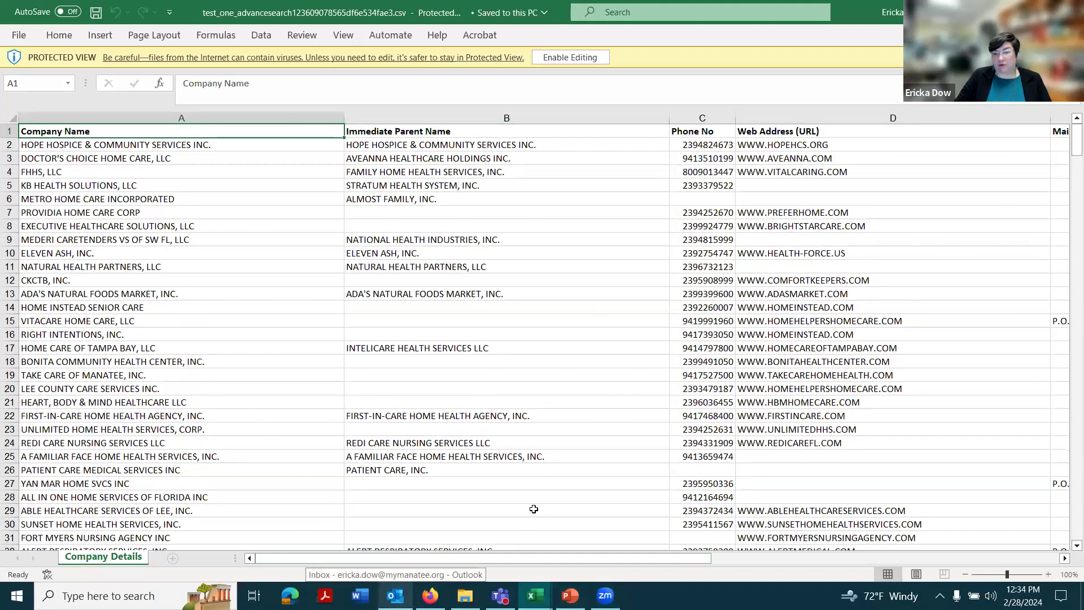
left_click_drag(540, 557, 915, 569)
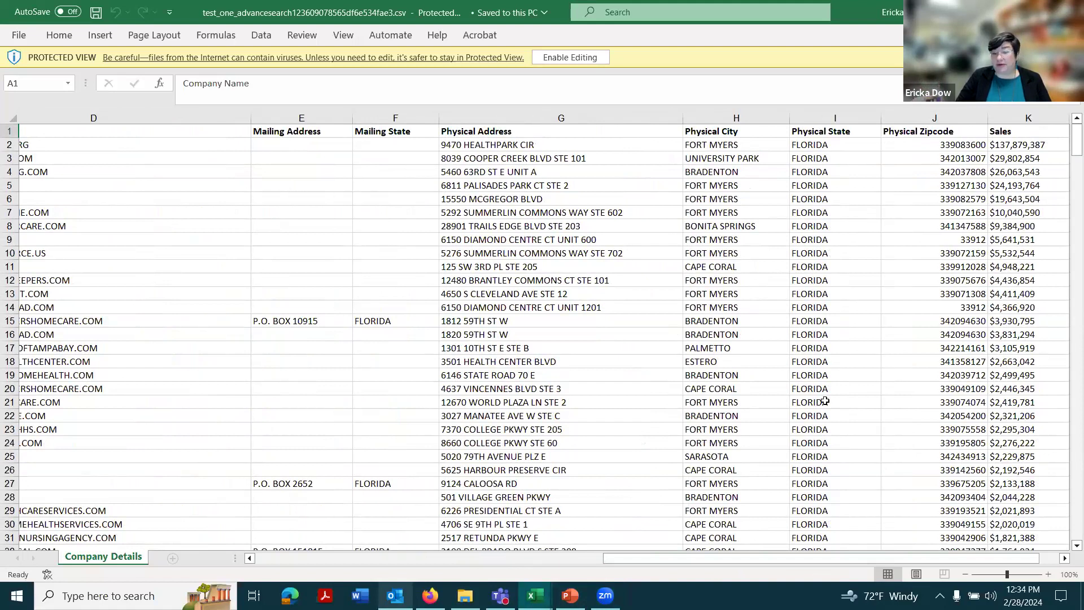
left_click_drag(787, 570, 806, 544)
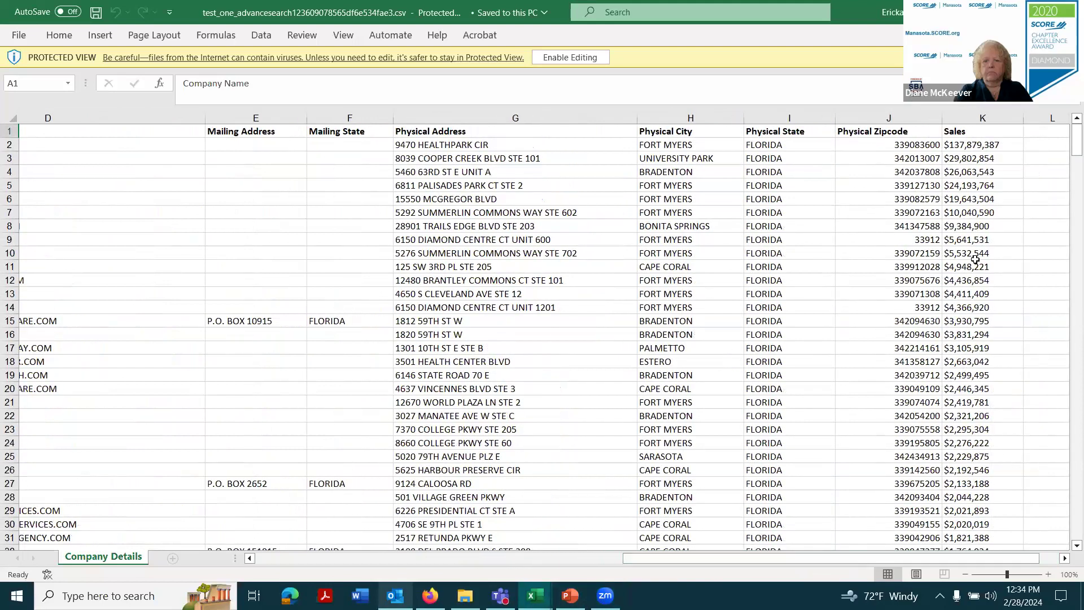
left_click(948, 118)
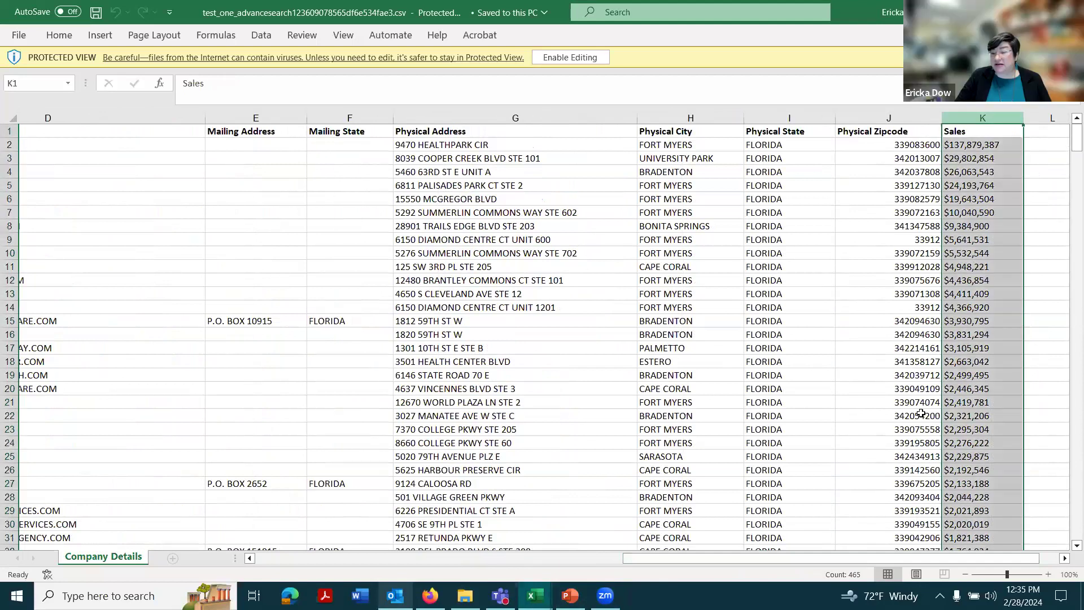
- Examine the Physical Zipcode column and return to the company names, reading further down the company list
left_click(878, 118)
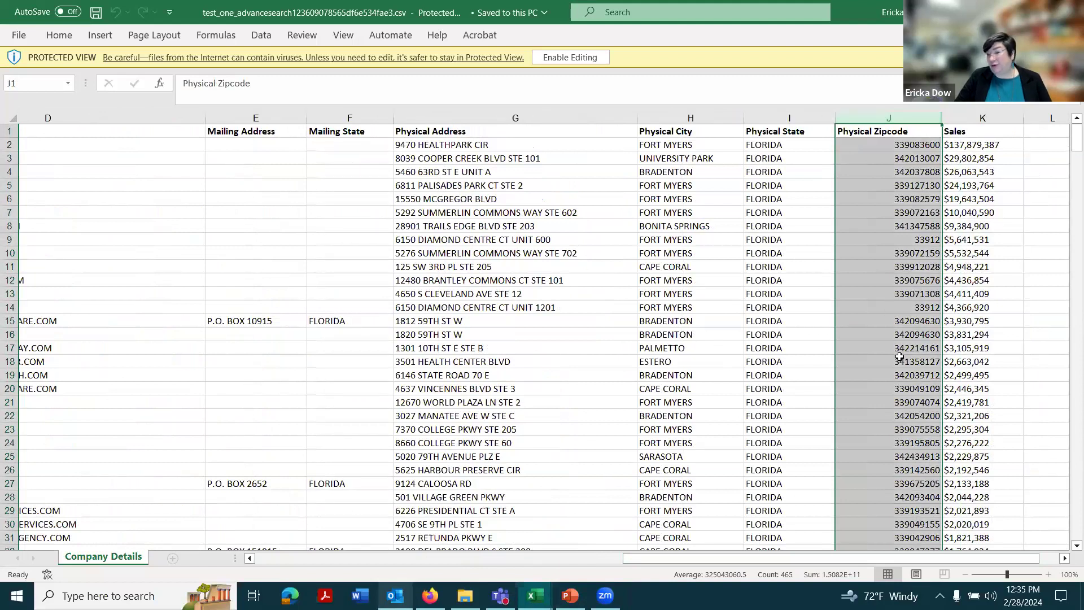
left_click(795, 424)
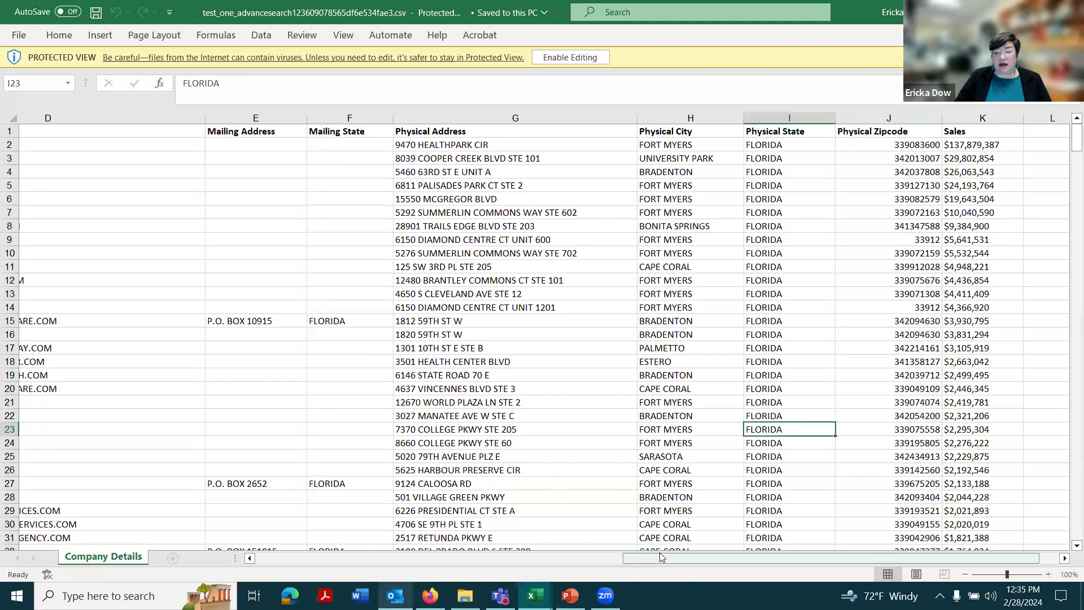
left_click_drag(660, 559, 192, 571)
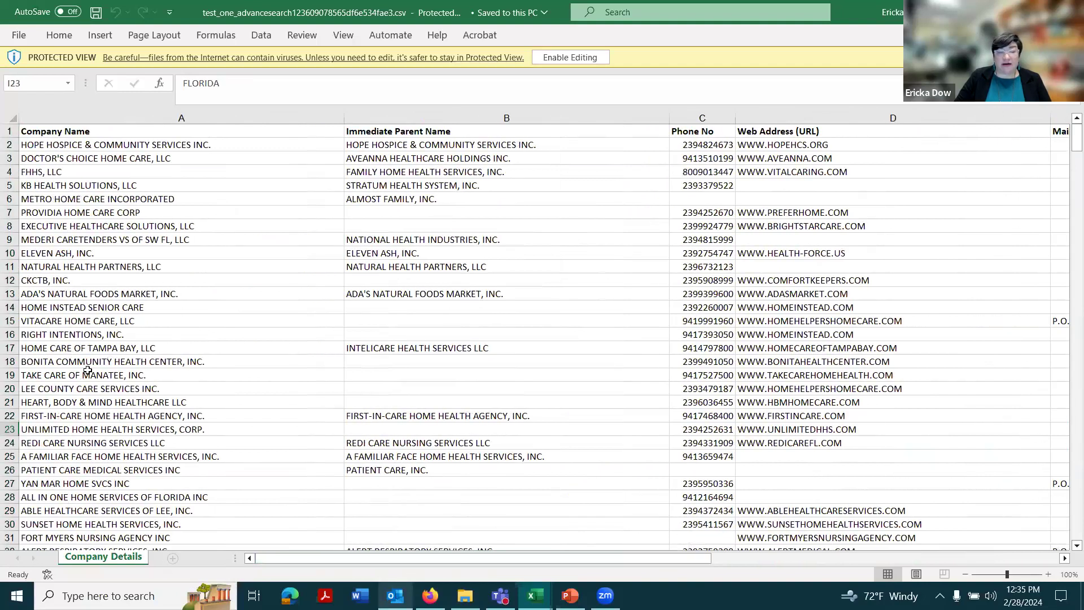
scroll(87, 311, "down", 5)
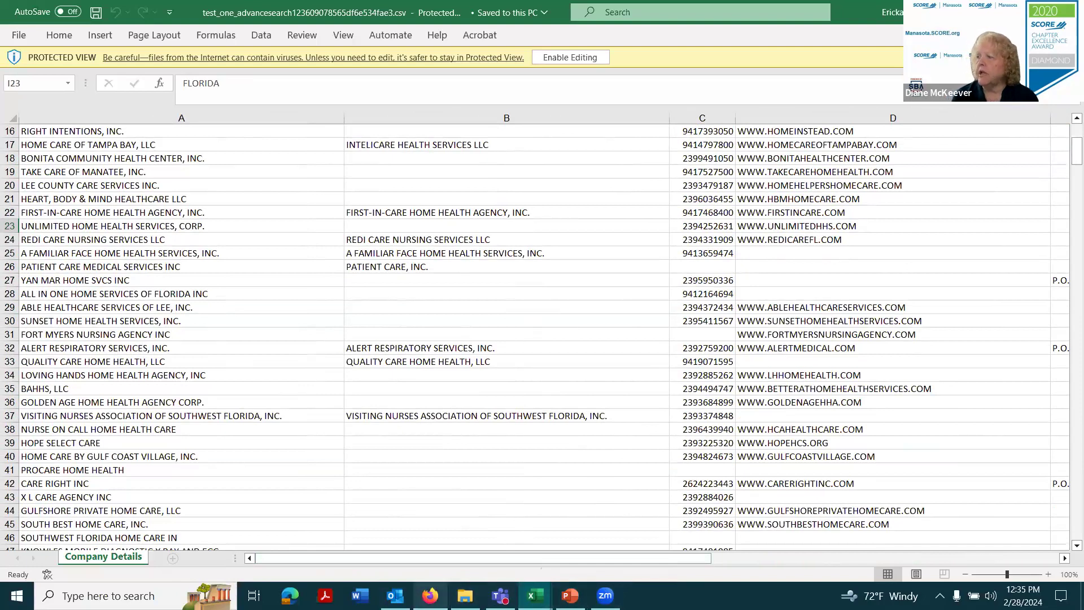
- Switch to Mergent Intellect in Firefox, open Consumer Data, and review the Consumer Lifestyle quick search fields
left_click(430, 595)
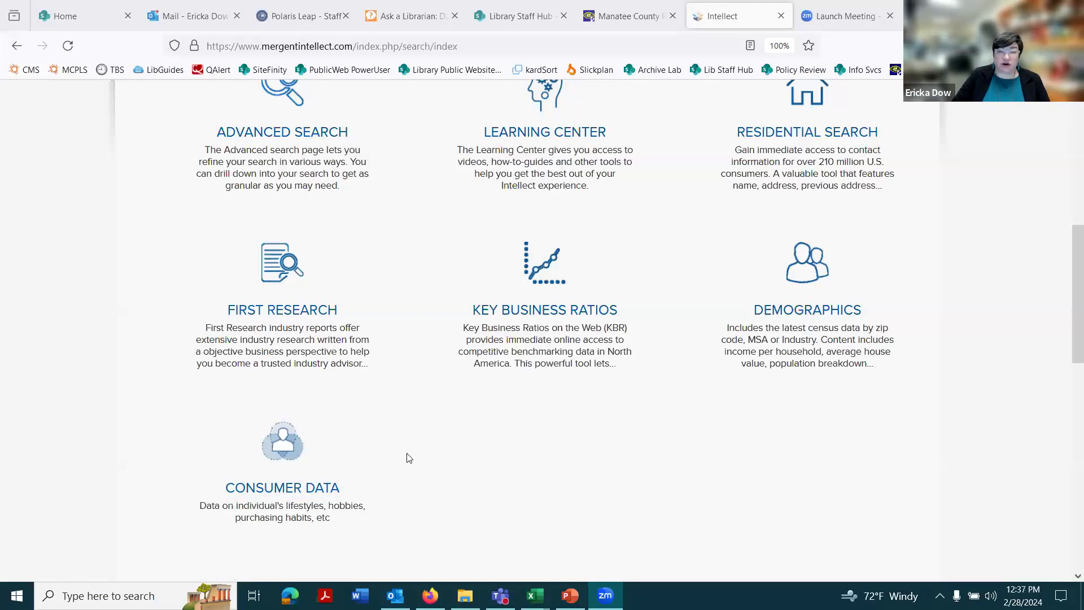
left_click(318, 492)
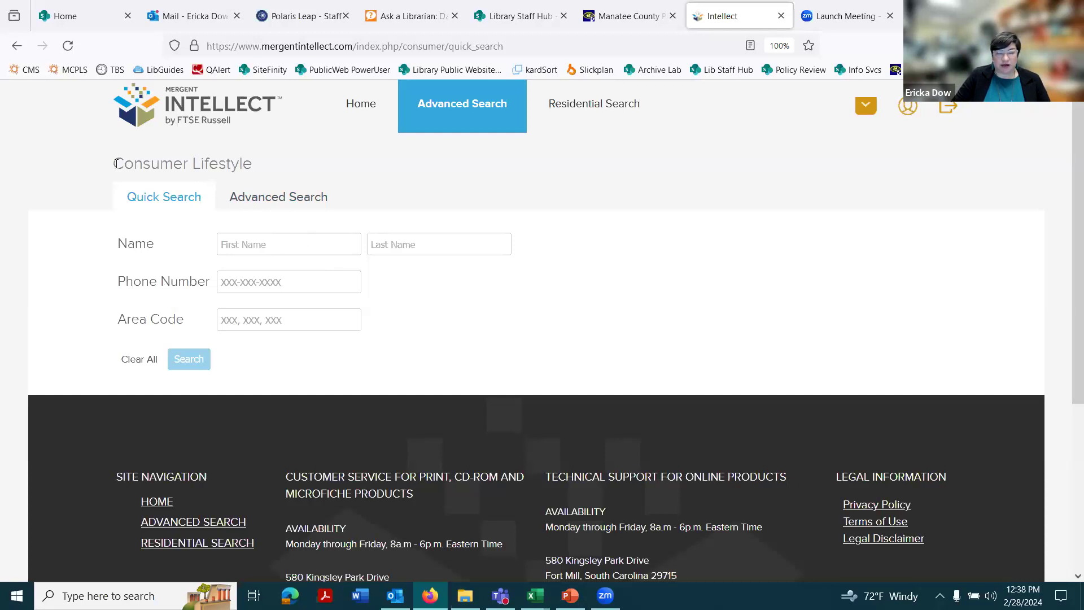
left_click_drag(113, 163, 252, 165)
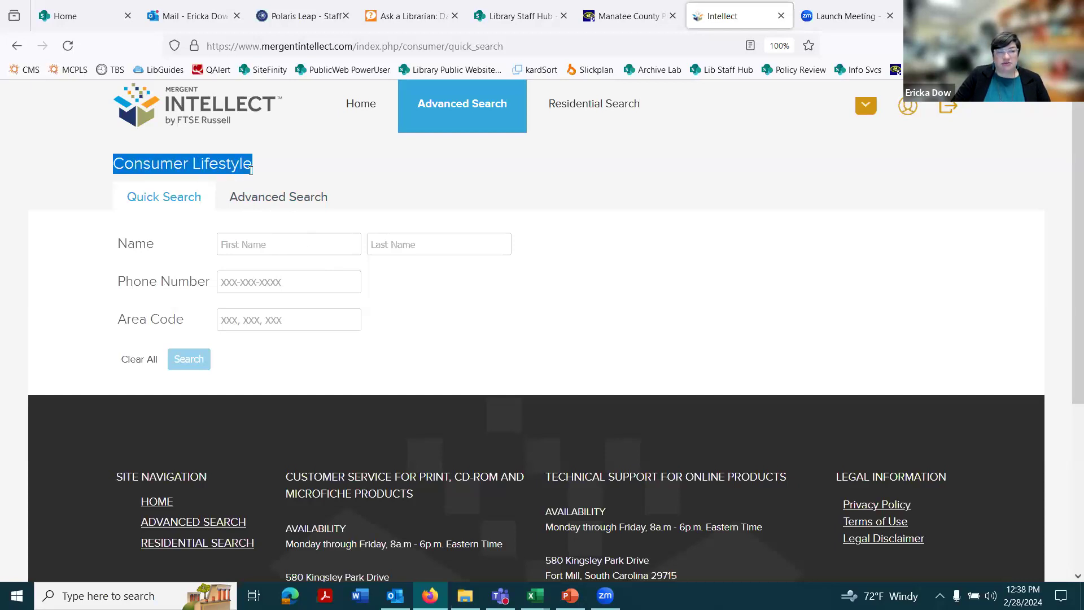
left_click(522, 312)
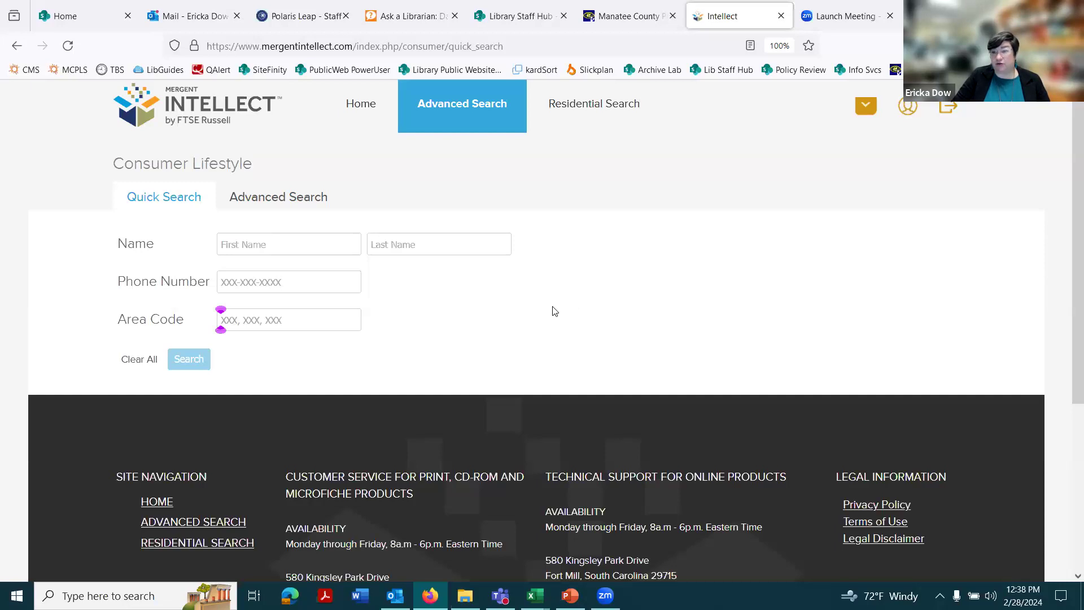
left_click(263, 249)
left_click(378, 244)
left_click(725, 306)
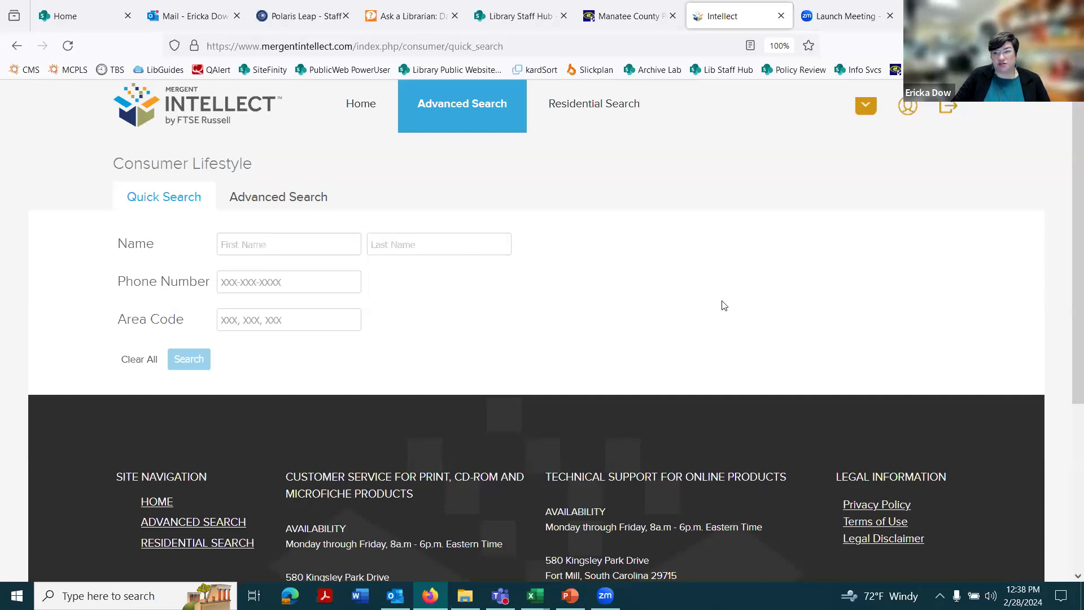
- Open the Consumer Lifestyle advanced search and expand the Name and Area Code criteria in the General group
left_click(290, 204)
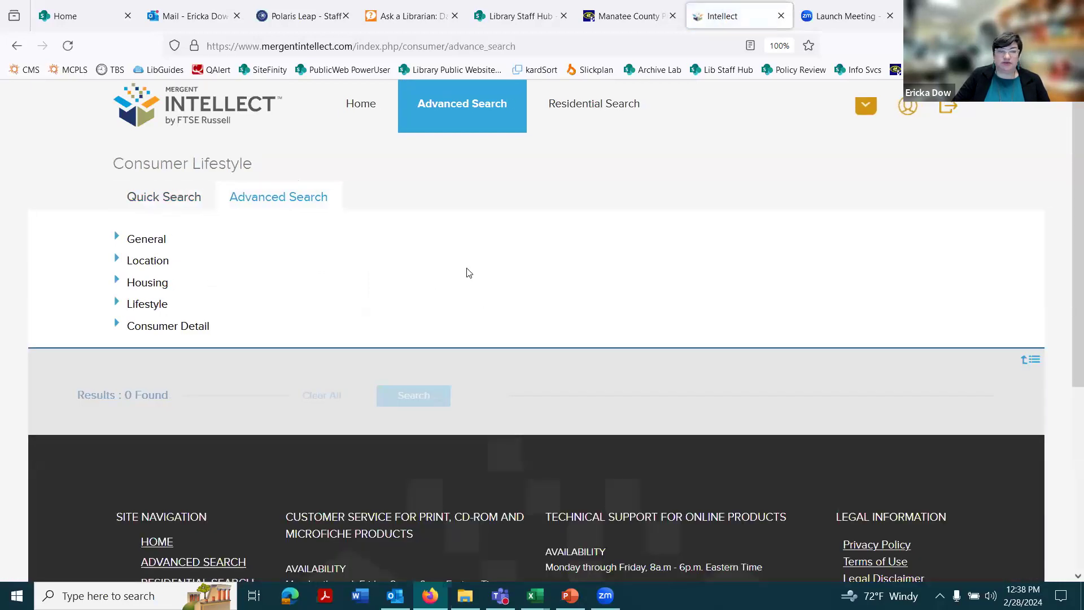
left_click(117, 239)
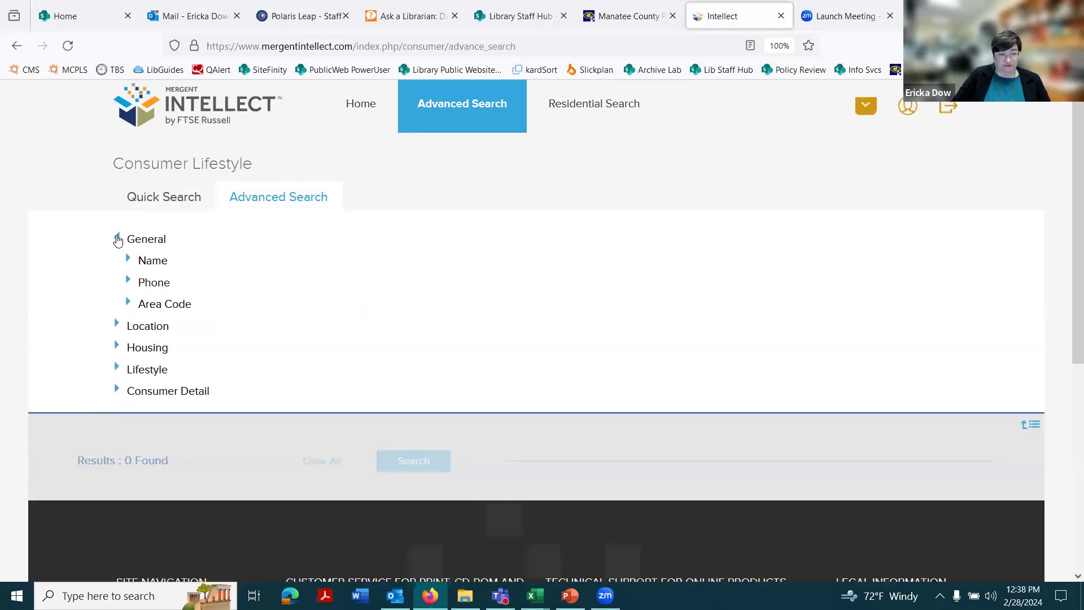
left_click(129, 259)
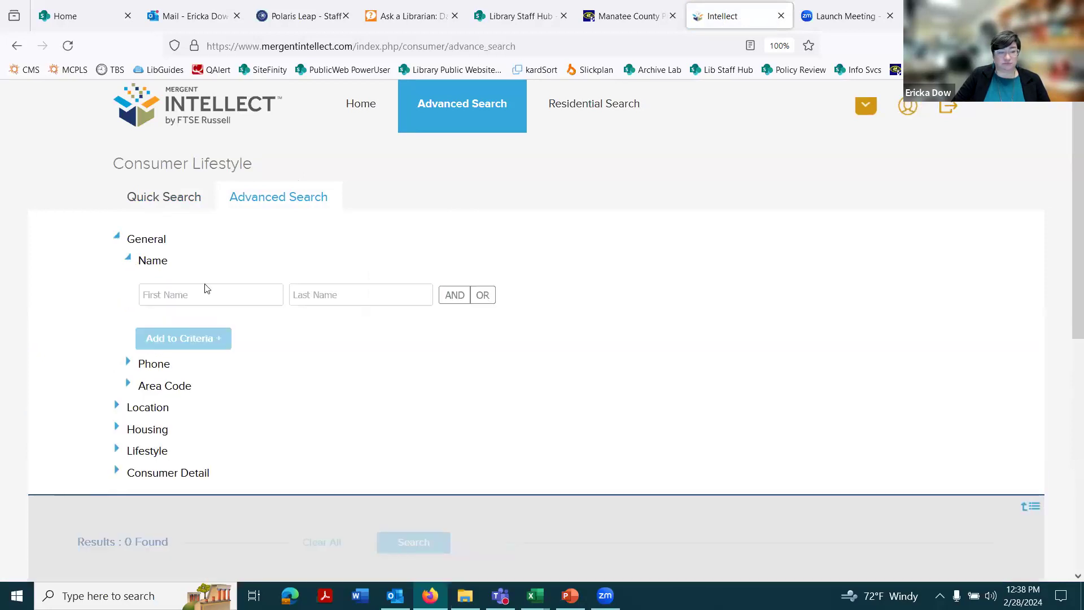
left_click(233, 290)
left_click(313, 354)
scroll(375, 354, "down", 3)
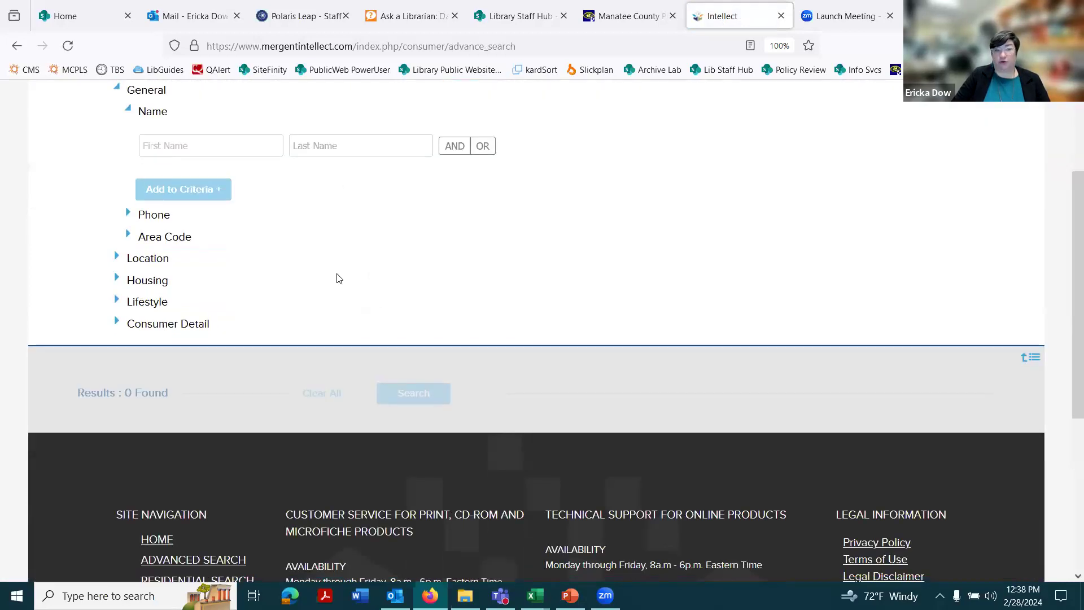
left_click(127, 237)
left_click(201, 275)
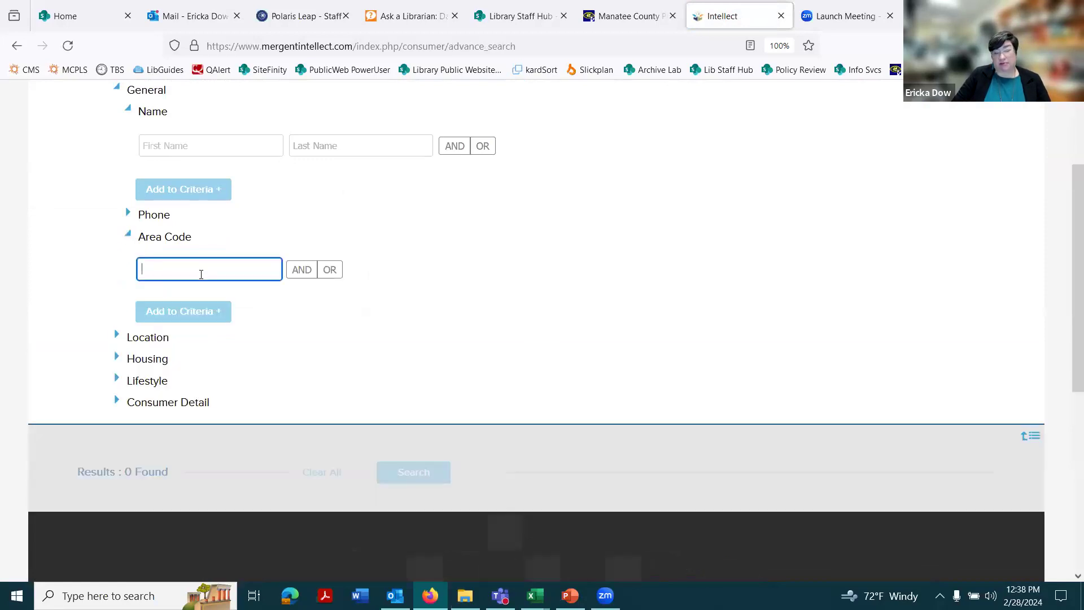
scroll(317, 321, "down", 2)
- Examine the map-based search in the Location group, moving the map to the eastern United States, and collapse it again
left_click(118, 263)
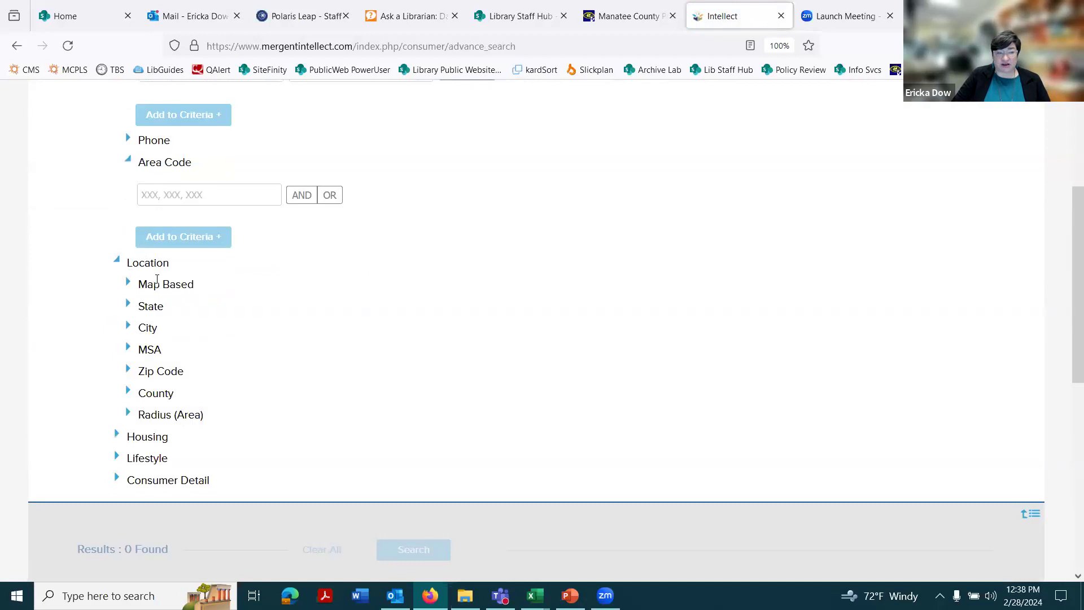
left_click(128, 285)
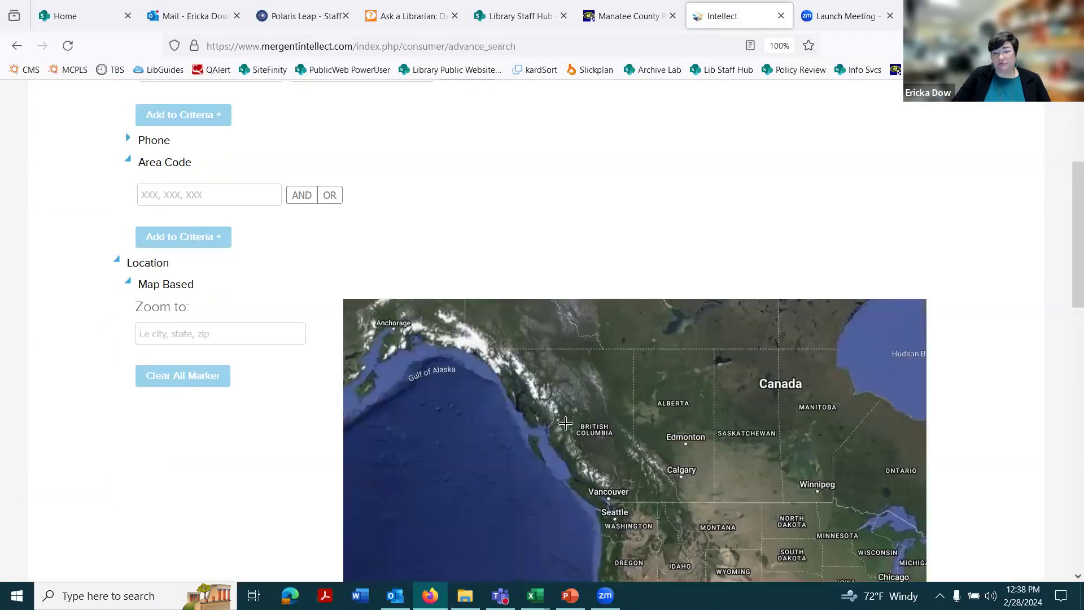
left_click_drag(715, 462, 556, 362)
scroll(574, 434, "up", 4)
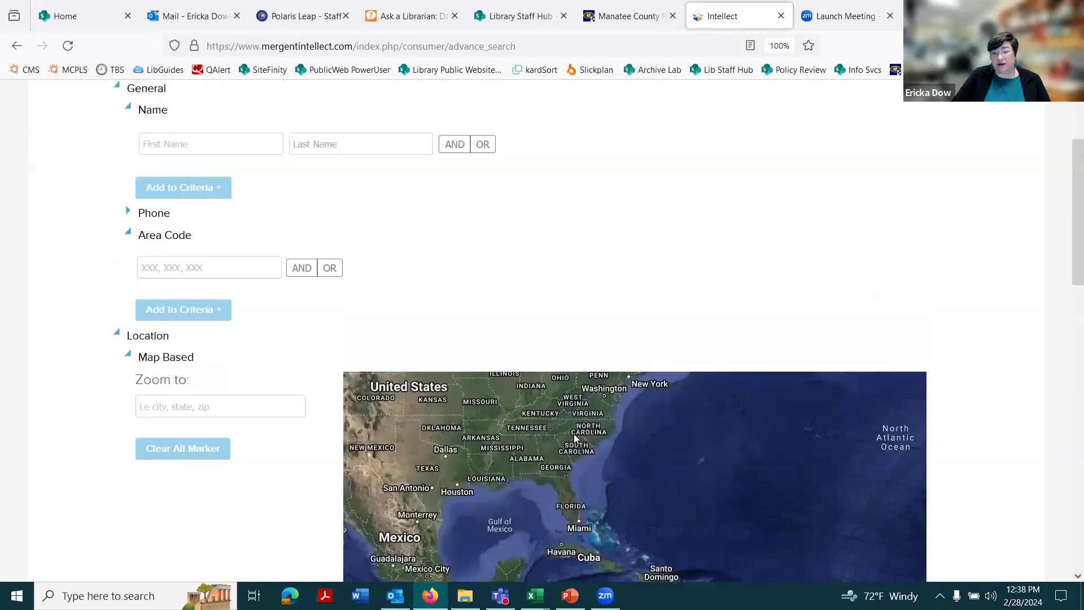
scroll(677, 477, "down", 5)
scroll(689, 472, "down", 2)
scroll(649, 317, "up", 2)
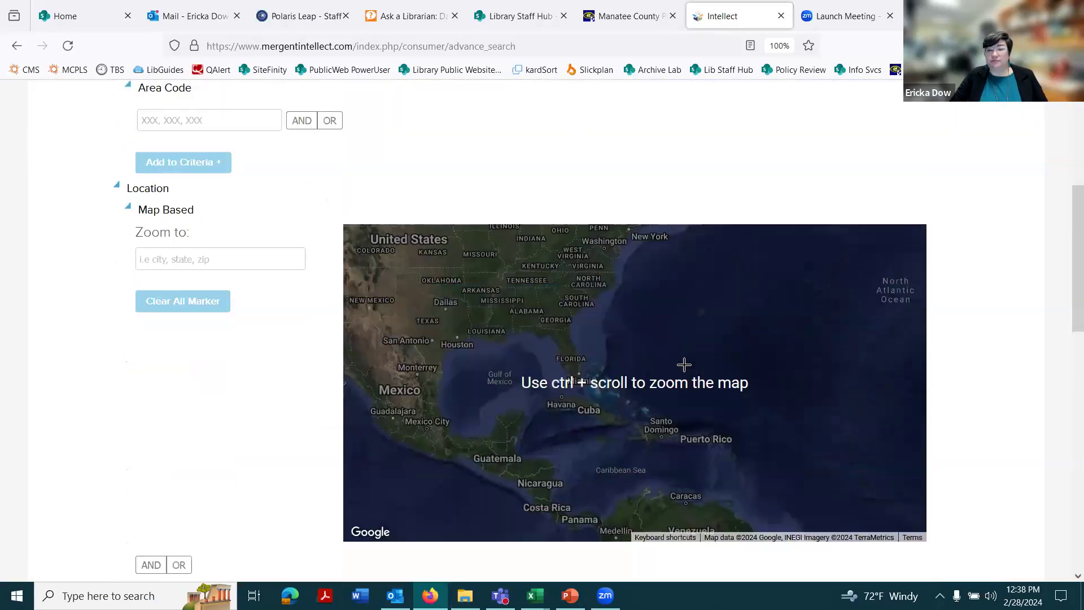
double_click(631, 365)
double_click(746, 439)
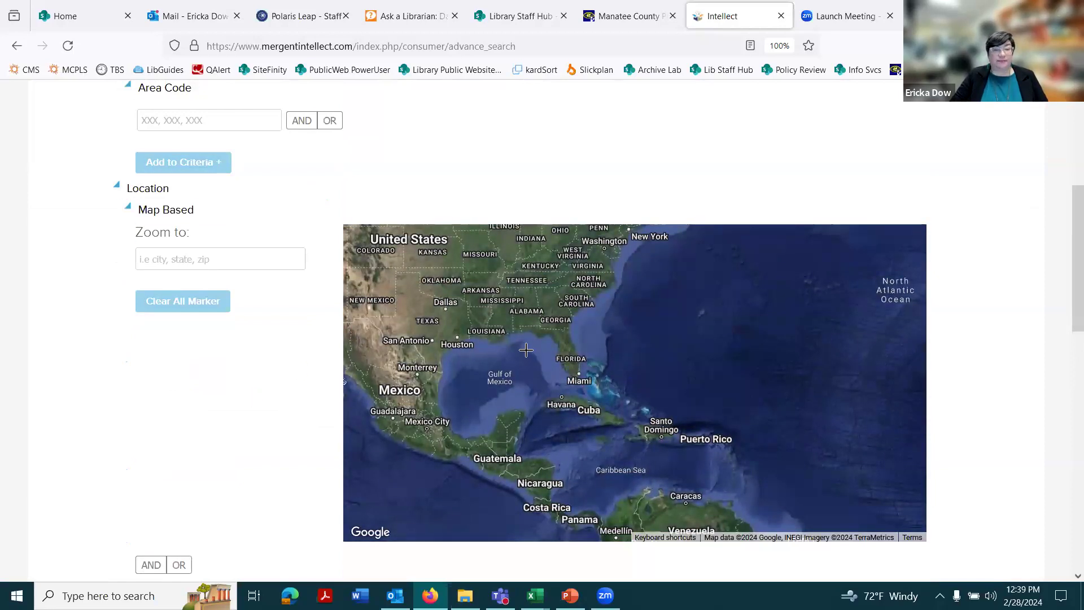
left_click_drag(548, 348, 604, 415)
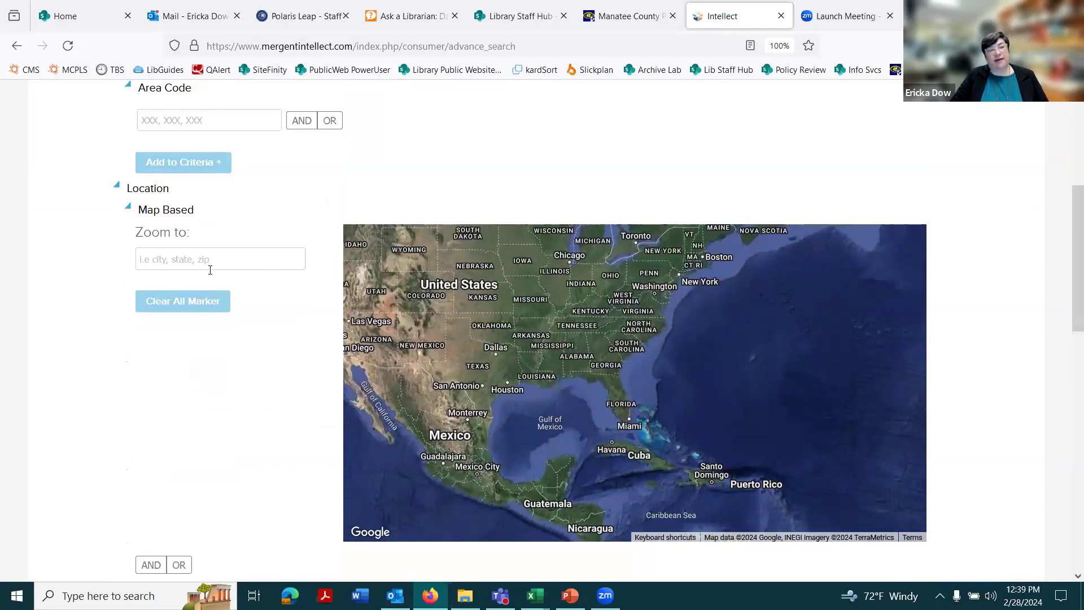
scroll(170, 282, "up", 2)
left_click(129, 283)
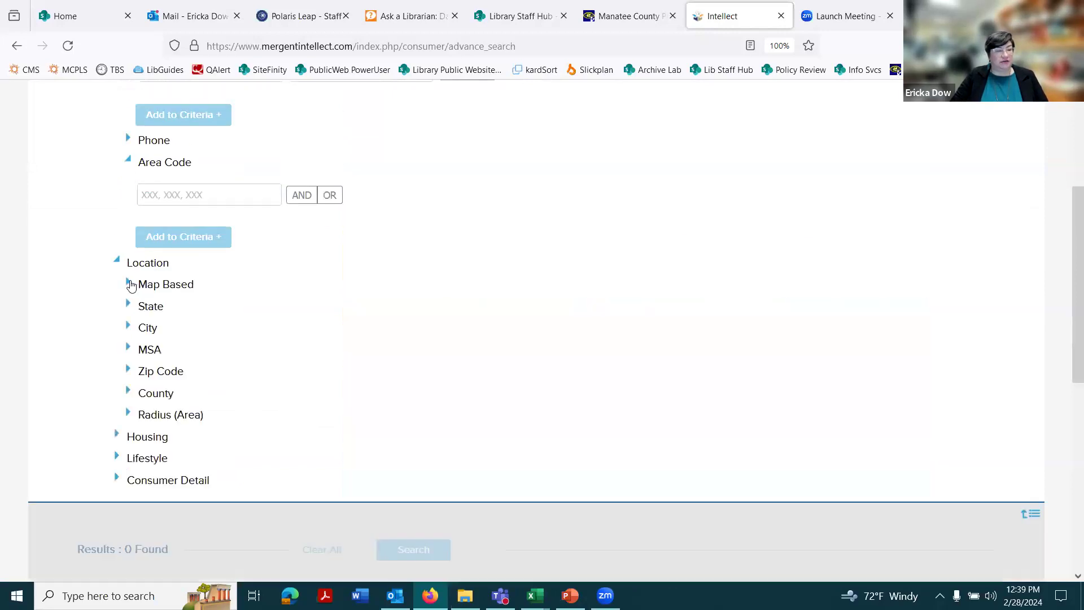
- Select Florida as the state and add Manatee County, Florida, to the location search criteria
left_click(128, 306)
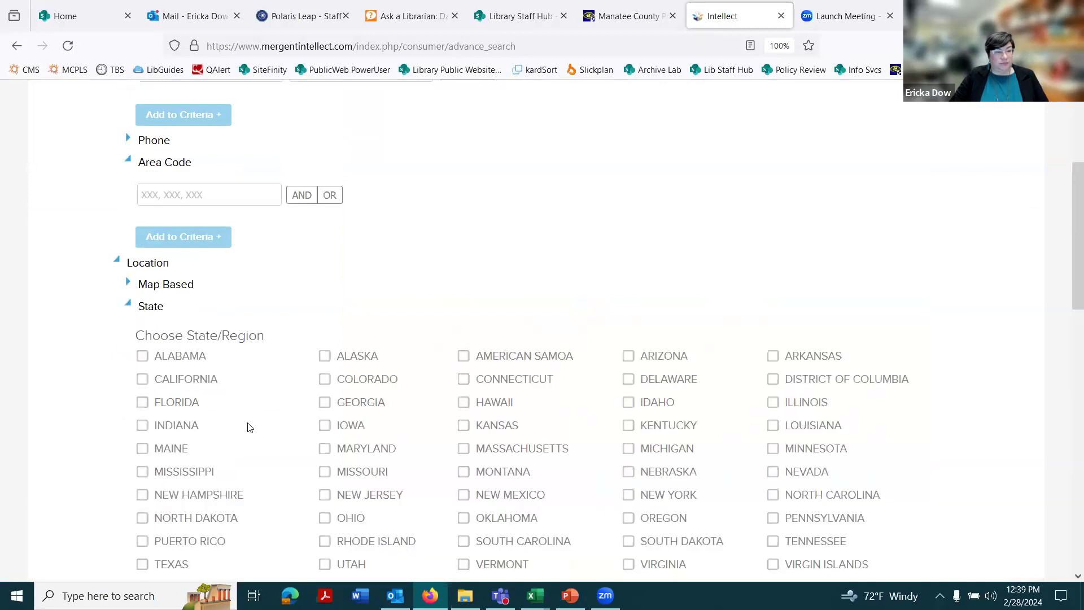
left_click(142, 402)
scroll(62, 364, "down", 7)
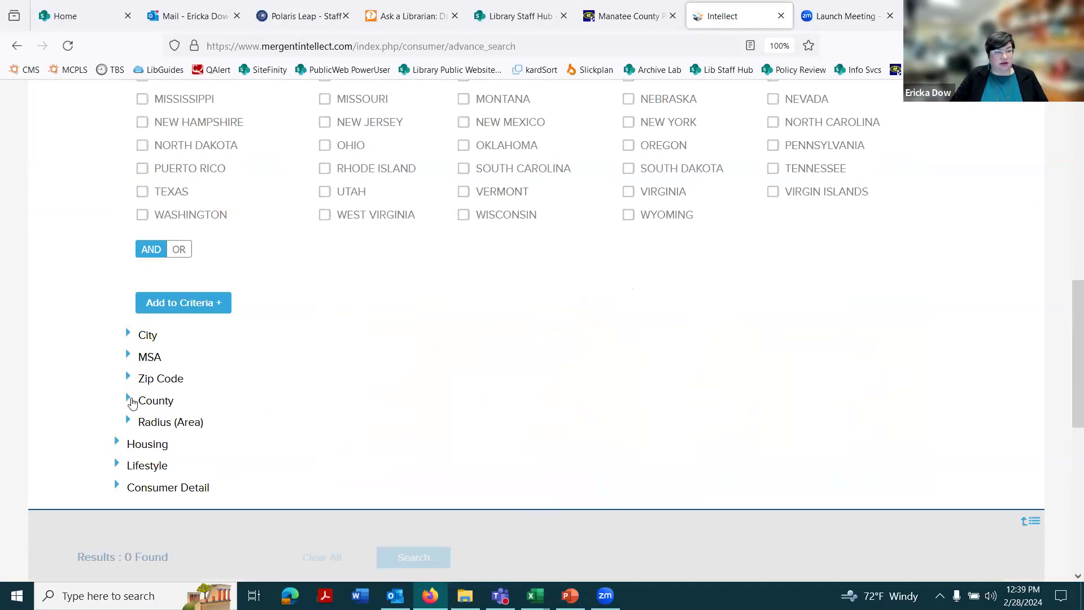
left_click(129, 400)
scroll(161, 386, "down", 1)
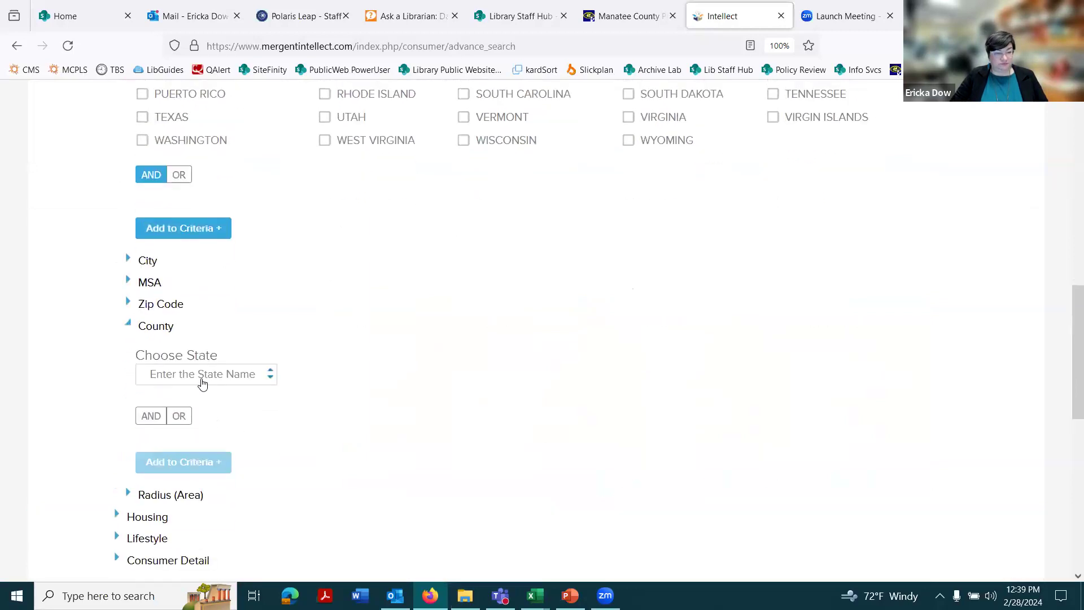
left_click(262, 378)
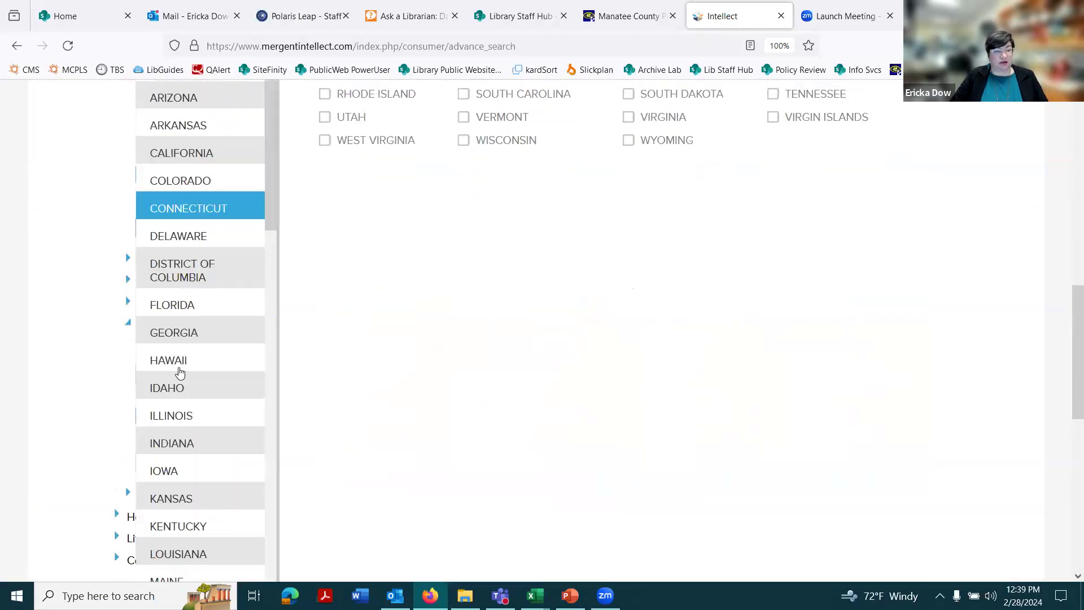
left_click(193, 305)
scroll(540, 367, "down", 3)
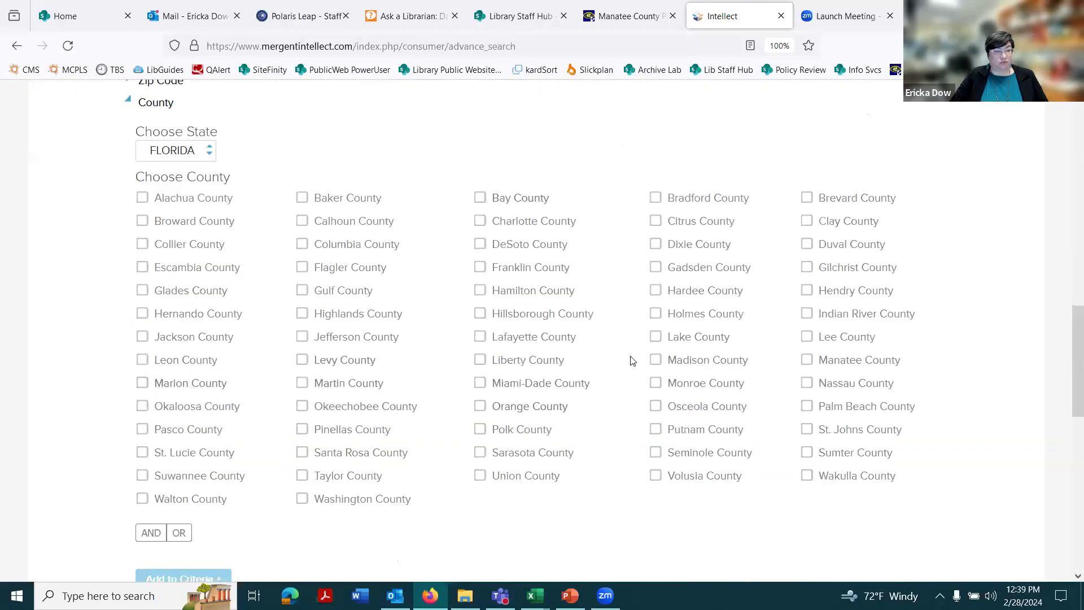
left_click(808, 360)
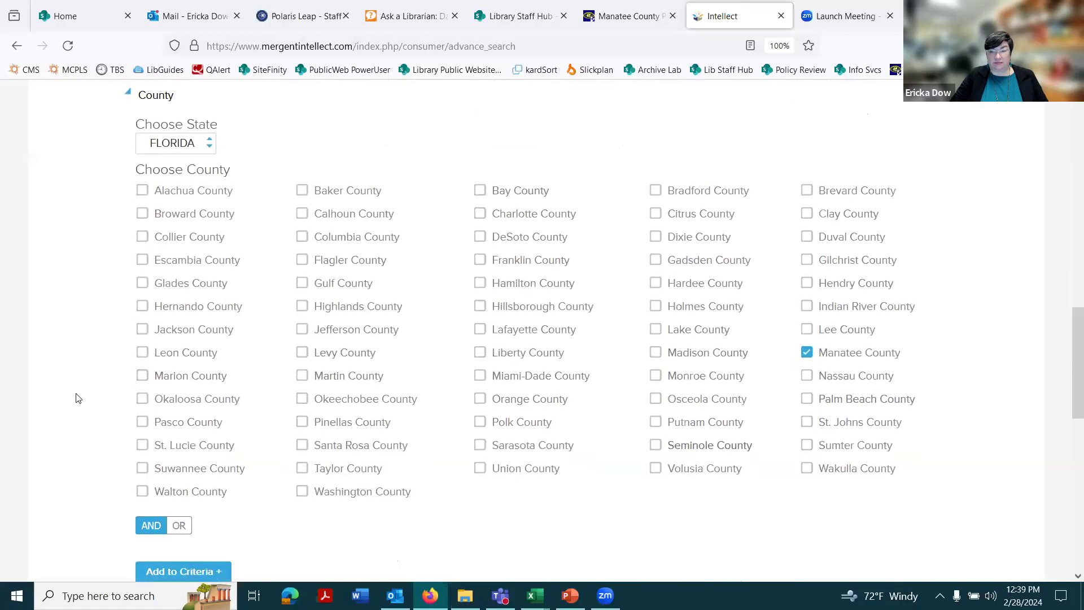
scroll(71, 392, "down", 3)
left_click(192, 431)
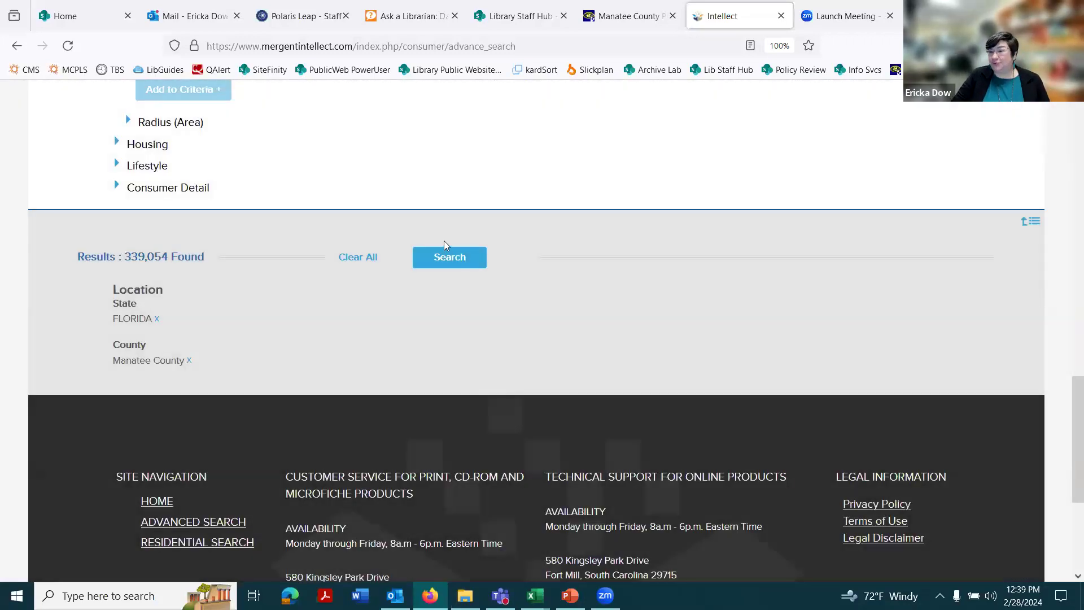
- Review the added location criteria and expand the Zip Code filter to view its entry options
scroll(402, 328, "up", 3)
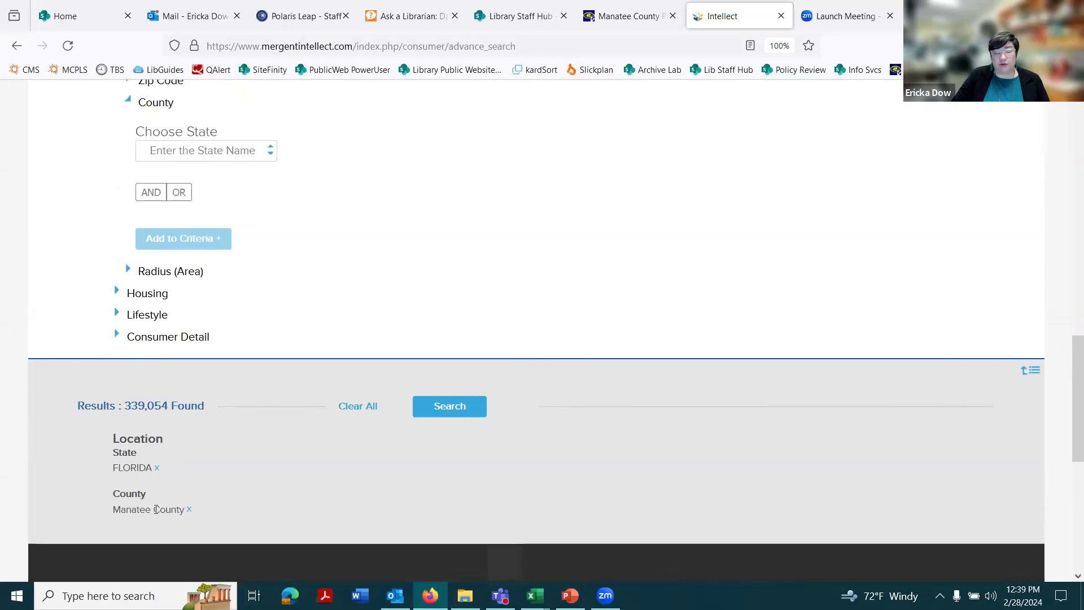
scroll(337, 349, "up", 3)
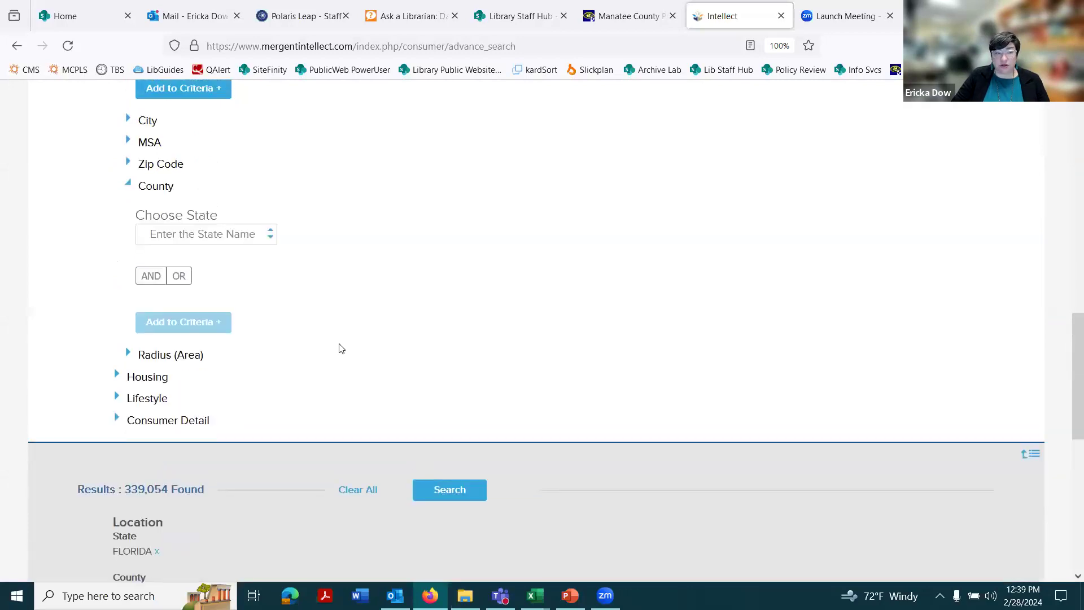
left_click(129, 231)
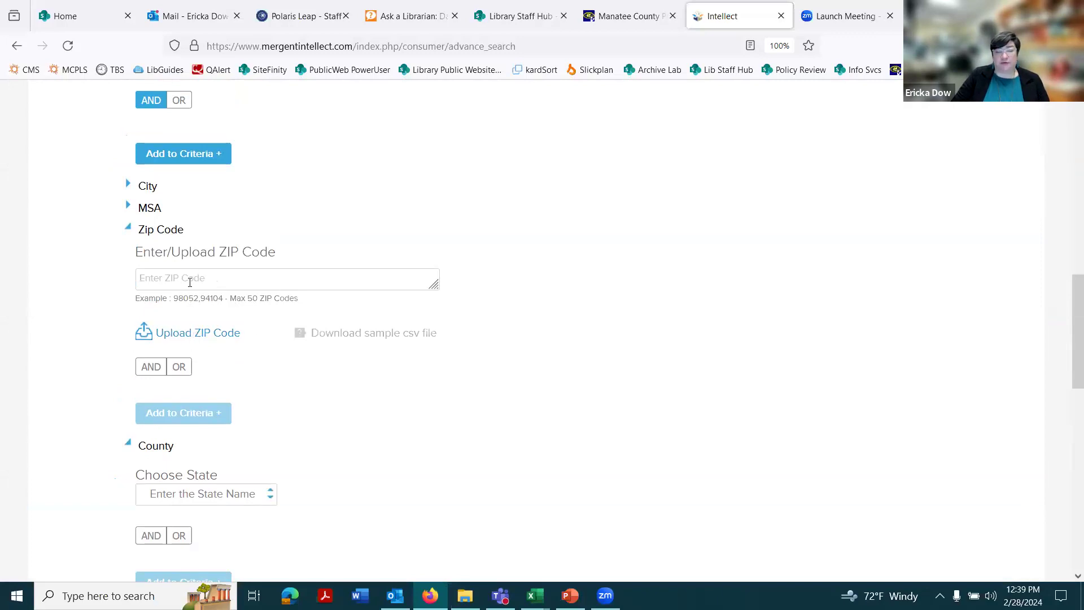
- Expand the Housing group and view the Home Market Value ranges
scroll(254, 388, "down", 4)
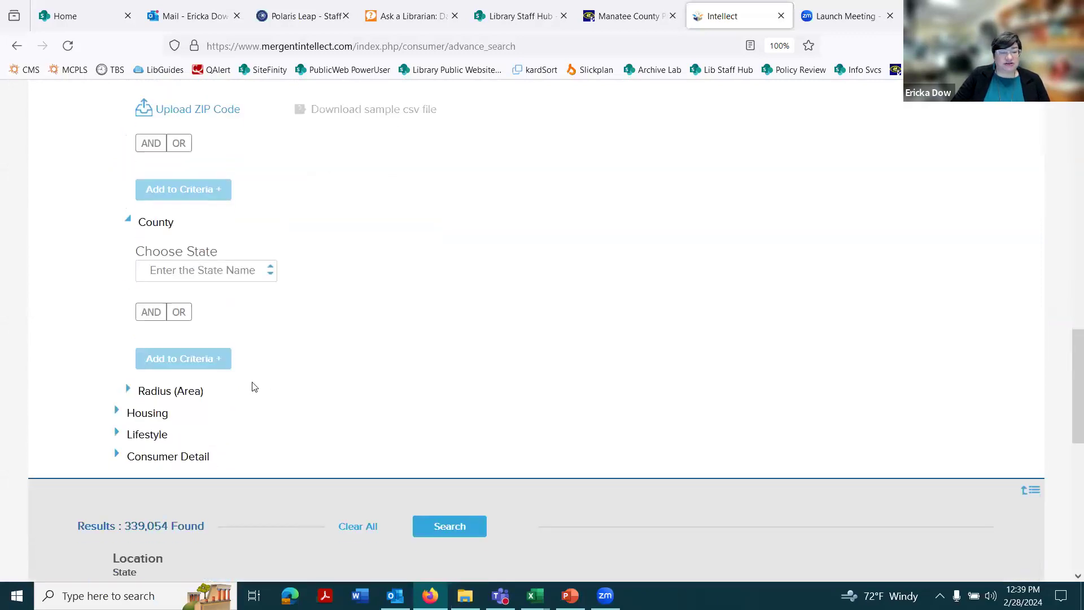
scroll(157, 339, "down", 1)
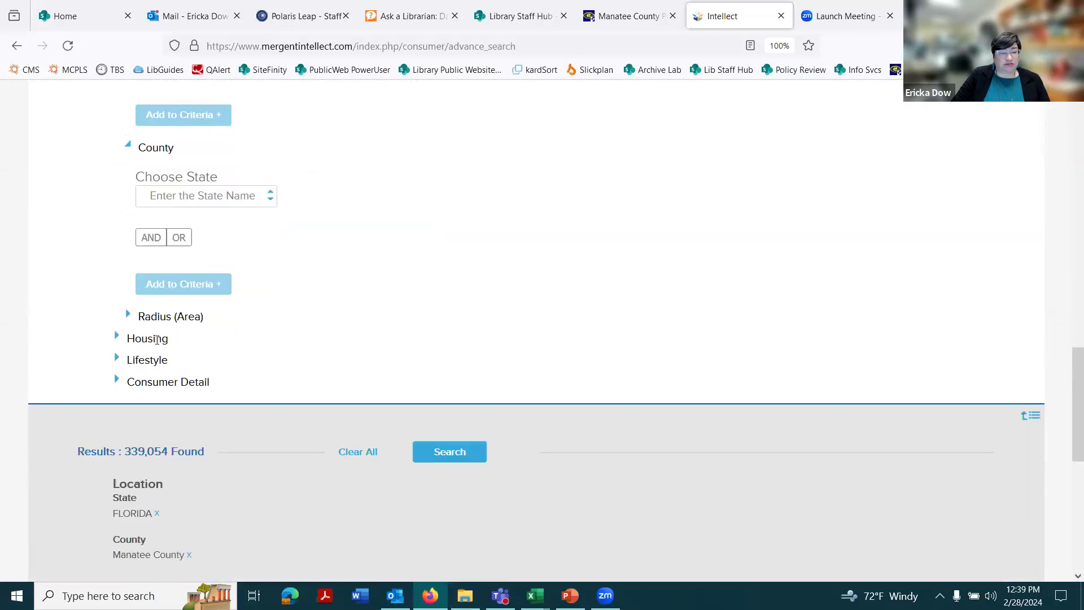
left_click(124, 339)
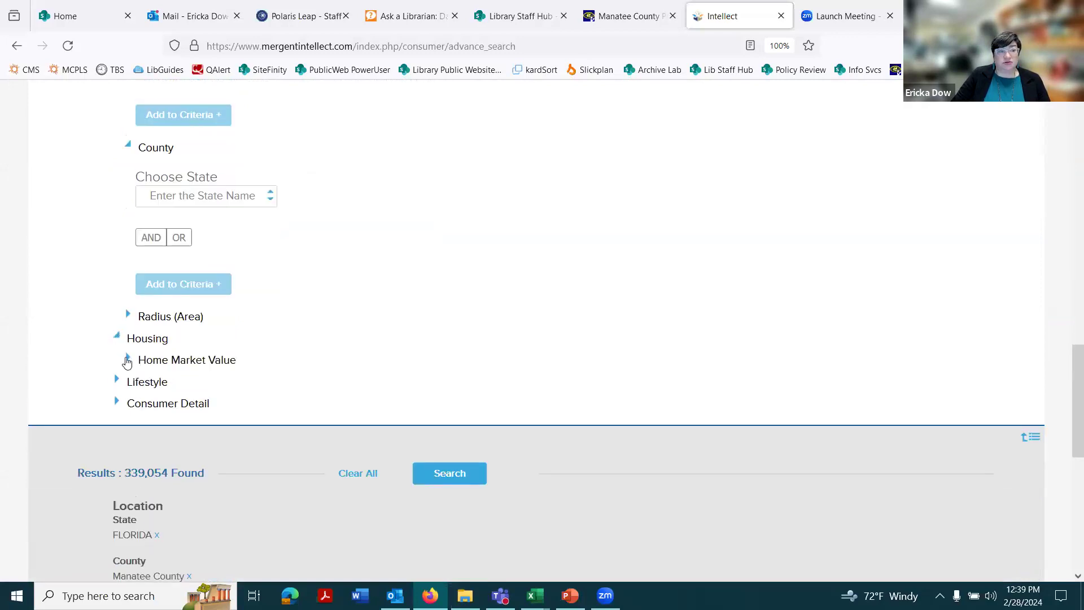
left_click(127, 361)
scroll(559, 372, "down", 1)
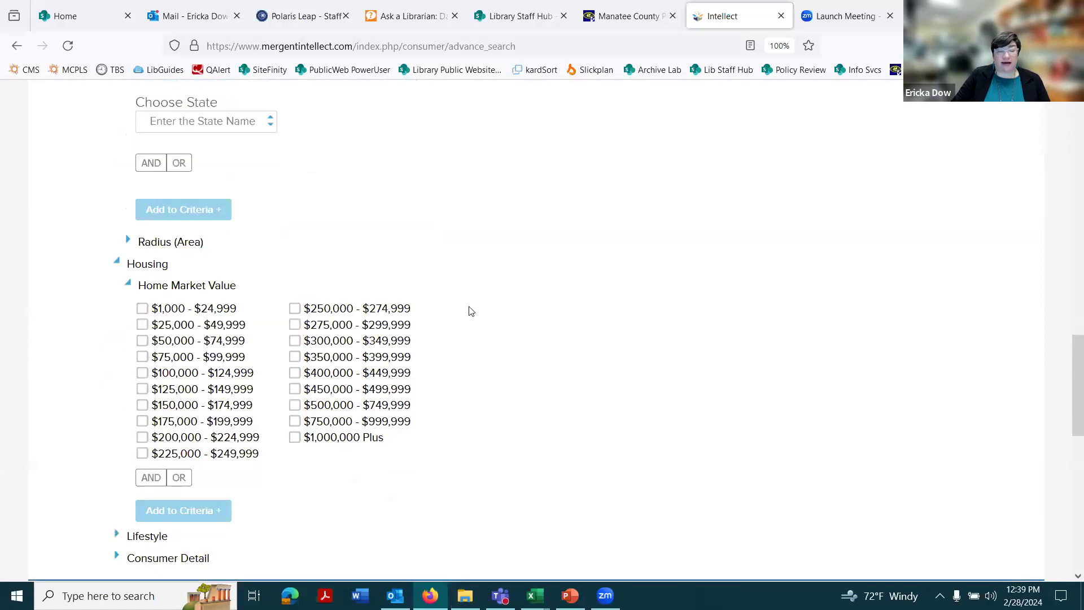
- Add the four home market value ranges from $400,000 to $999,999 to the search criteria, combined with AND
left_click(295, 388)
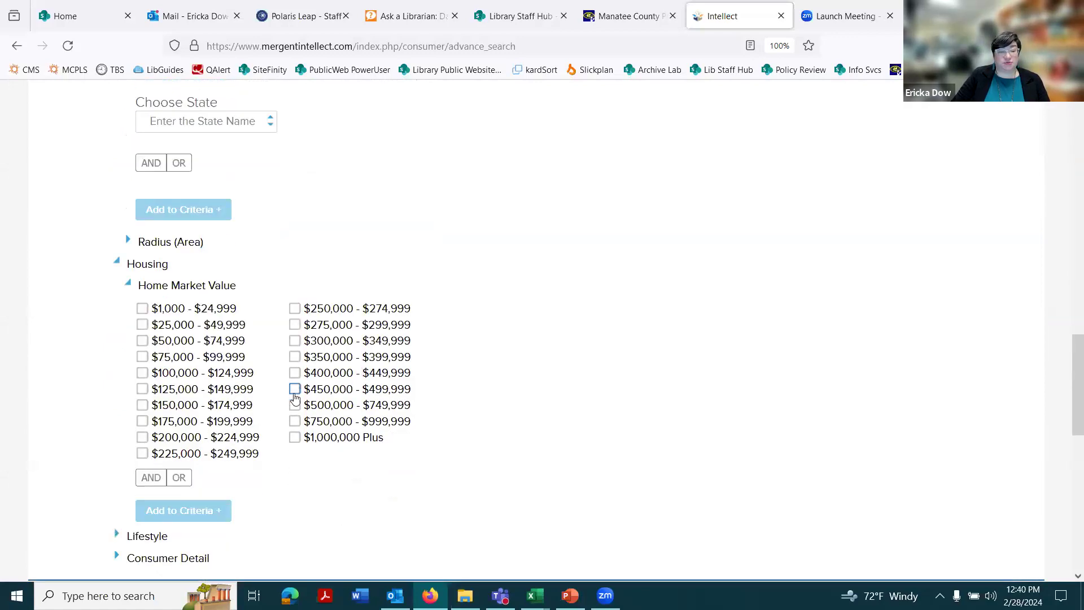
left_click(295, 405)
left_click(295, 422)
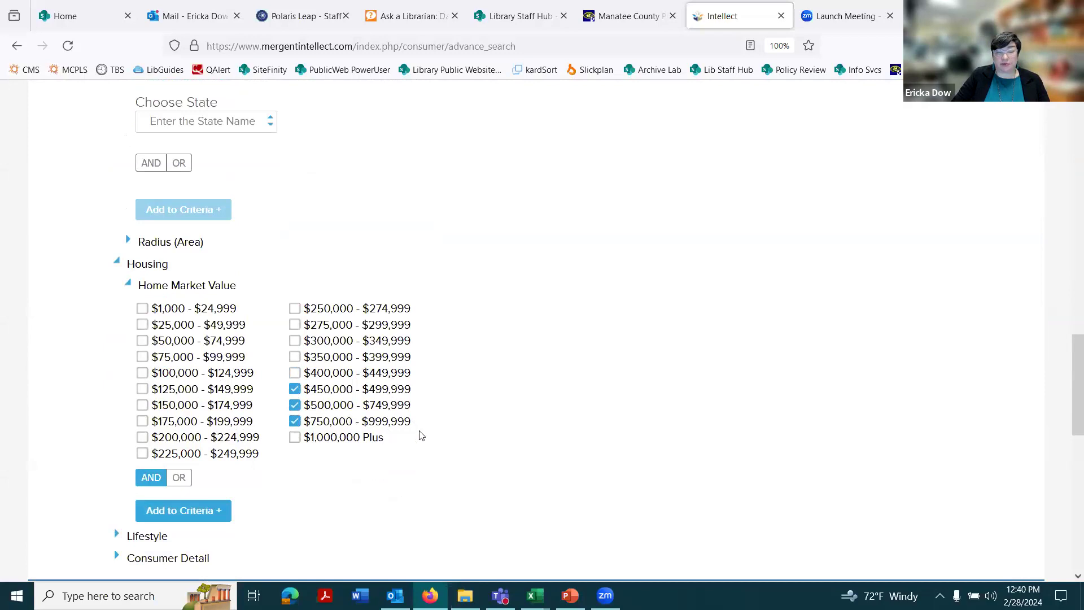
left_click(295, 373)
scroll(293, 507, "down", 2)
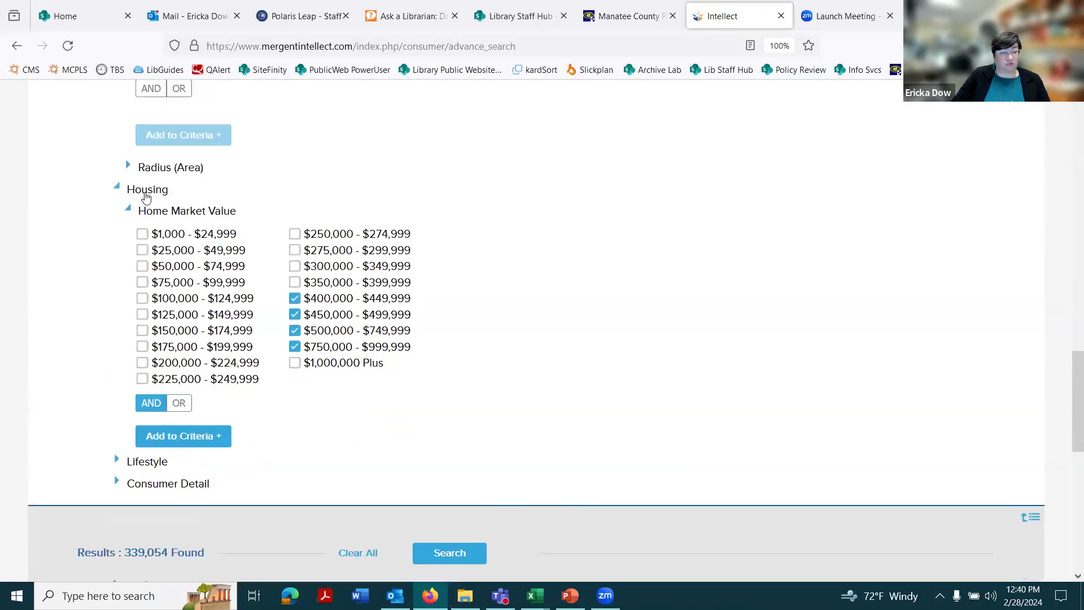
left_click(197, 438)
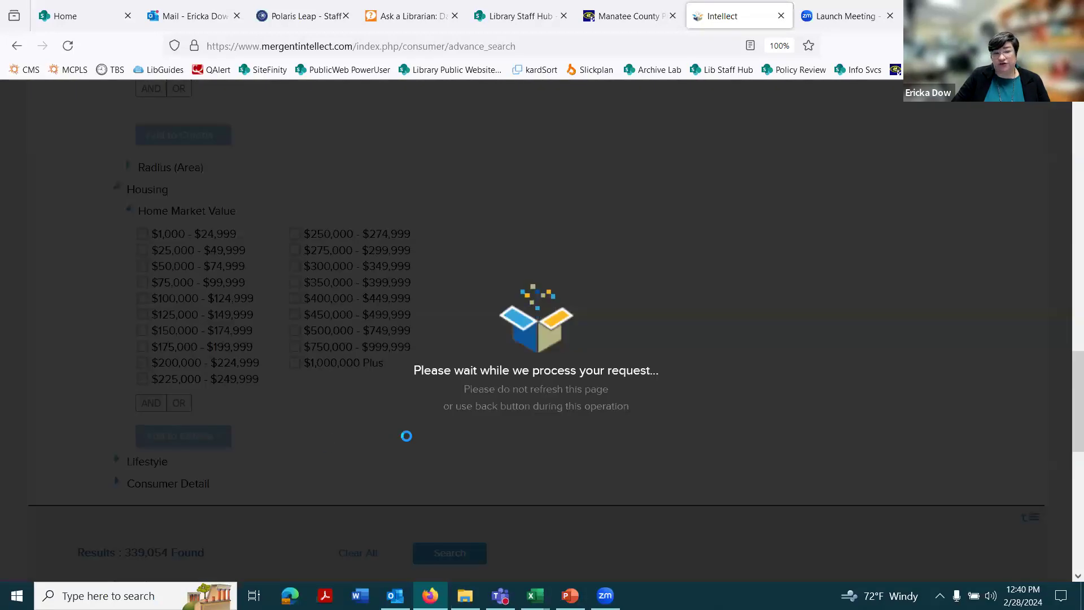
scroll(489, 357, "down", 3)
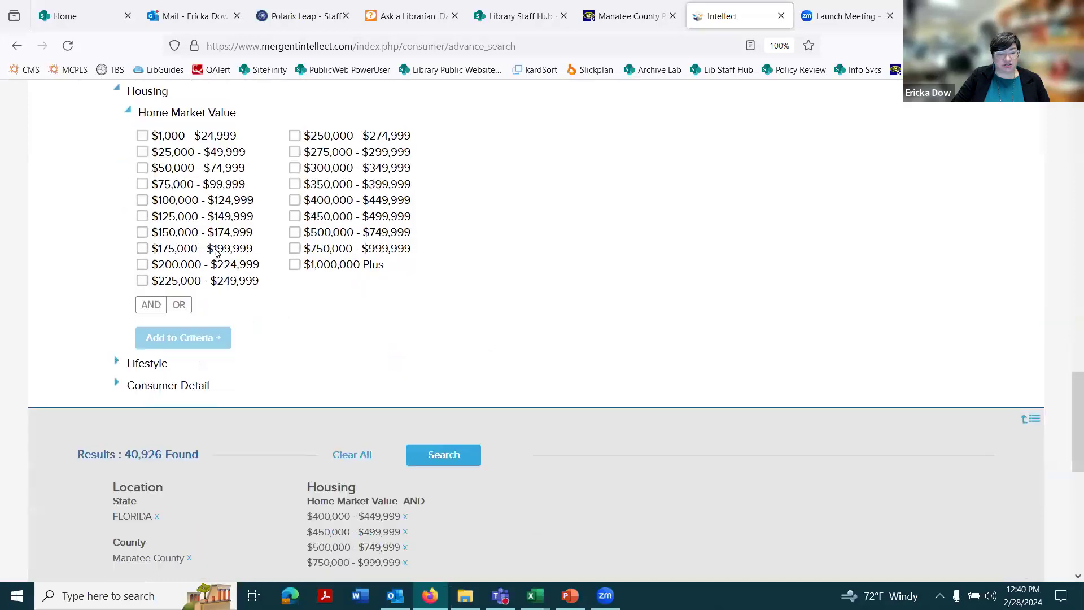
- Expand the Lifestyle group and examine its interest and ownership categories, from Price Club and Value Purchasing to Pickup Truck Owner
left_click(116, 312)
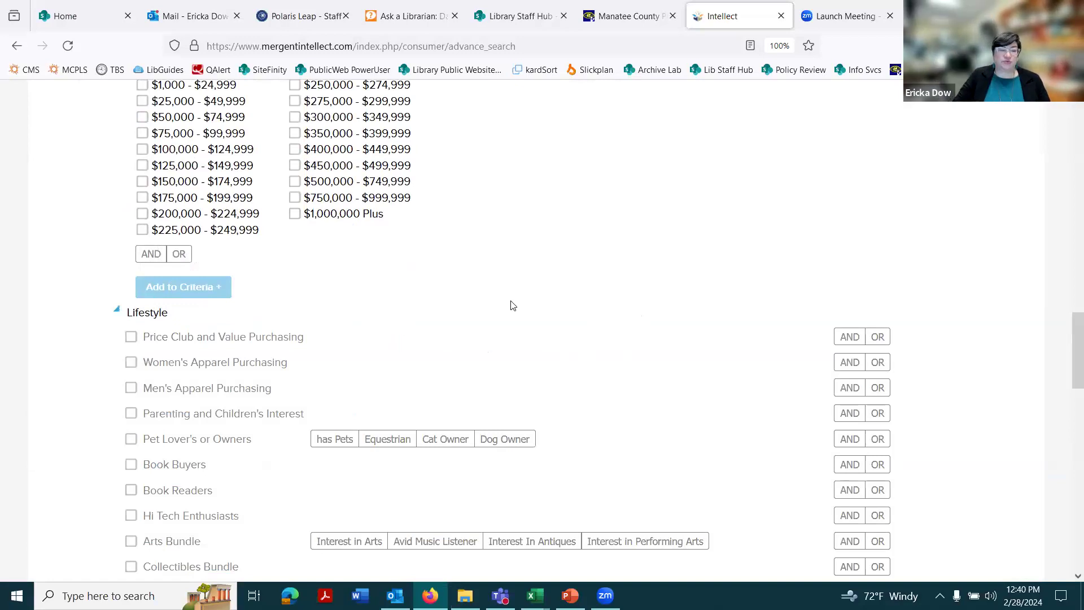
scroll(480, 305, "down", 1)
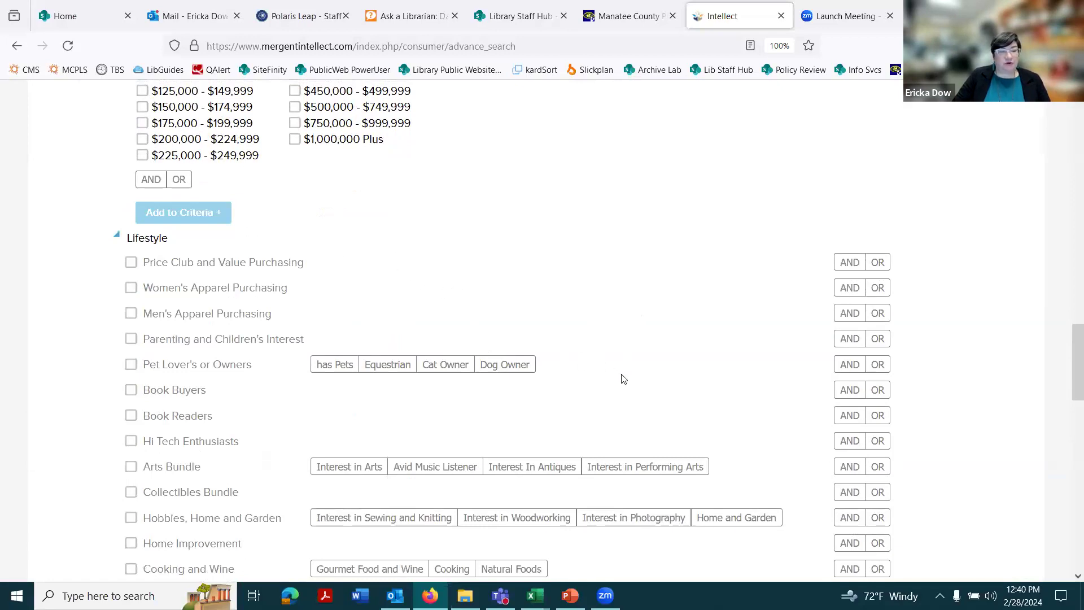
scroll(565, 339, "down", 1)
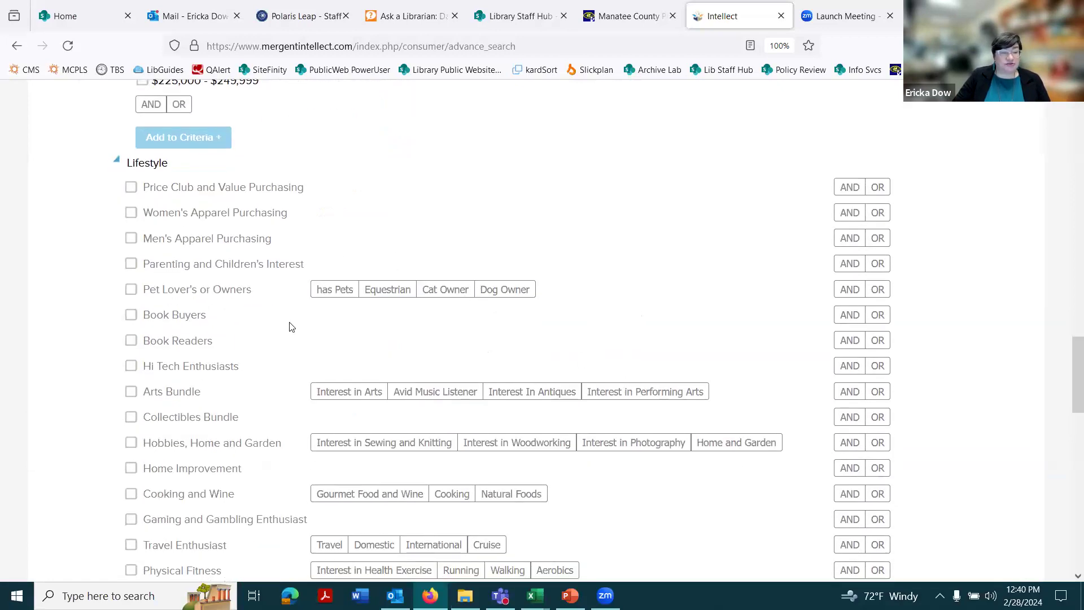
scroll(292, 324, "down", 1)
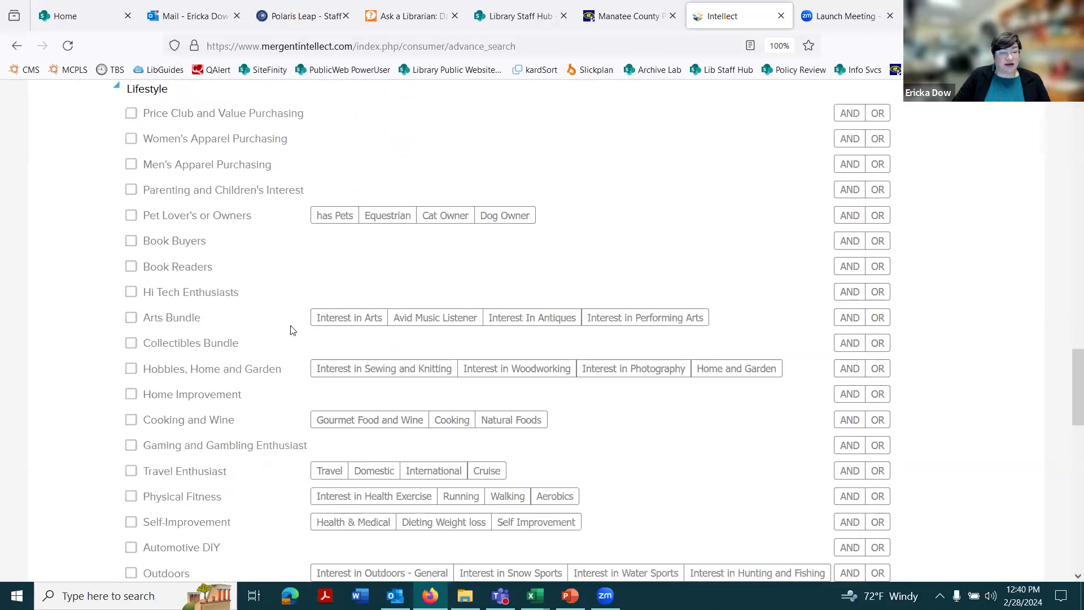
scroll(292, 334, "down", 1)
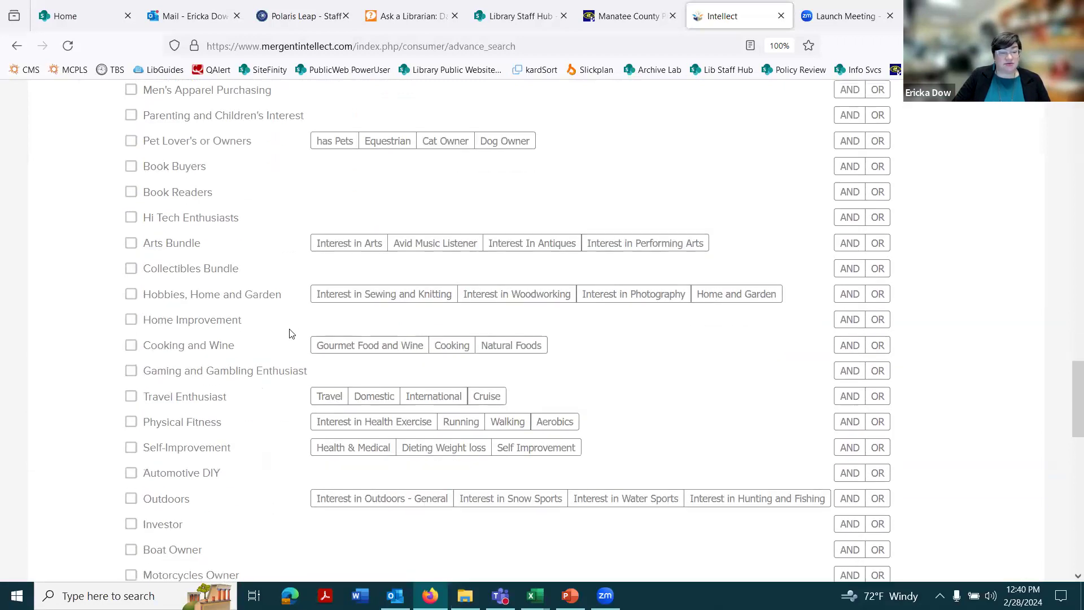
scroll(292, 333, "down", 1)
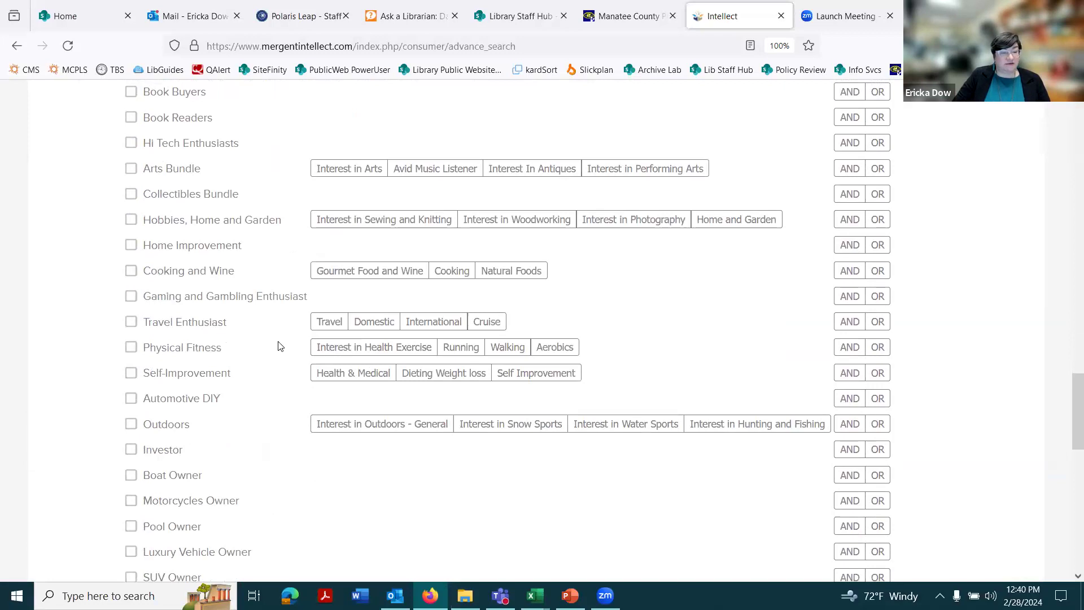
scroll(278, 346, "down", 1)
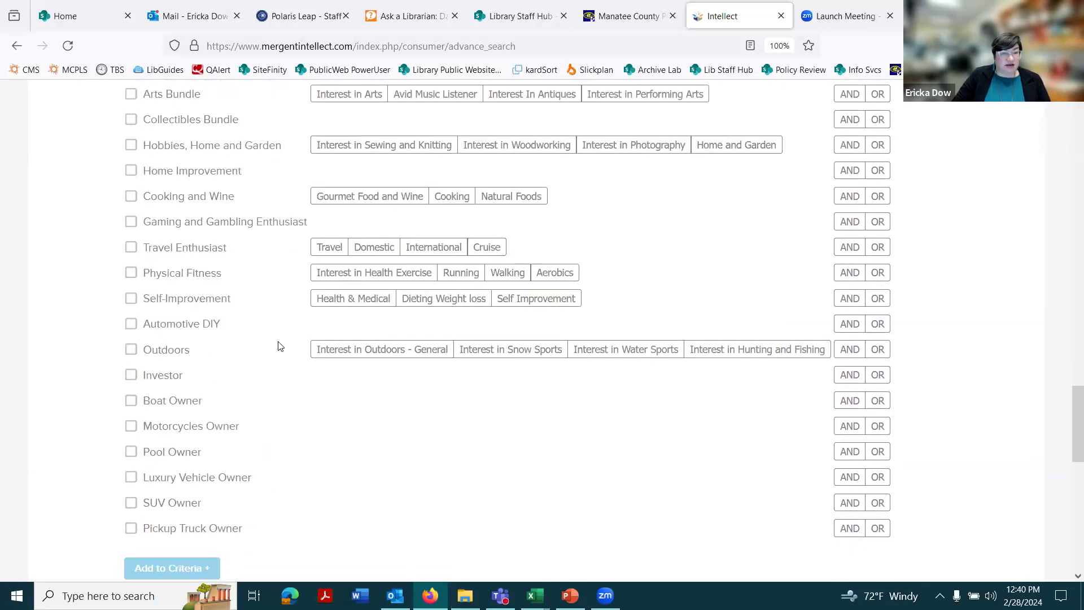
scroll(279, 347, "down", 1)
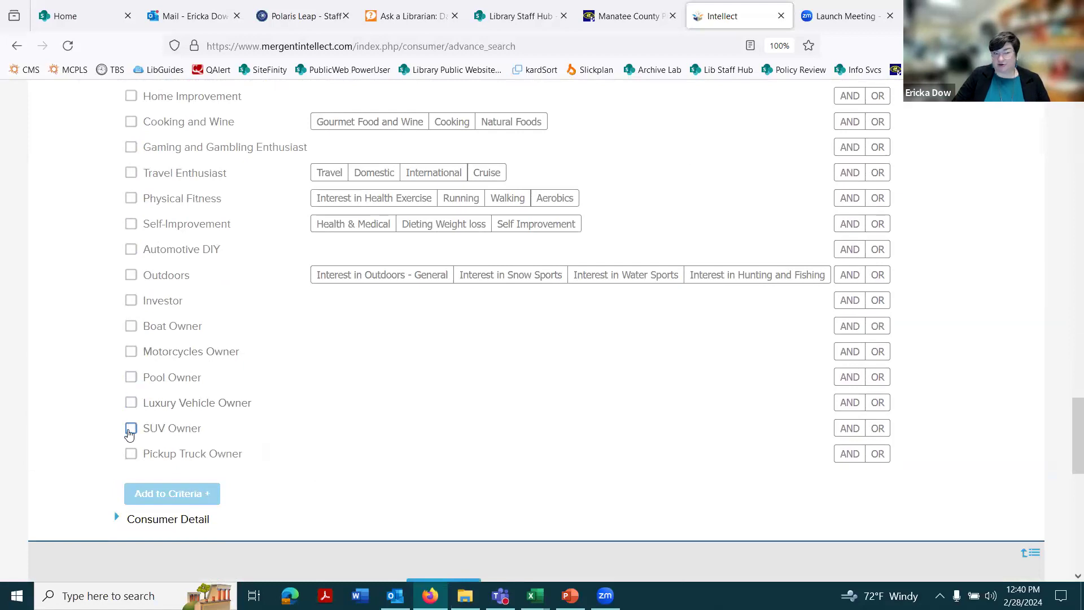
scroll(258, 446, "up", 2)
scroll(262, 415, "up", 1)
scroll(271, 294, "up", 1)
scroll(276, 276, "up", 1)
scroll(274, 232, "down", 2)
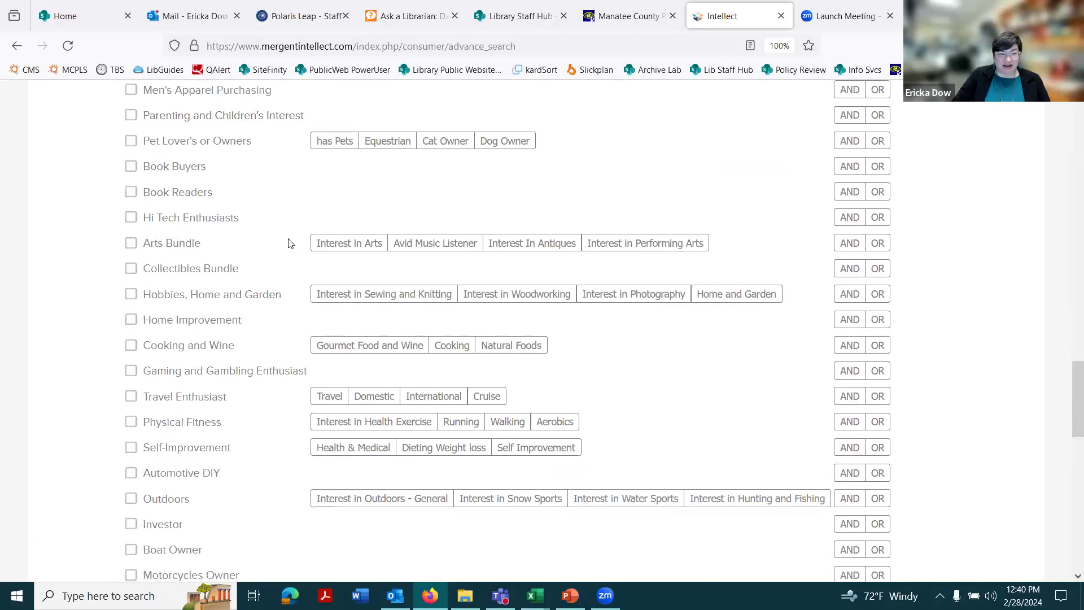
scroll(289, 243, "down", 1)
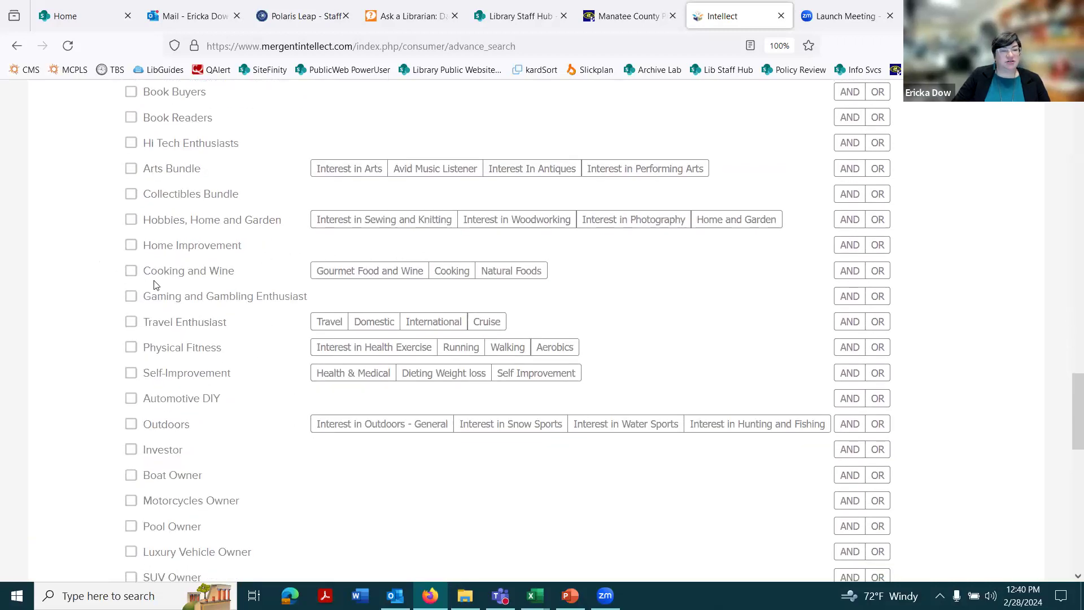
- Add the Cooking and Wine lifestyle, including Gourmet Food and Wine, Cooking and Natural Foods, to the search criteria with AND
left_click(130, 272)
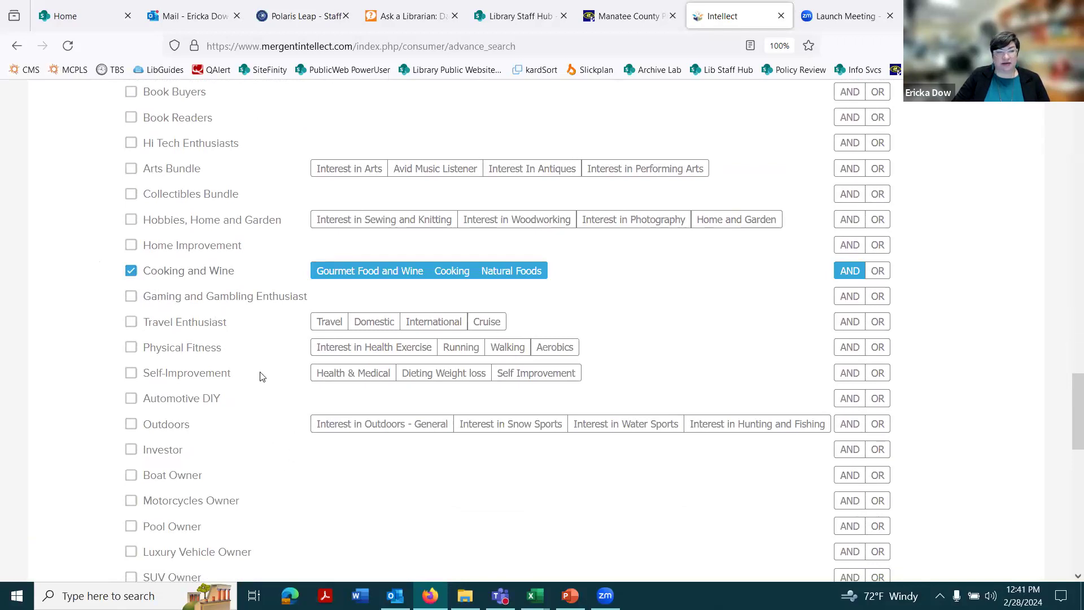
scroll(260, 395, "down", 1)
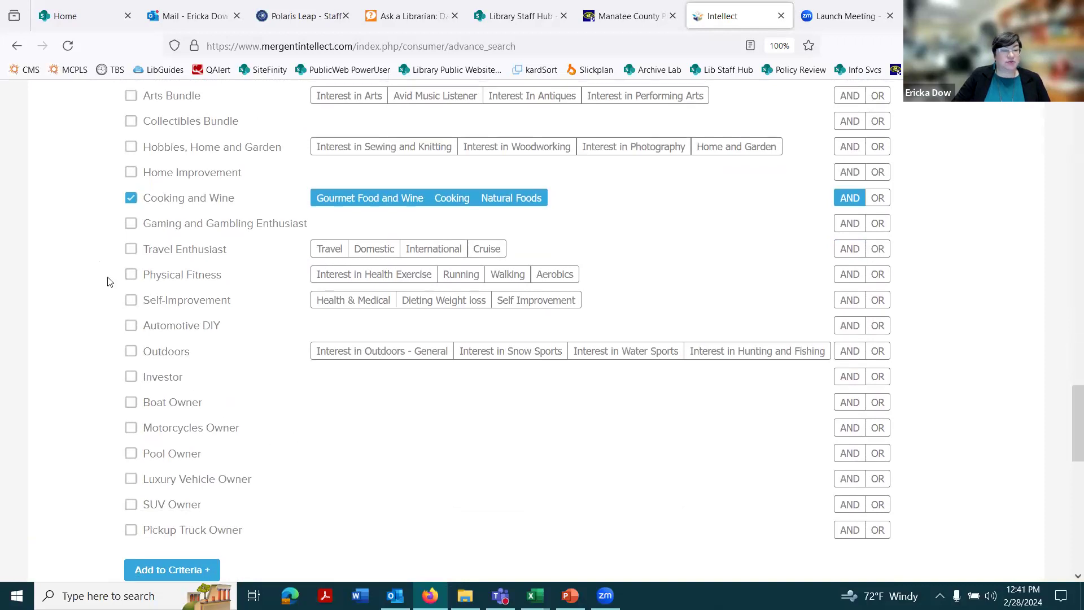
scroll(192, 367, "up", 2)
scroll(260, 389, "down", 2)
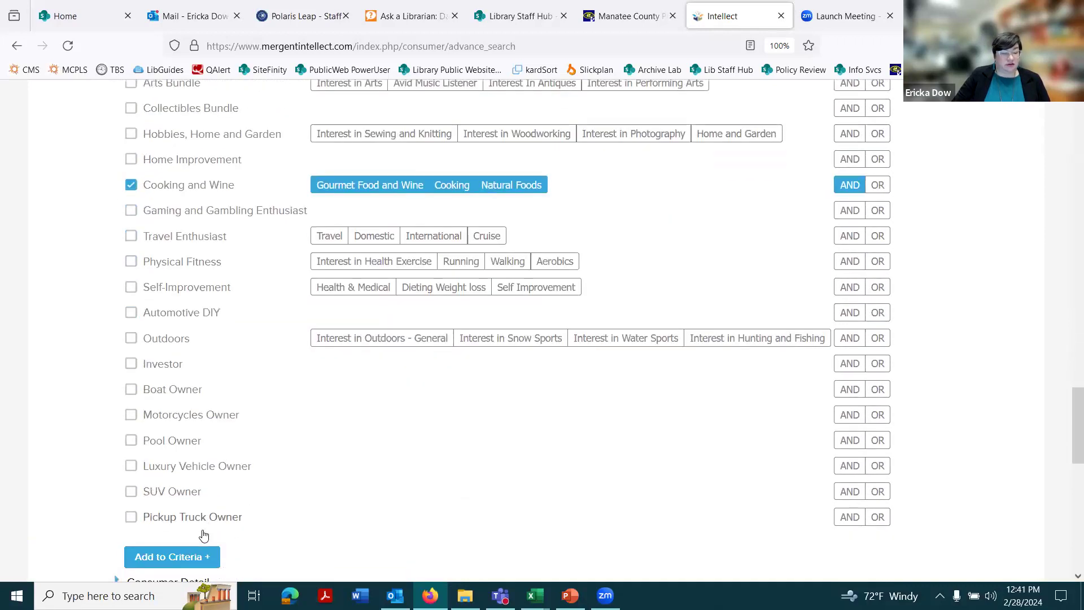
scroll(204, 535, "down", 1)
left_click(186, 494)
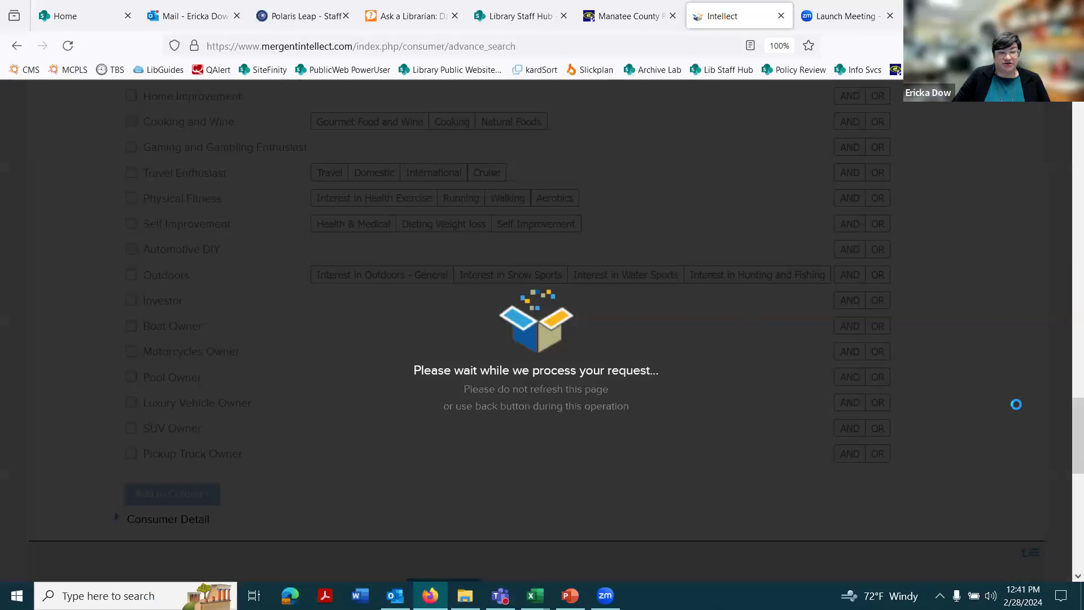
scroll(515, 317, "down", 3)
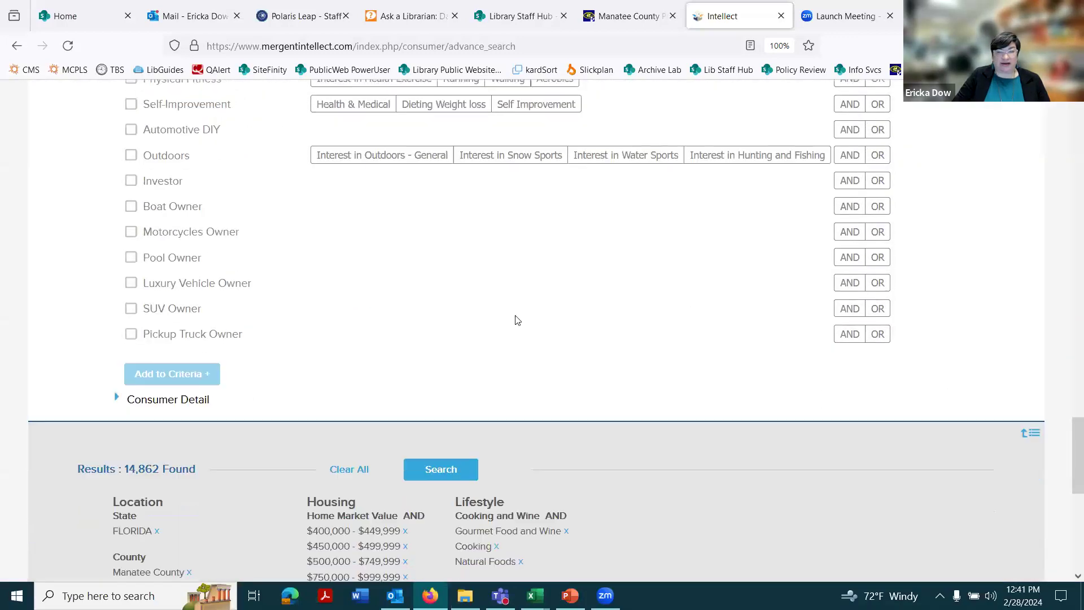
- Expand Consumer Detail and its Age Ranges, and review the demographic filters such as Gender, Home Owner, Marital Status and Education
left_click(117, 372)
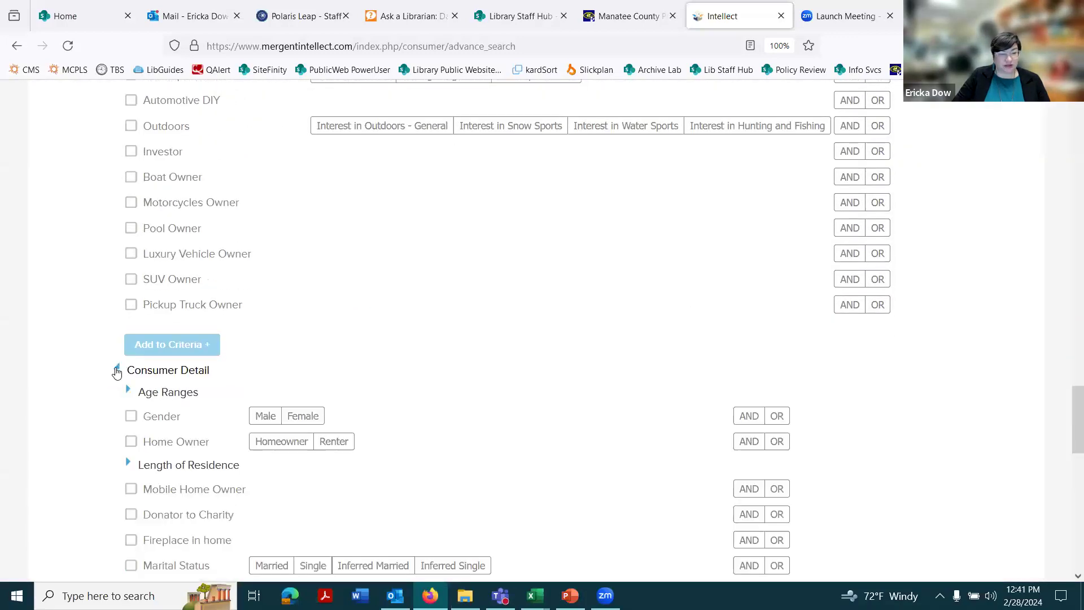
scroll(155, 396, "down", 2)
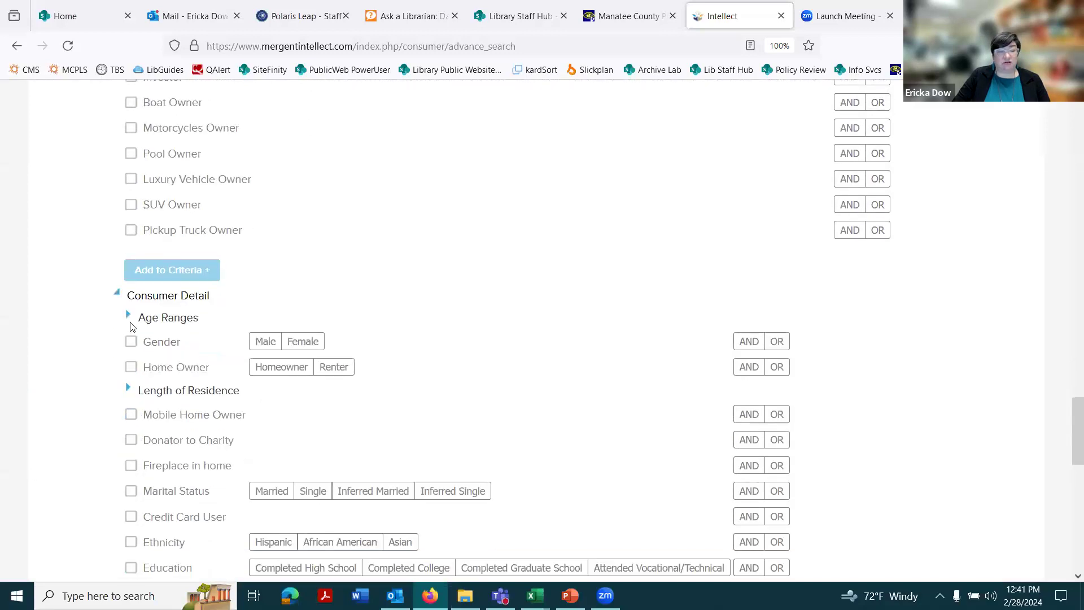
left_click(129, 315)
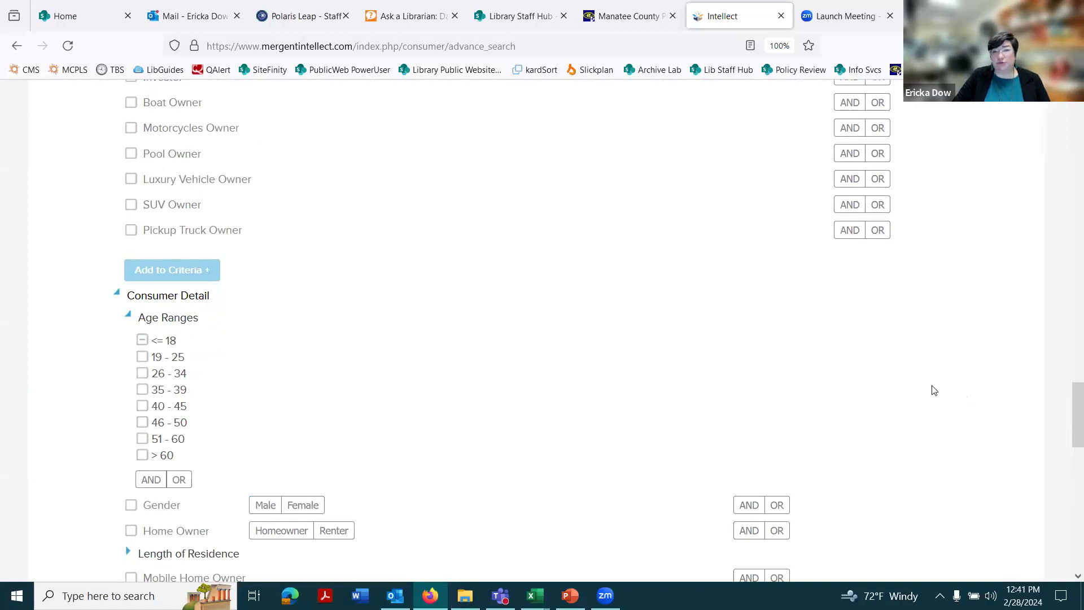
scroll(934, 389, "down", 2)
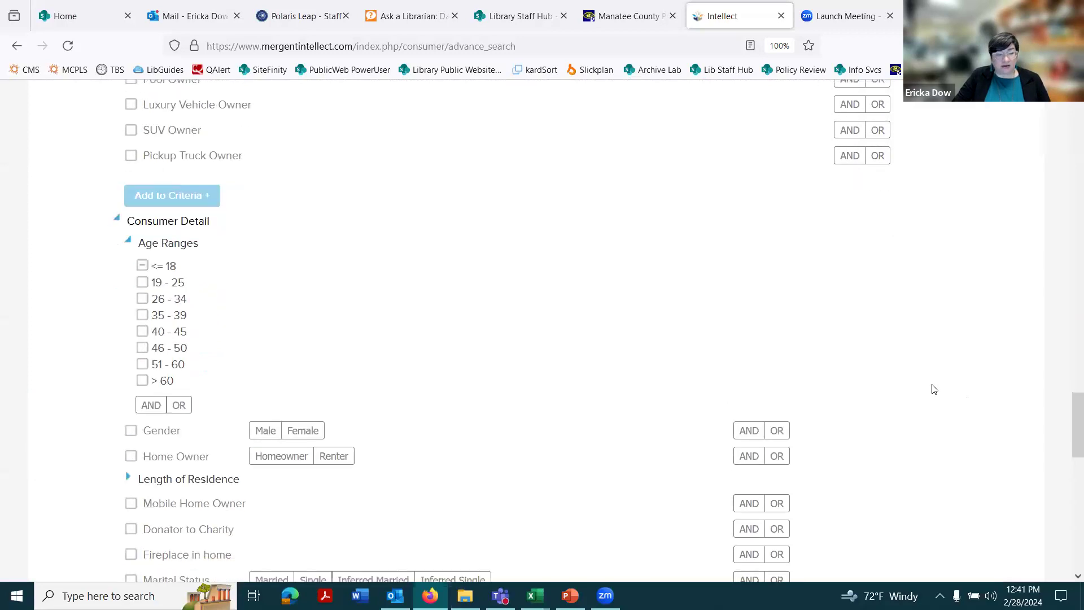
scroll(935, 390, "down", 4)
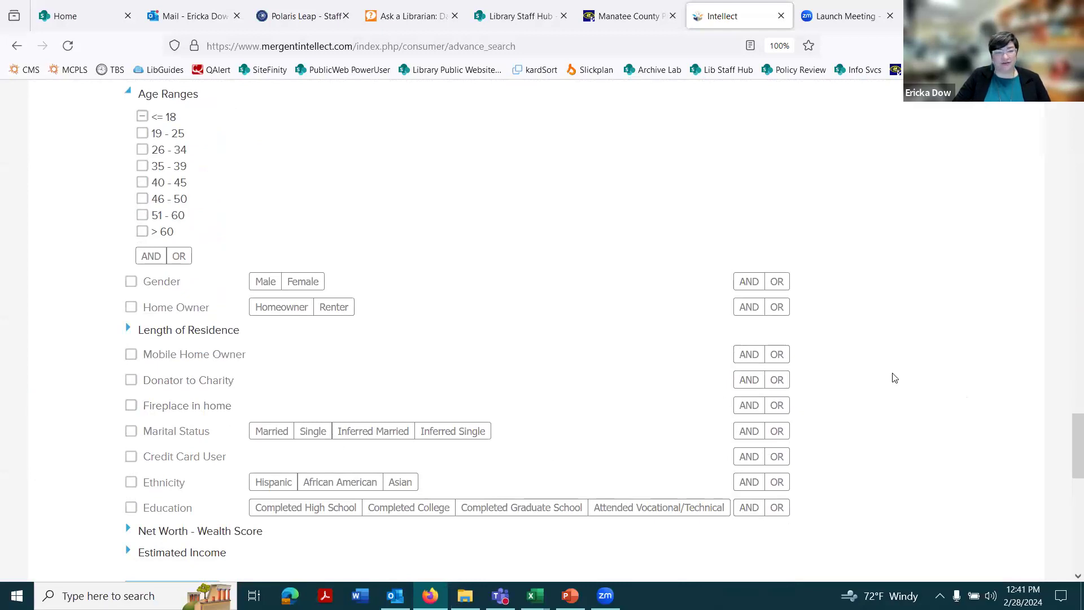
scroll(828, 349, "down", 2)
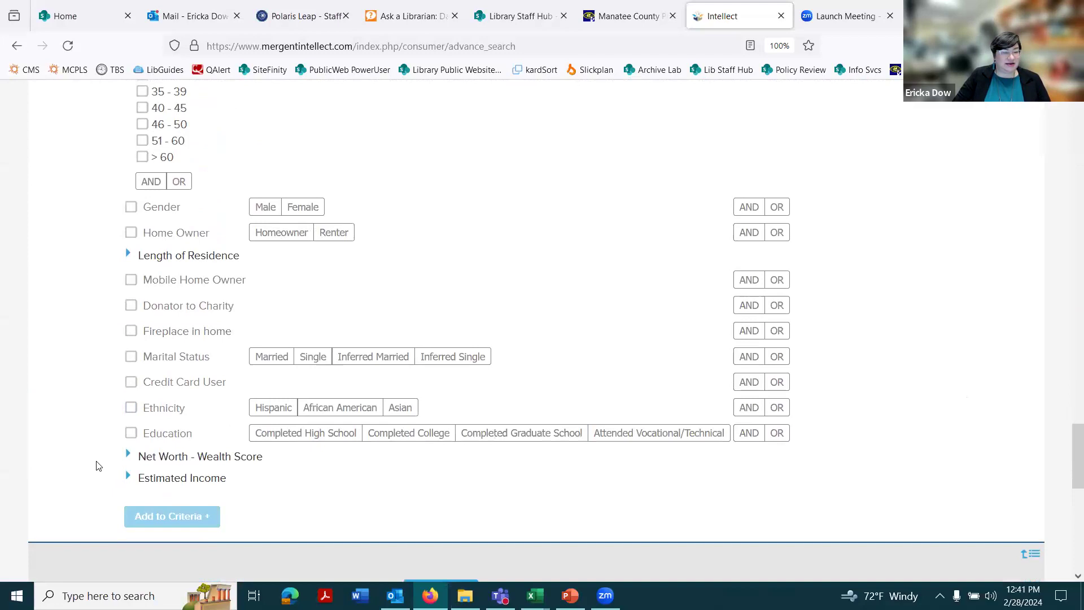
- Expand Net Worth - Wealth Score and Estimated Income to view their ranges, and look back over the Consumer Detail filters
left_click(128, 456)
scroll(186, 435, "down", 3)
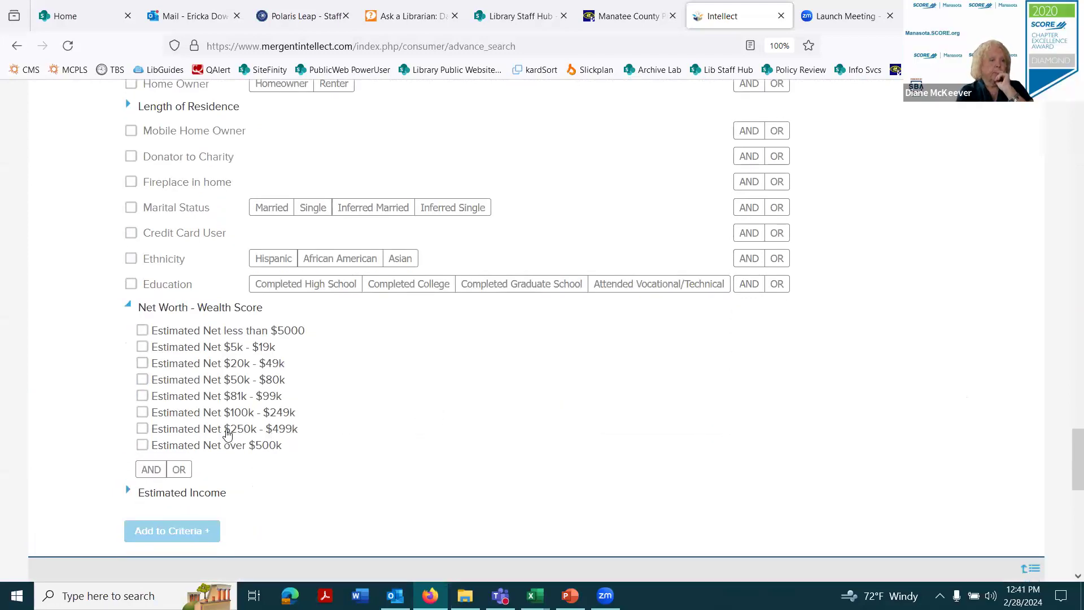
scroll(169, 429, "down", 2)
left_click(128, 418)
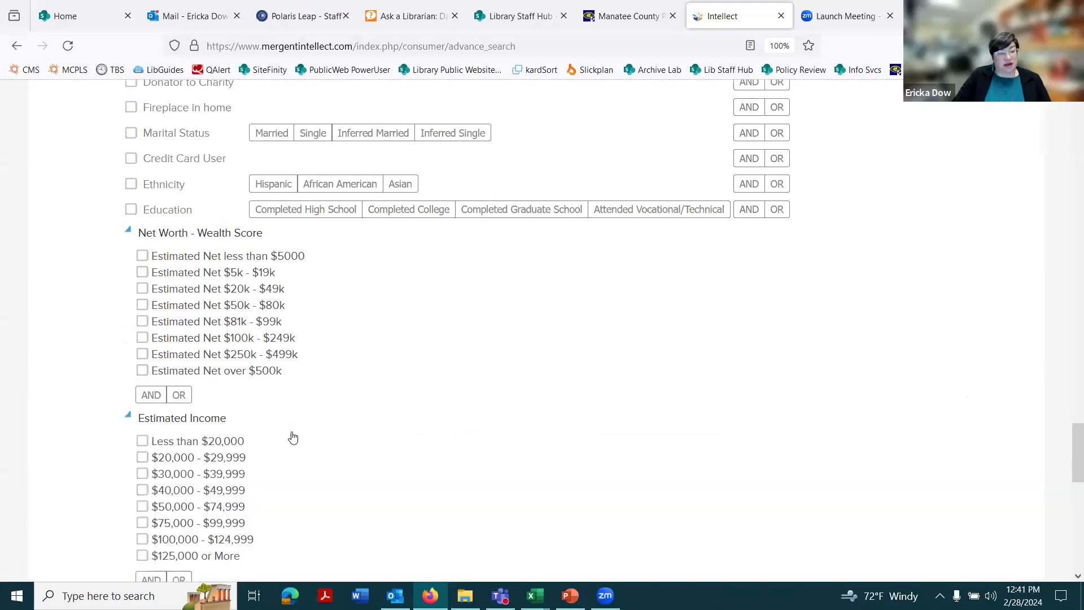
scroll(254, 384, "down", 2)
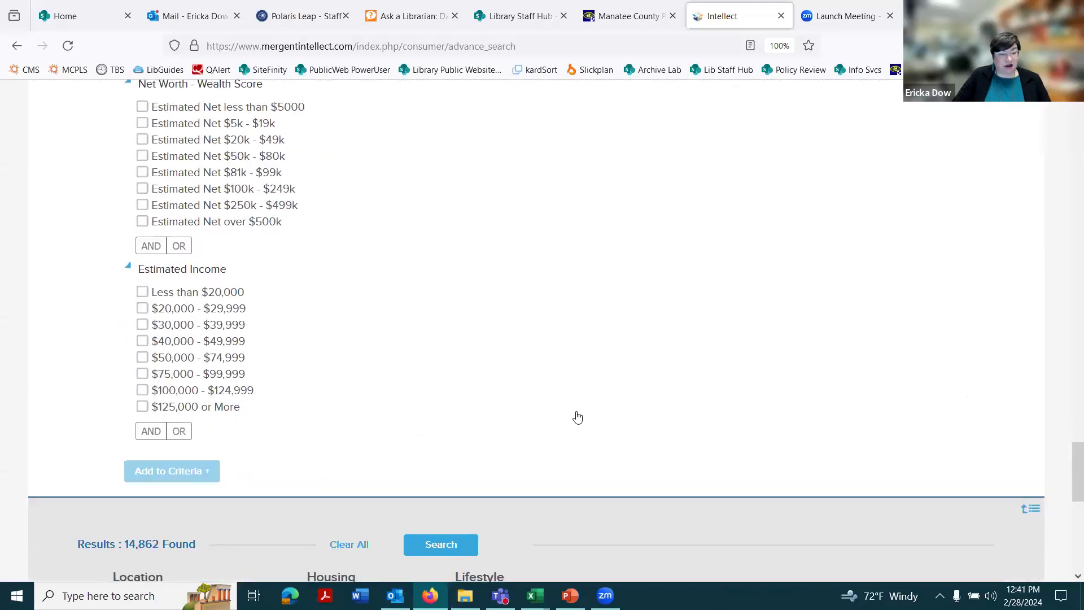
scroll(577, 419, "up", 3)
scroll(576, 418, "up", 3)
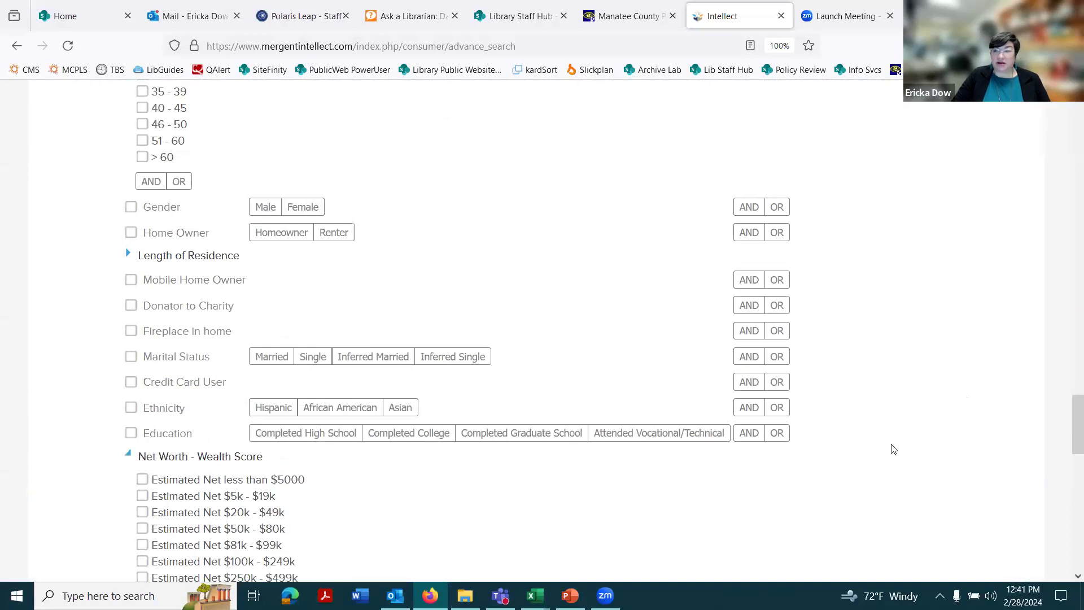
scroll(873, 432, "up", 5)
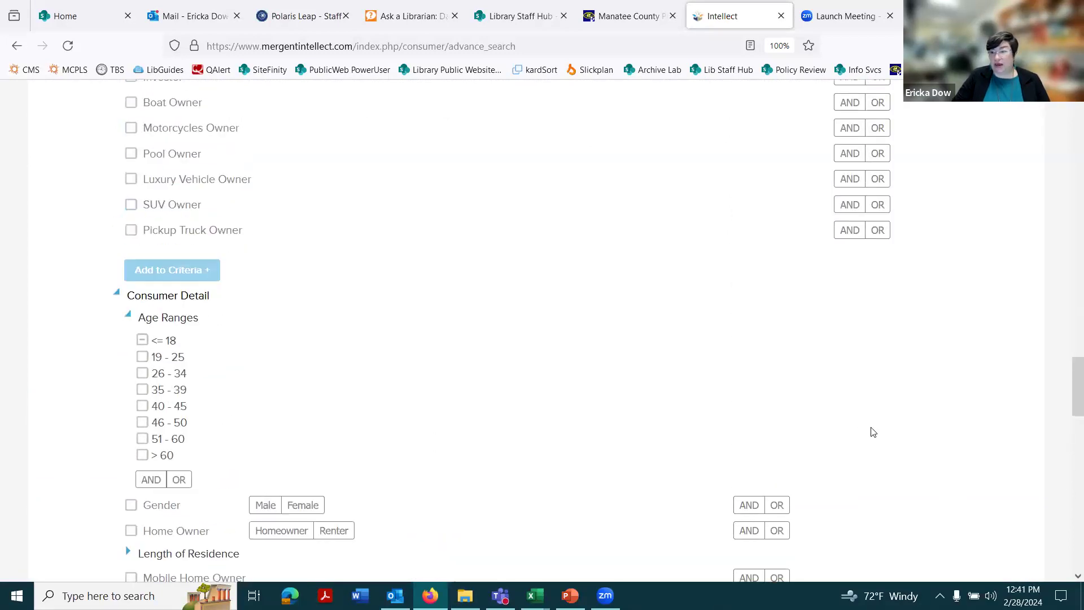
- Check the result count beside the Location, Housing and Lifestyle criteria, and run the search
scroll(873, 432, "down", 15)
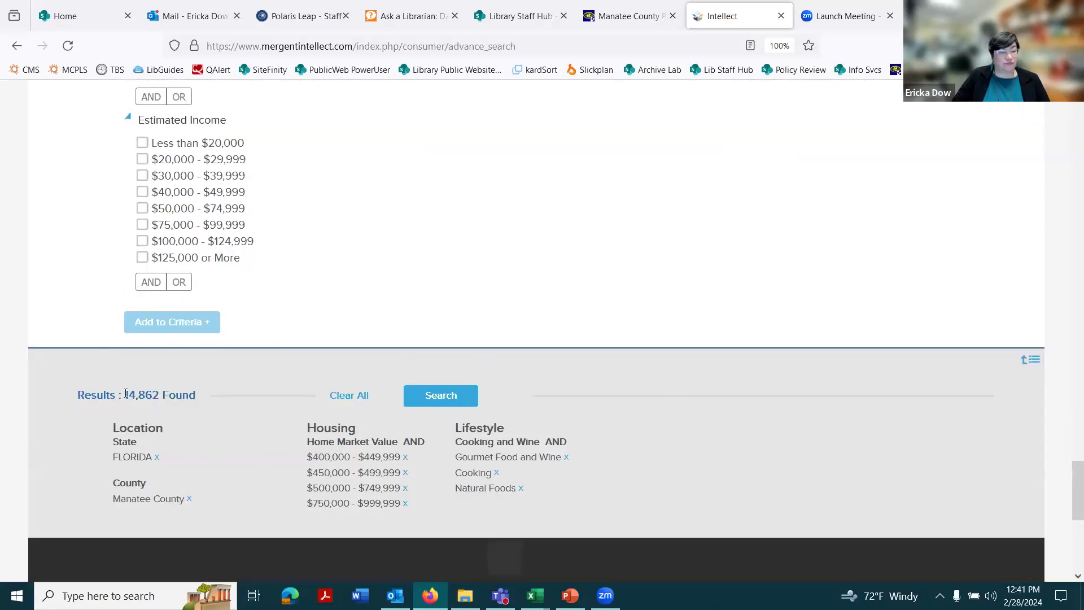
left_click_drag(126, 395, 159, 395)
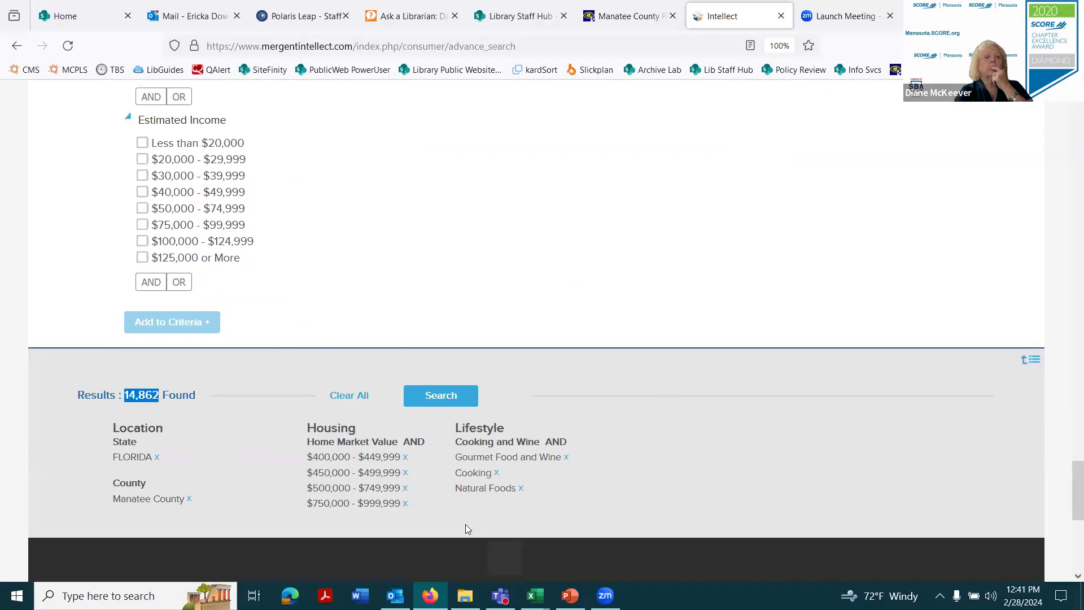
left_click(605, 438)
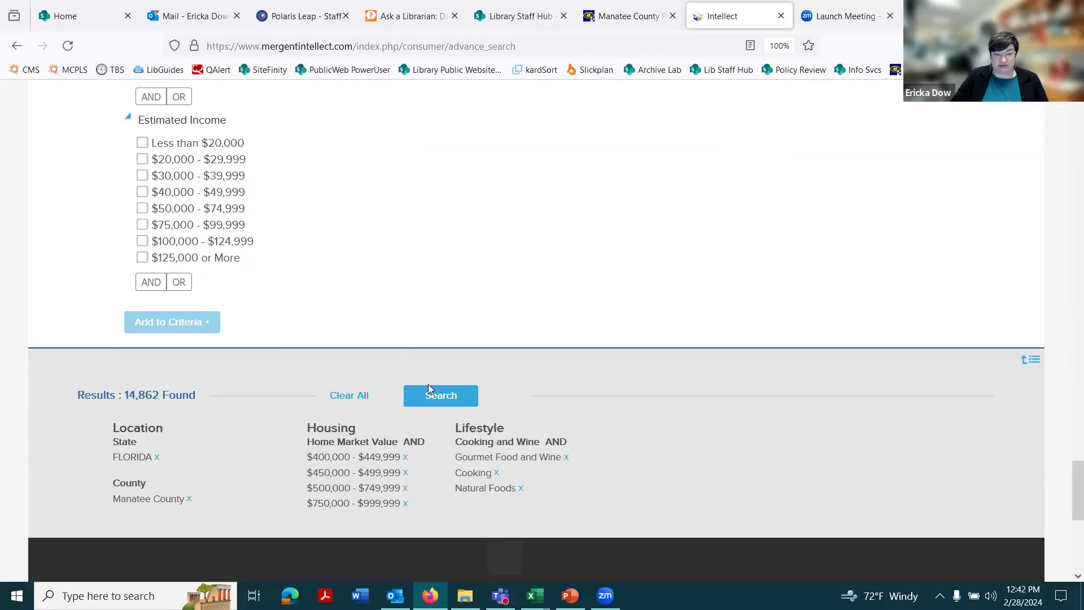
left_click(459, 395)
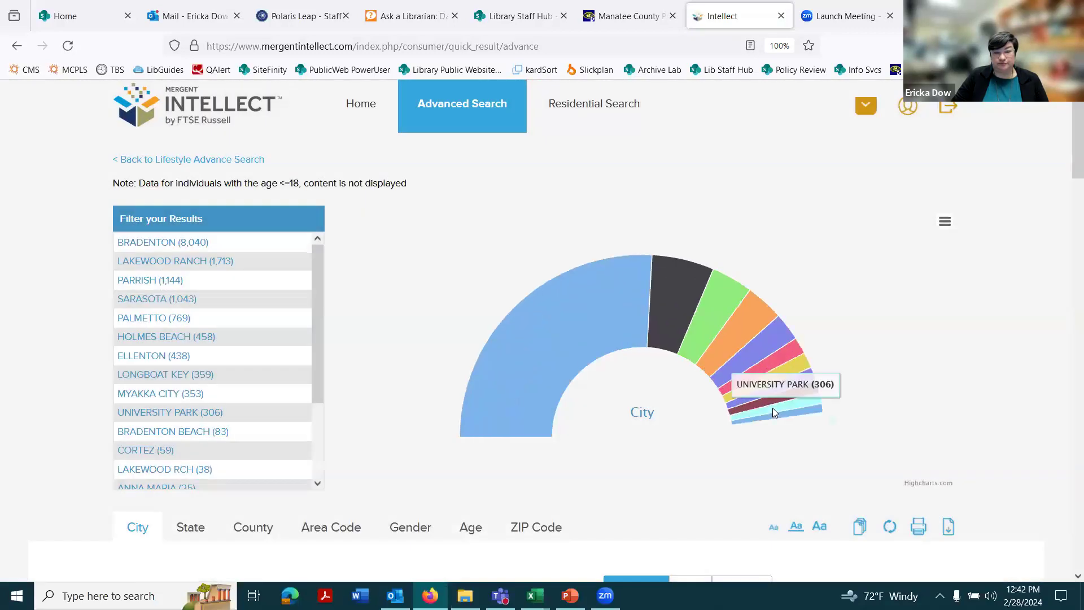
- Look over the city breakdown and the consumer records, and open the first Lakewood Ranch consumer's details
scroll(994, 435, "down", 4)
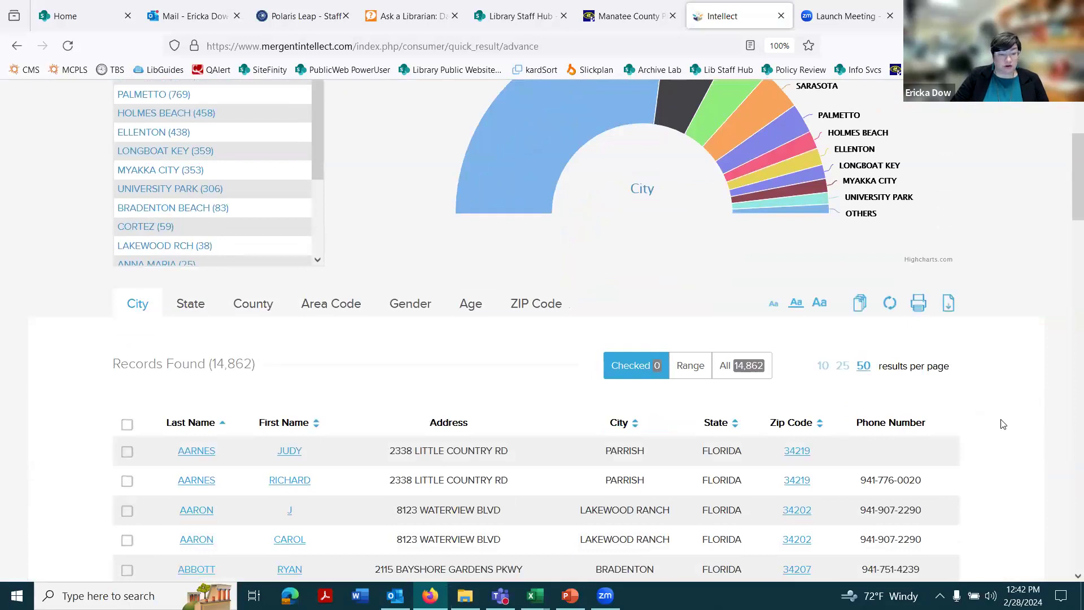
scroll(1003, 424, "down", 1)
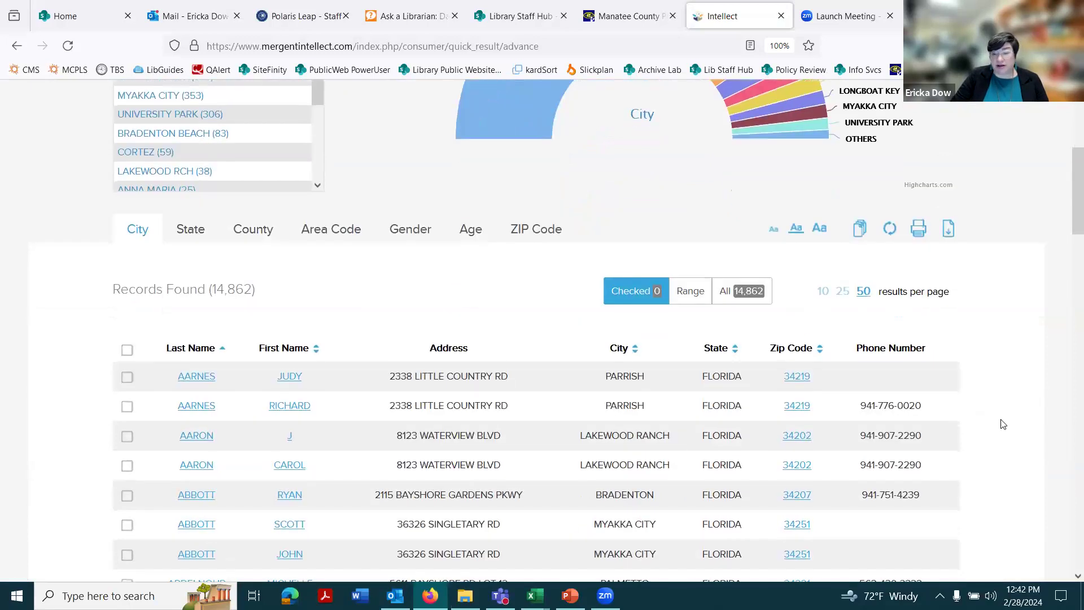
scroll(991, 406, "down", 1)
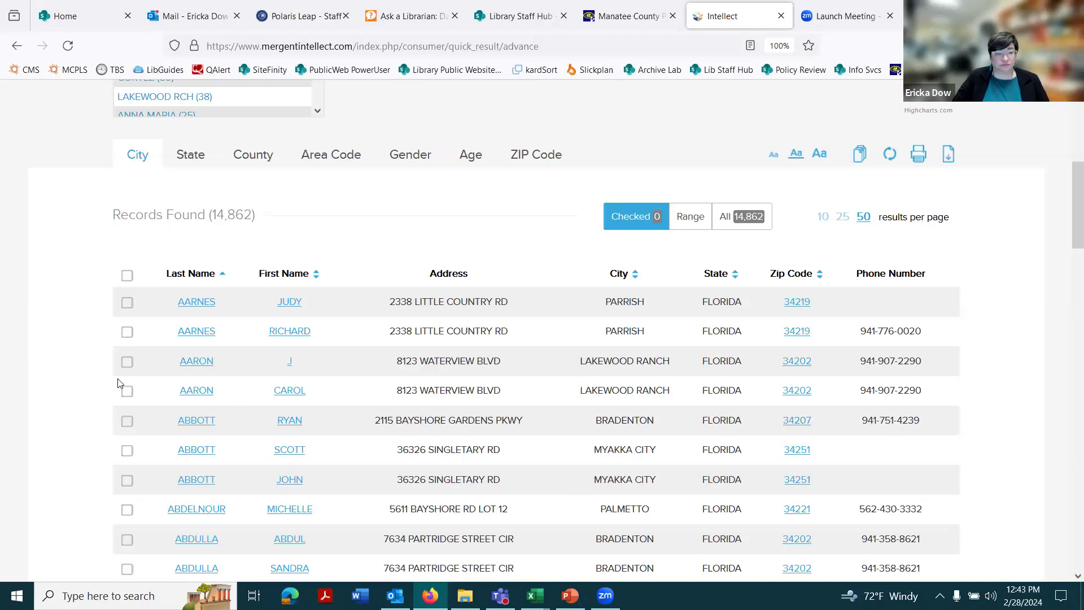
scroll(119, 384, "down", 3)
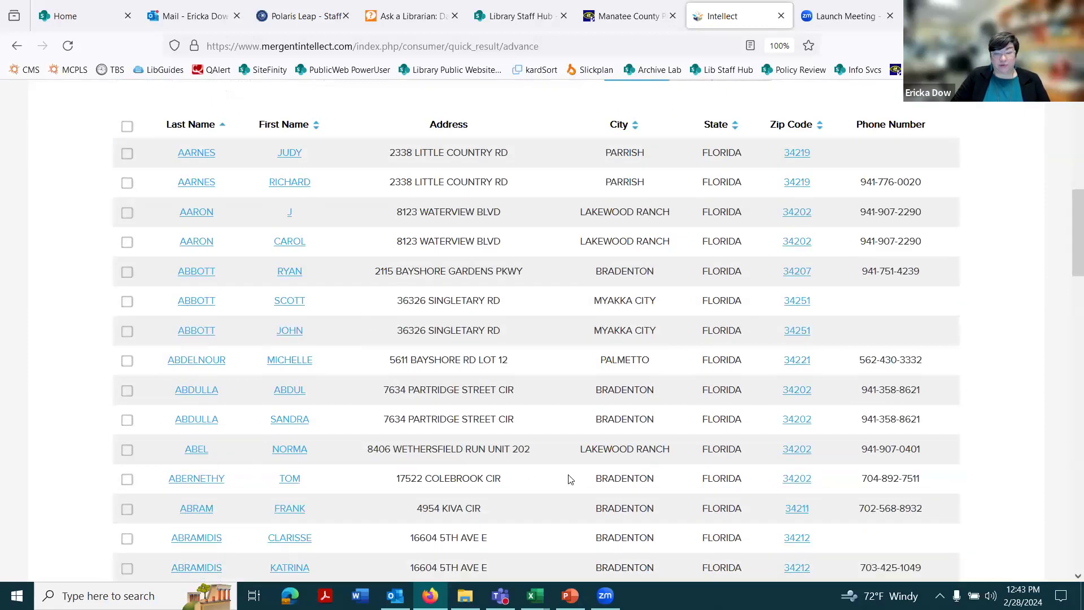
scroll(570, 479, "up", 2)
left_click(201, 289)
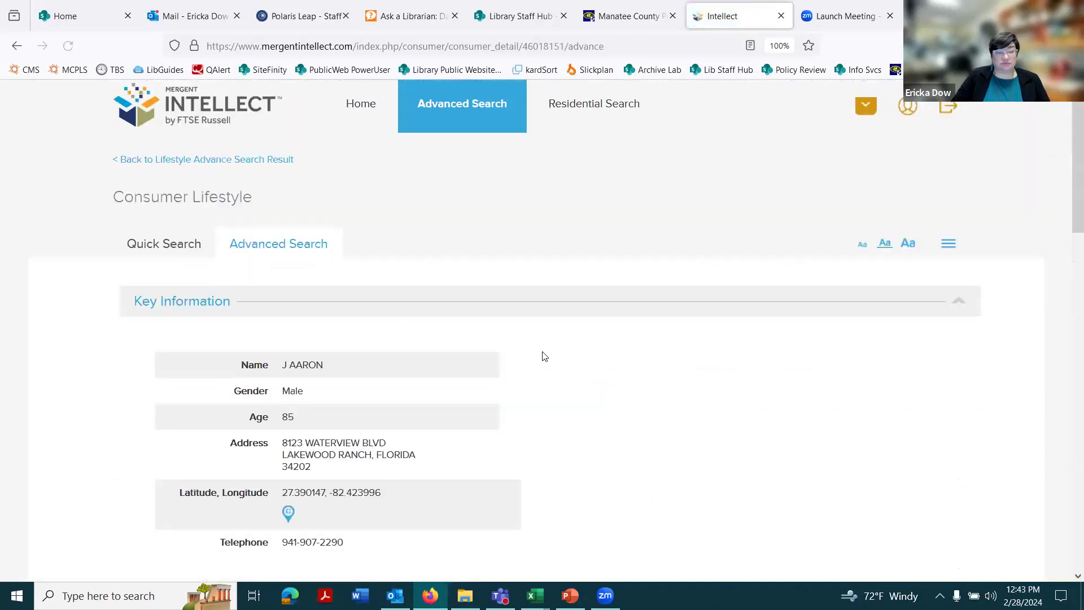
- Review the consumer's Key Information and Household Demographic Data, highlighting the Education value
scroll(603, 395, "down", 5)
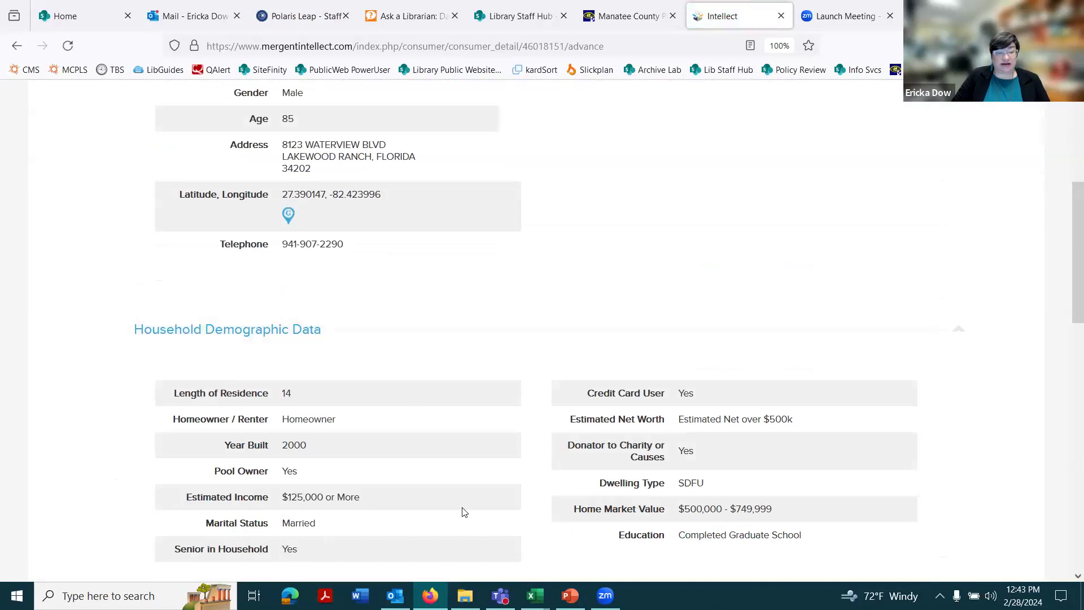
scroll(371, 537, "down", 1)
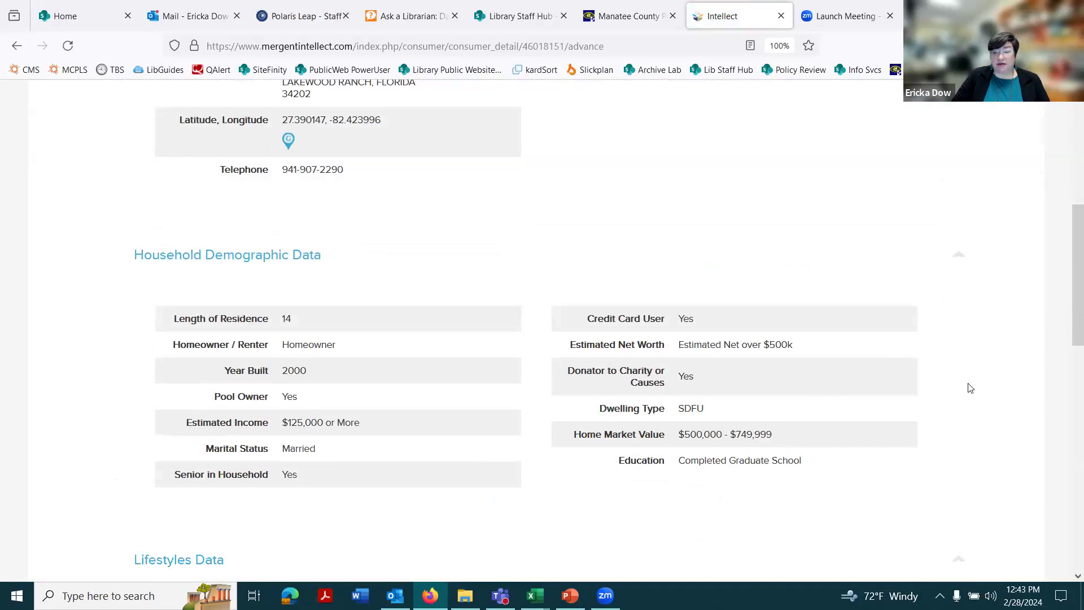
scroll(968, 386, "down", 1)
left_click_drag(678, 387, 819, 388)
scroll(957, 400, "down", 3)
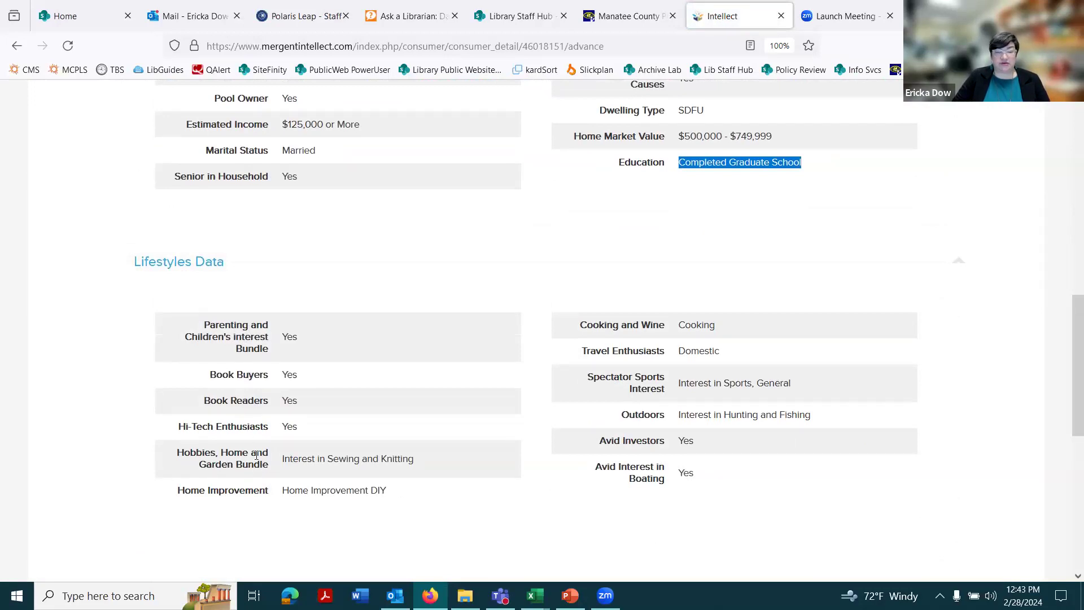
- Examine the Lifestyles Data, highlighting the hobby interest in Hobbies, Home and Garden Bundle and the Outdoors interest
left_click_drag(329, 460, 419, 468)
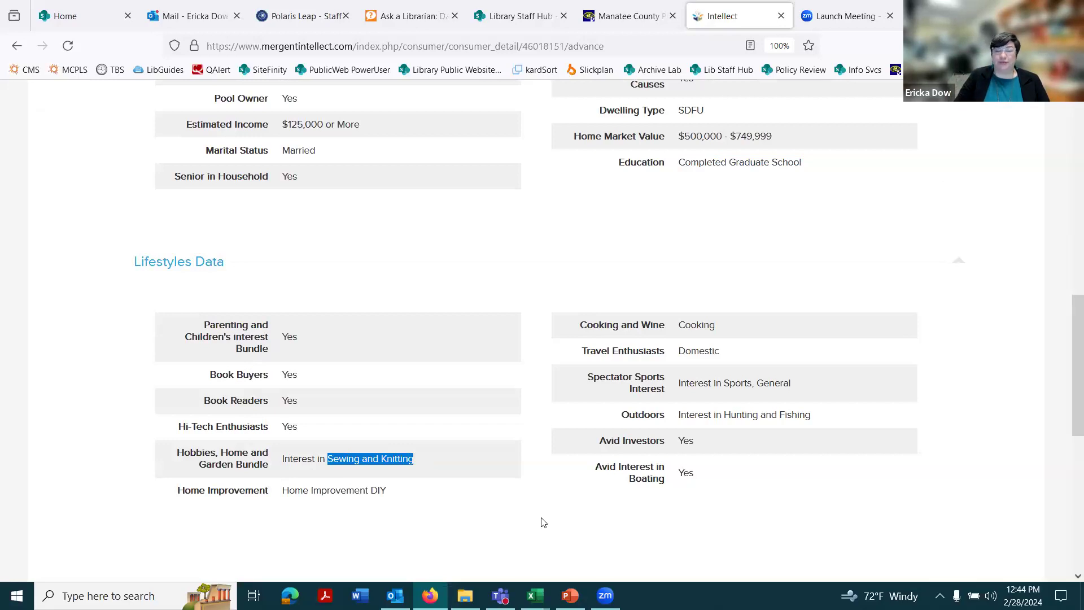
left_click(946, 378)
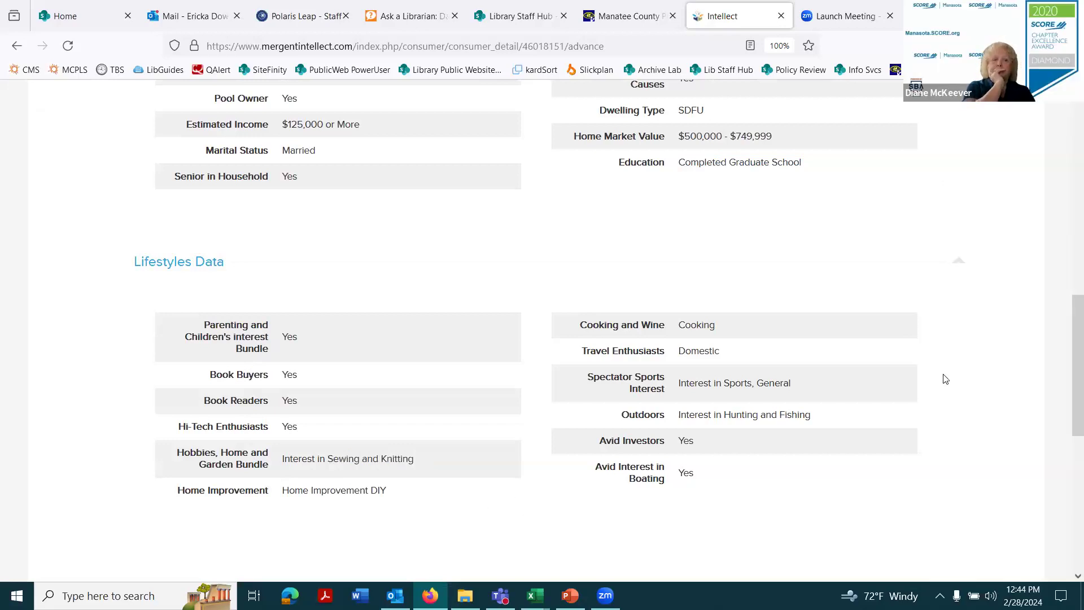
left_click_drag(725, 417, 818, 419)
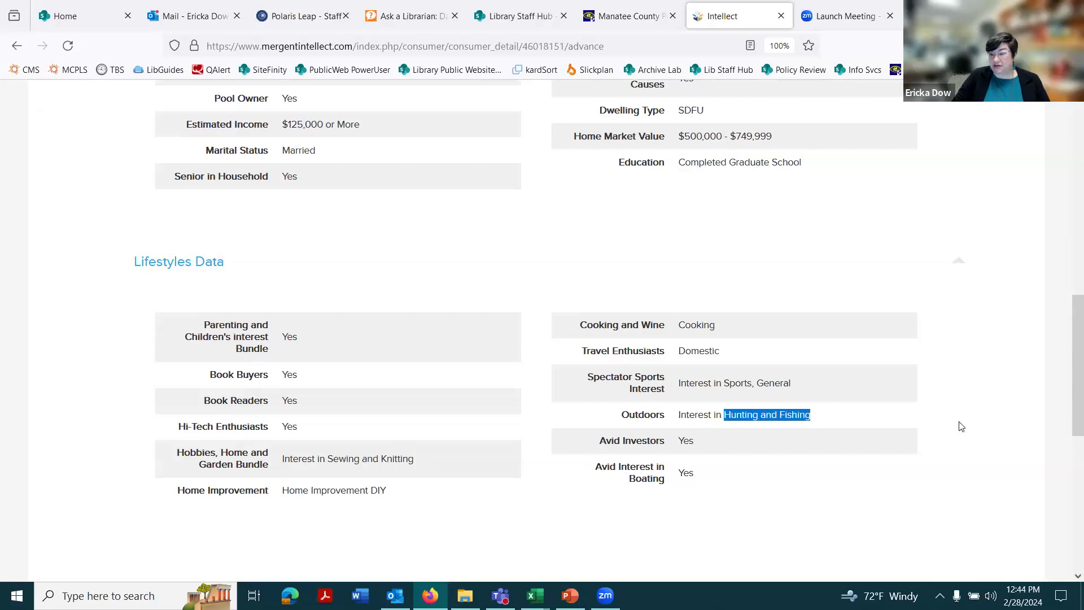
left_click(976, 417)
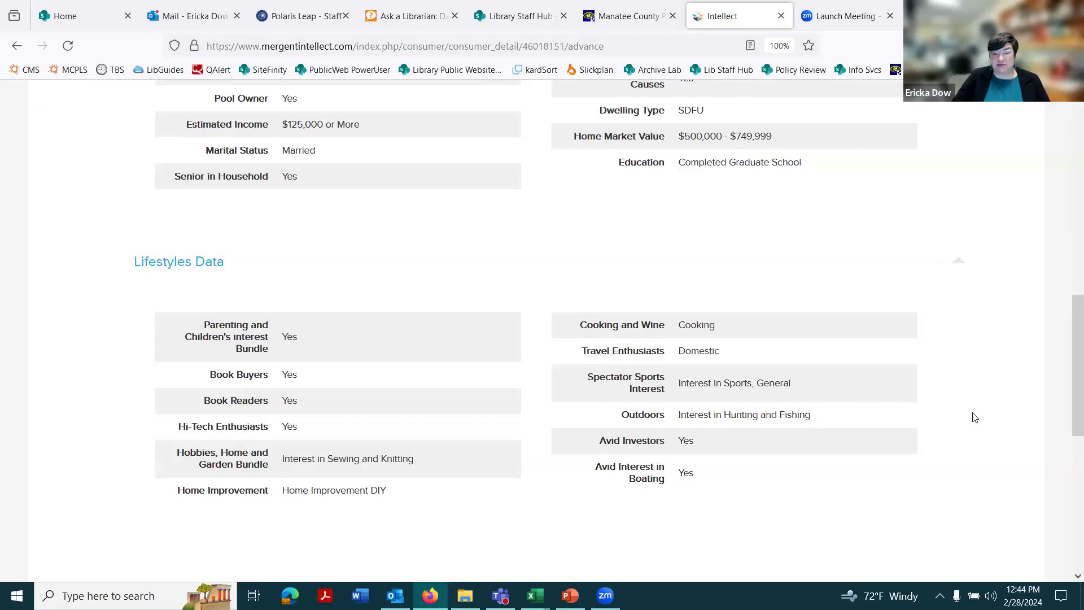
scroll(976, 417, "down", 1)
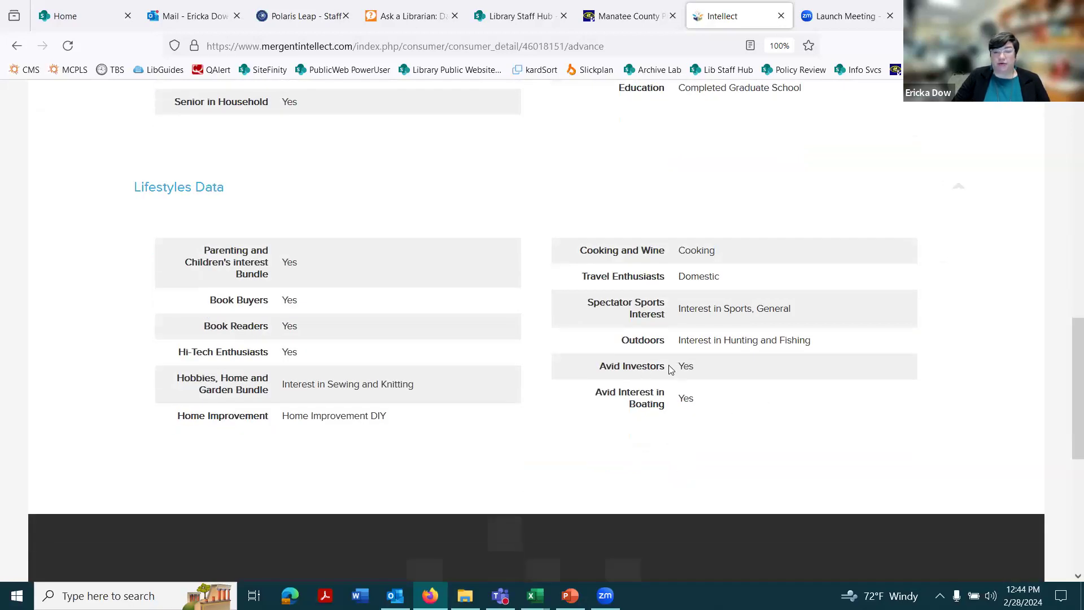
scroll(510, 337, "down", 3)
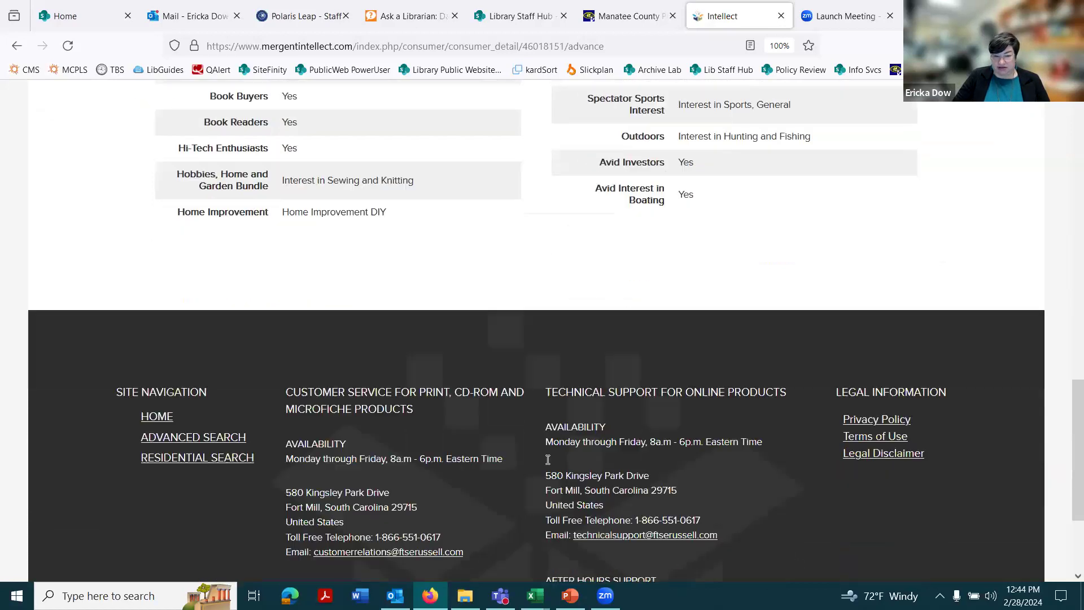
- Look back over the consumer's details, return to the search results and highlight the number of records found
scroll(542, 452, "up", 5)
scroll(847, 527, "up", 6)
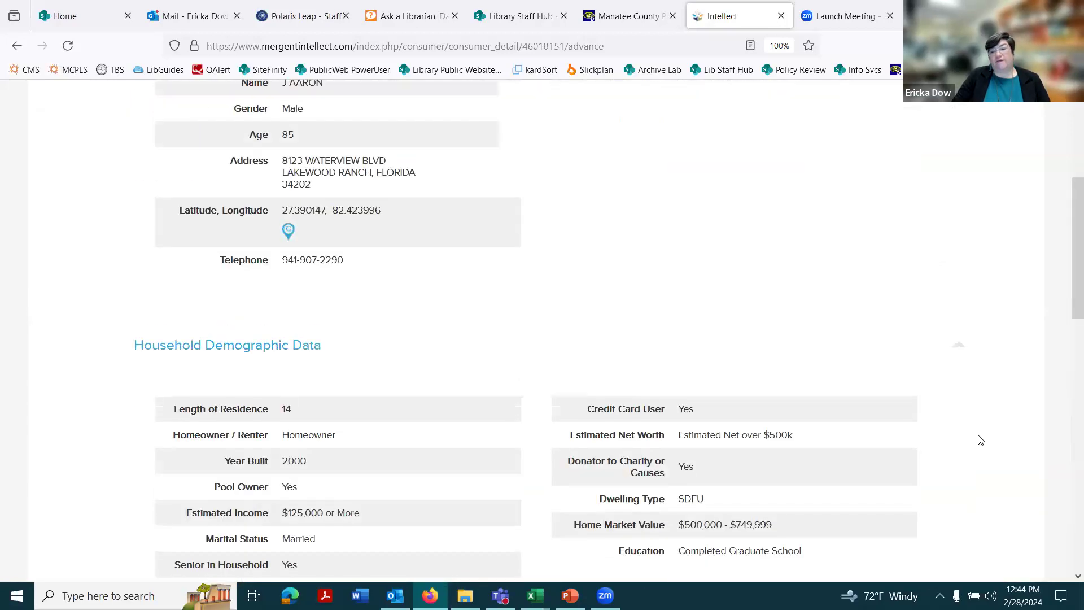
scroll(980, 441, "up", 2)
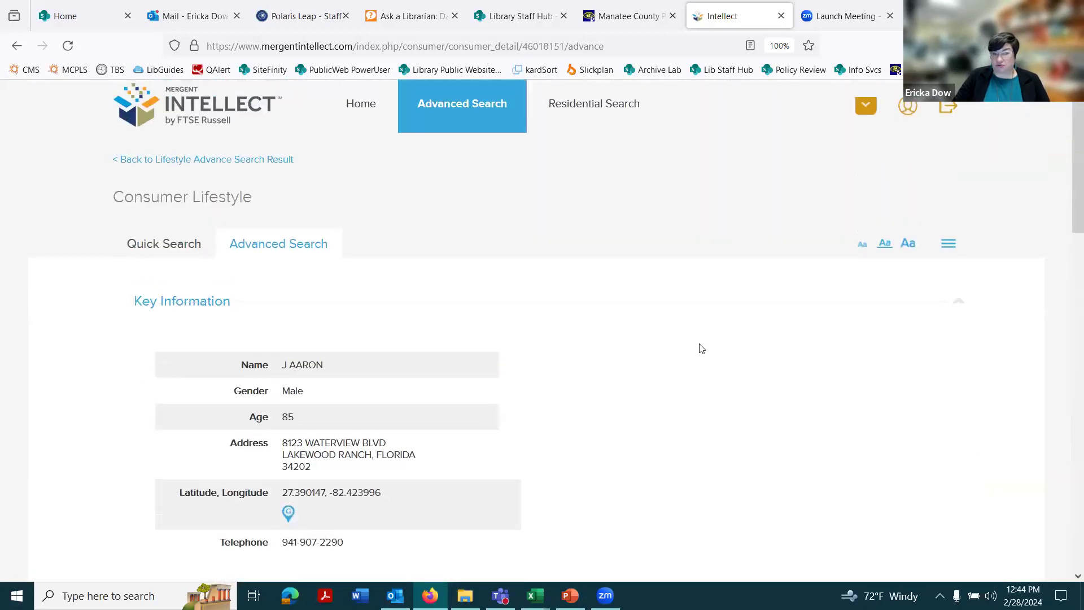
left_click(15, 46)
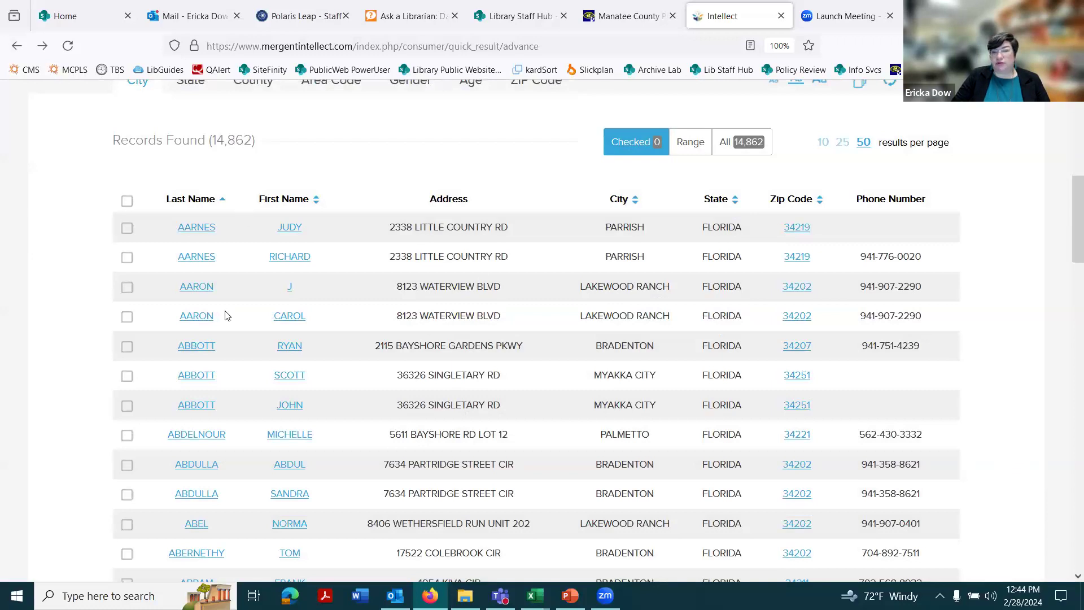
left_click_drag(212, 140, 251, 141)
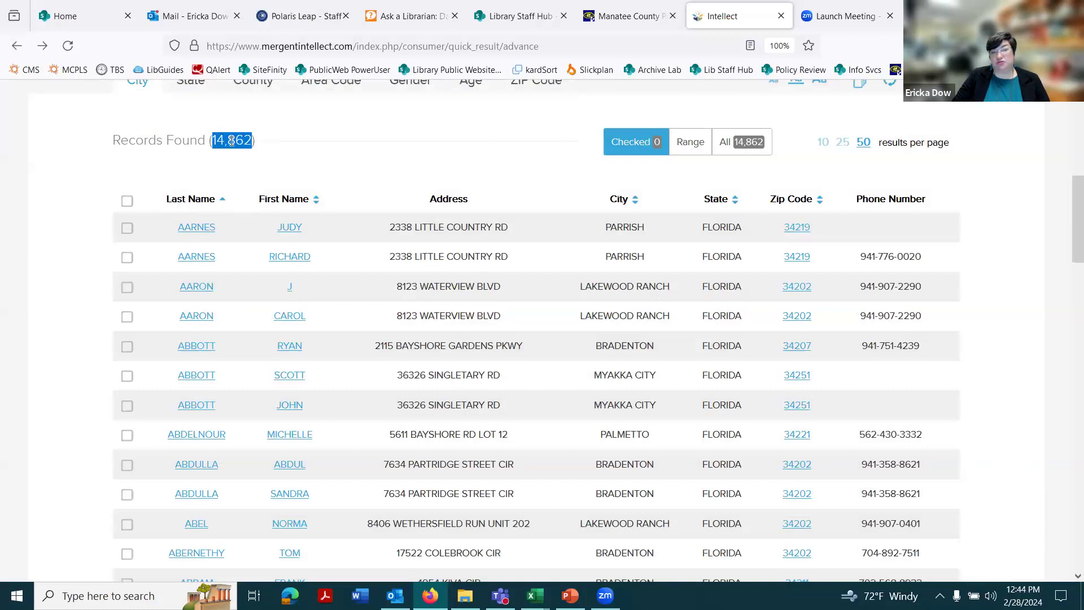
scroll(1000, 454, "up", 4)
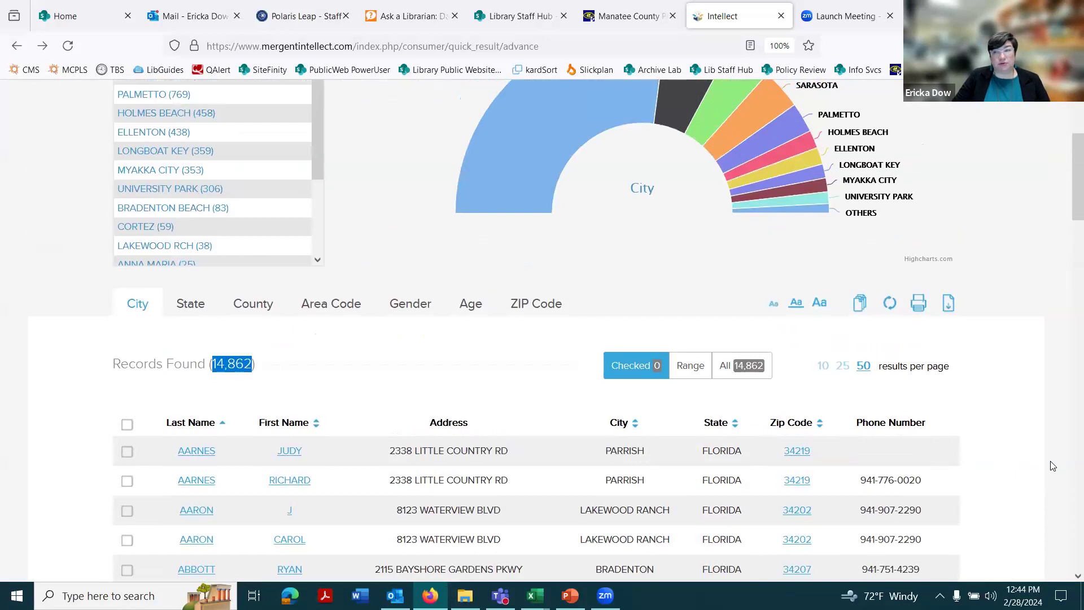
left_click(1029, 442)
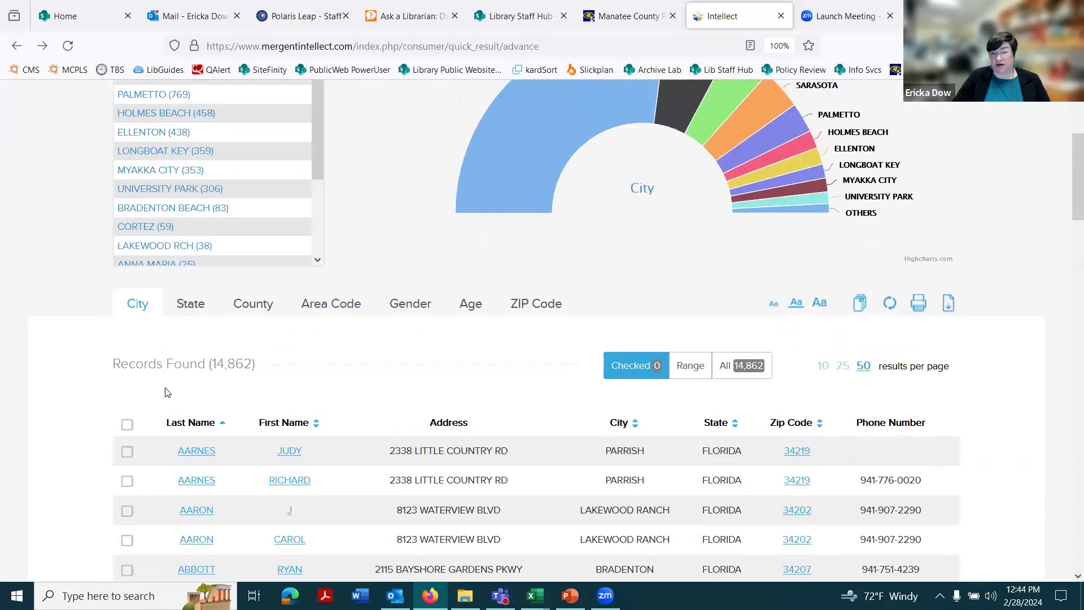
- Build a download file for the record range from 1 to 2000
left_click(699, 368)
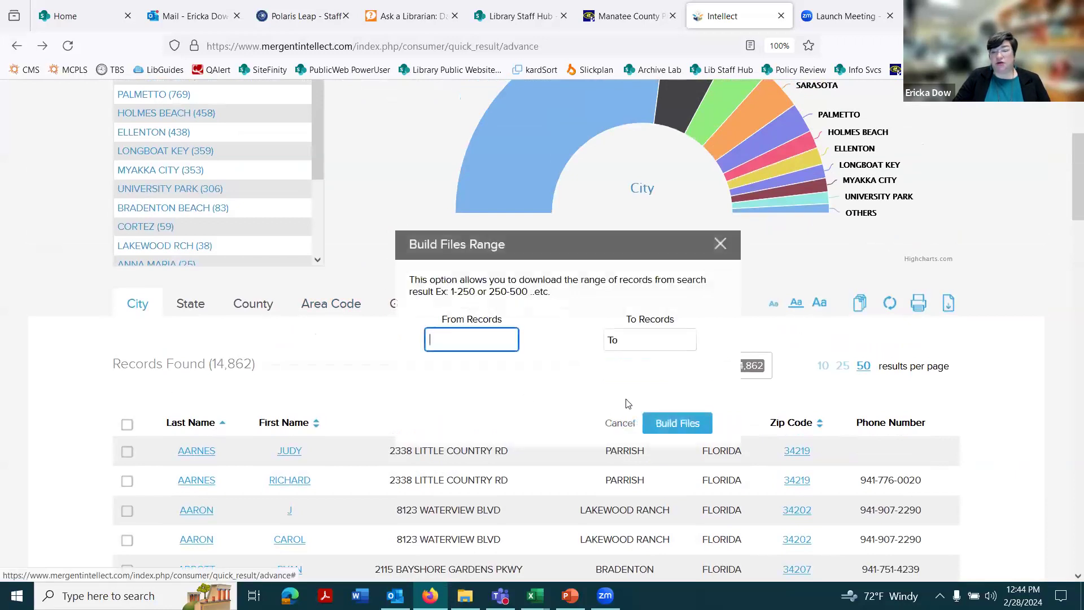
left_click(482, 340)
type("1")
left_click(658, 345)
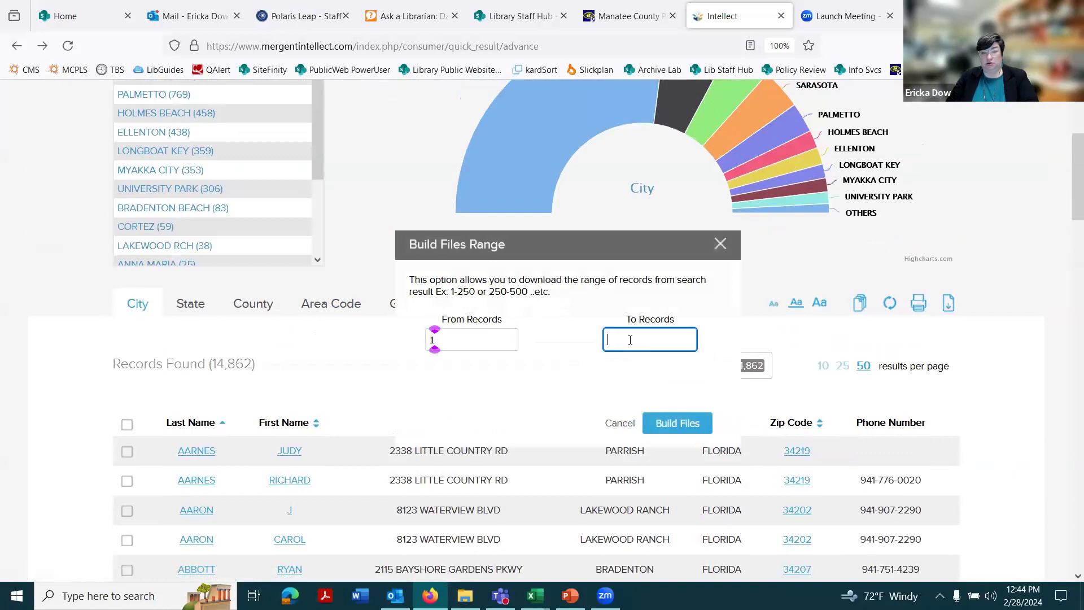
type("2000")
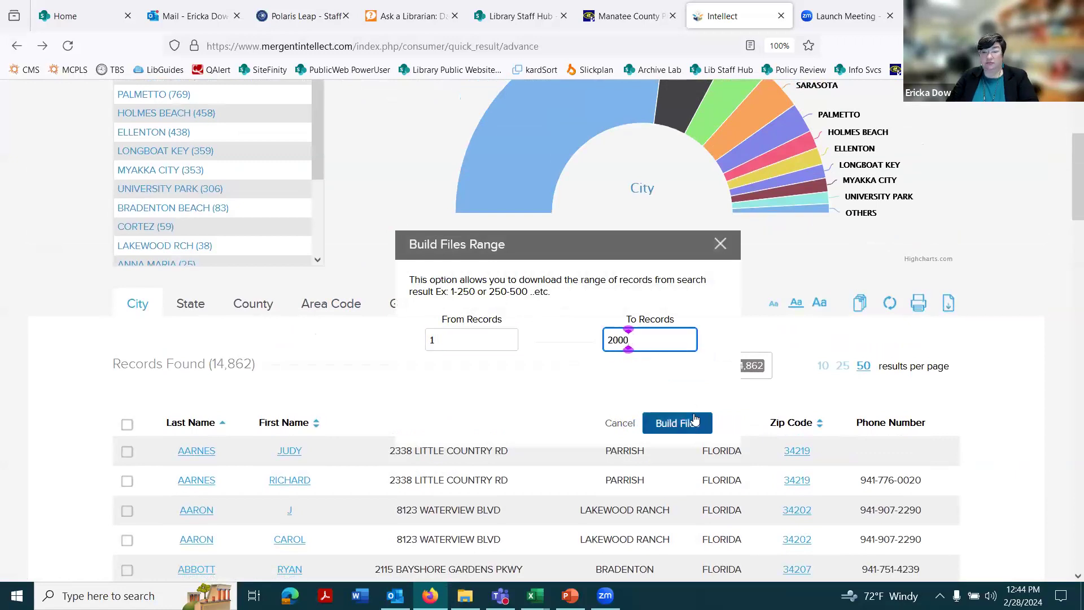
left_click(691, 425)
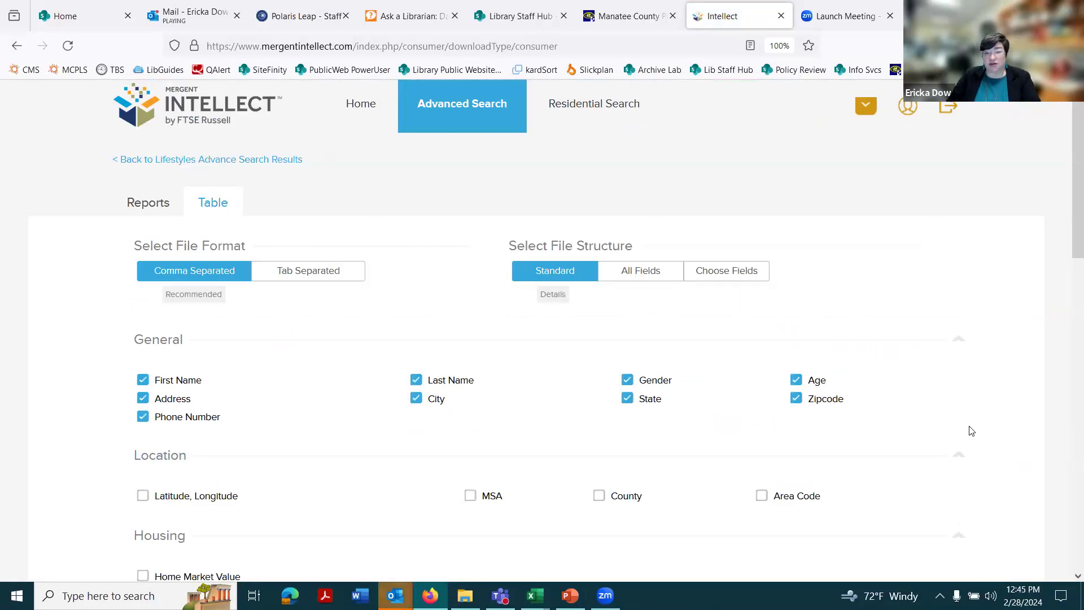
- Exclude Gender from the download fields and include Hi Tech Enthusiasts, Education, Cooking and Wine, and Book Buyers
left_click(628, 380)
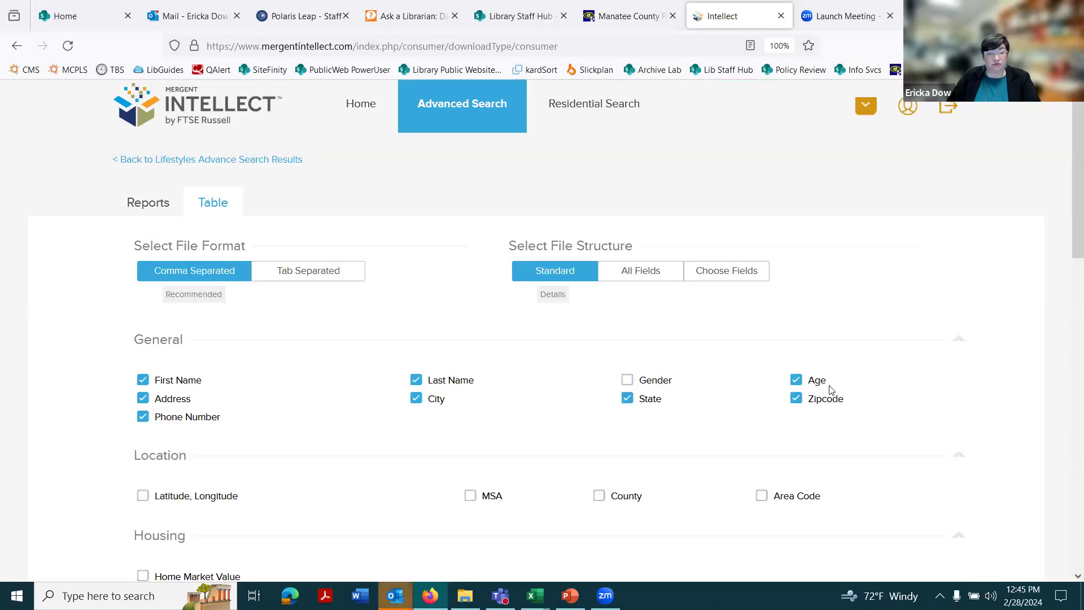
scroll(201, 455, "down", 5)
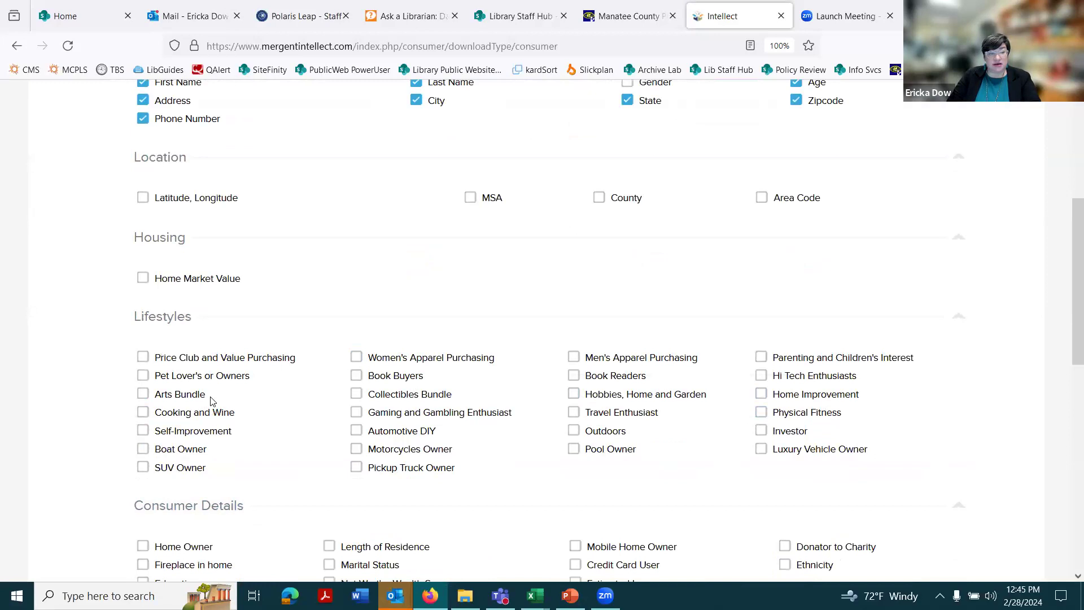
scroll(210, 401, "down", 2)
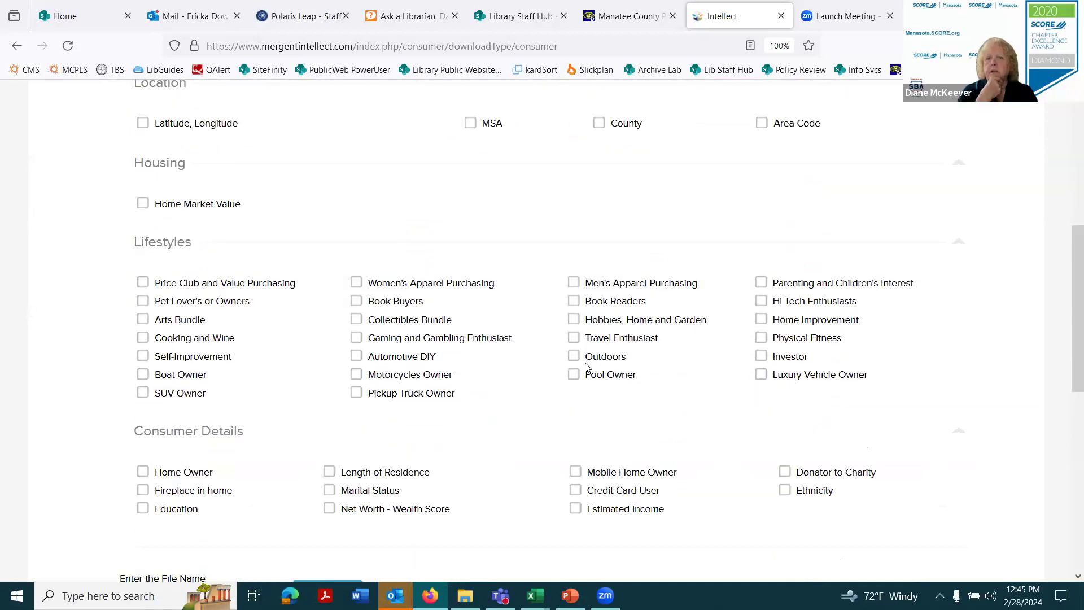
left_click(762, 302)
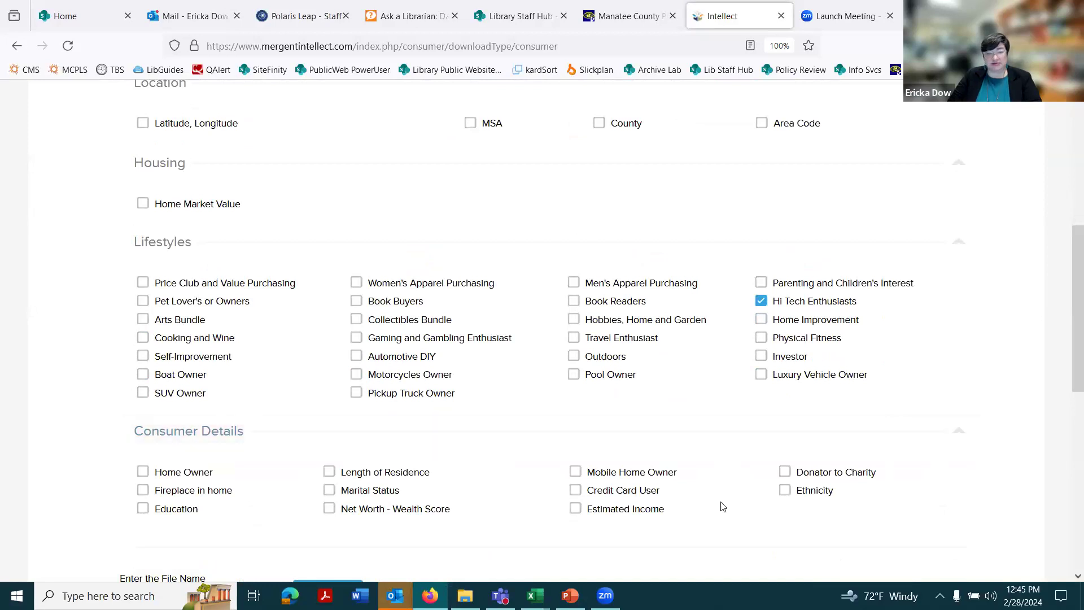
scroll(649, 496, "down", 2)
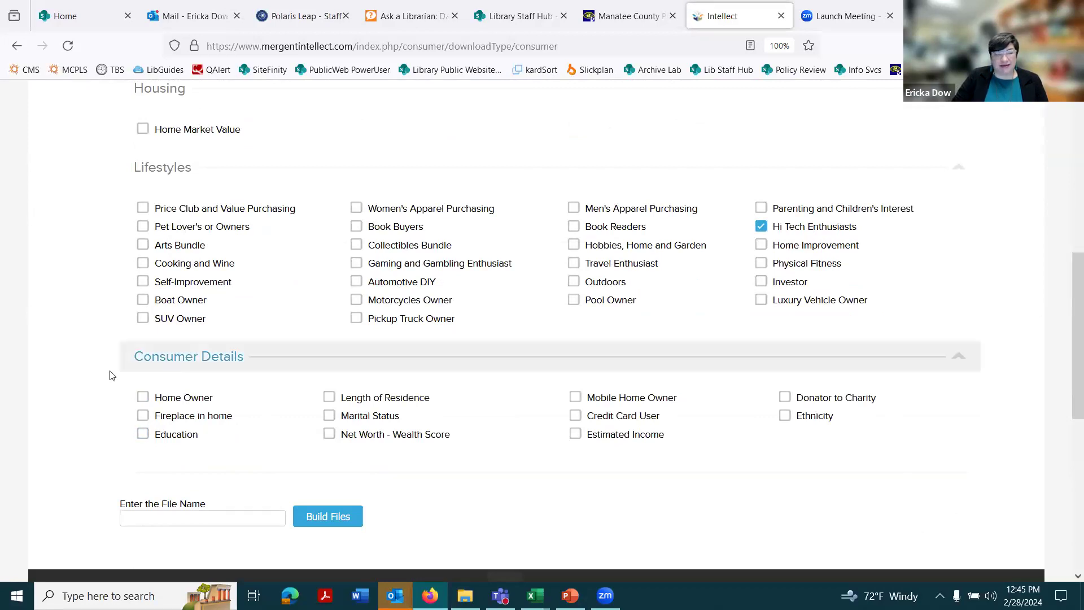
left_click(142, 438)
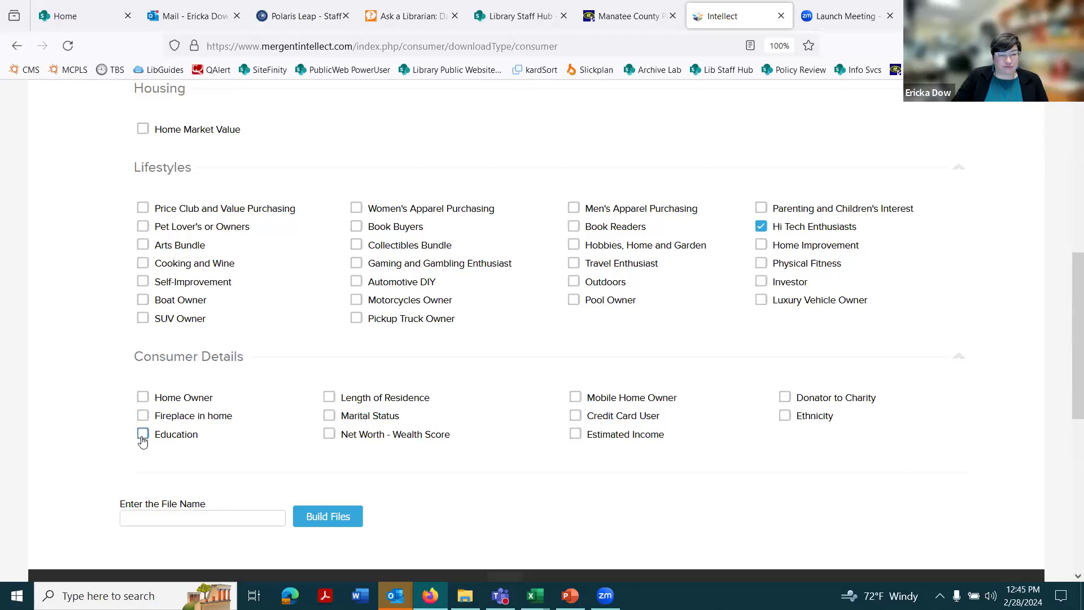
left_click(143, 263)
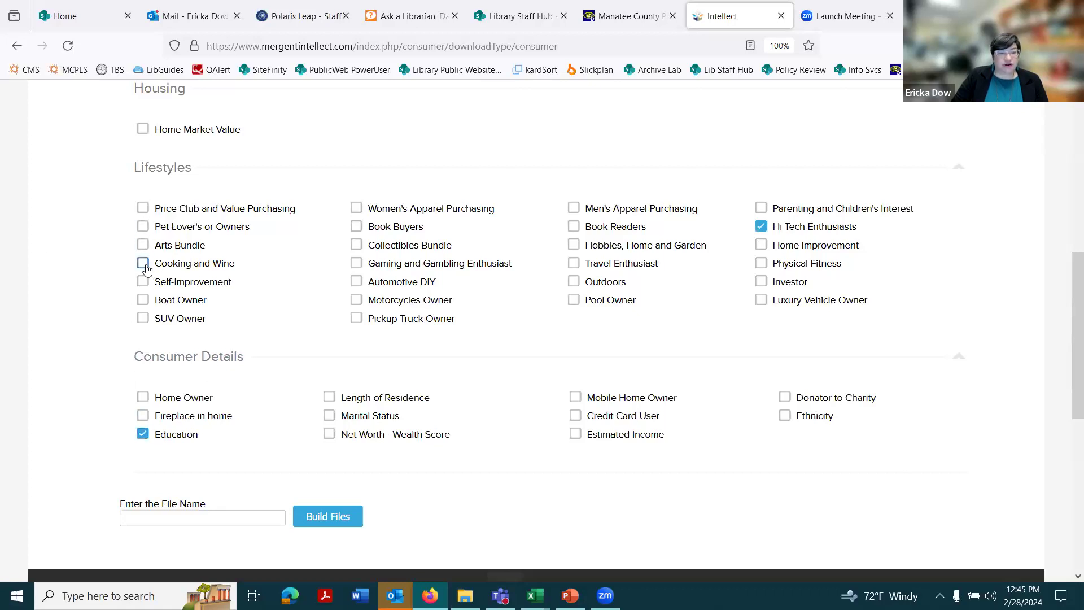
left_click(357, 227)
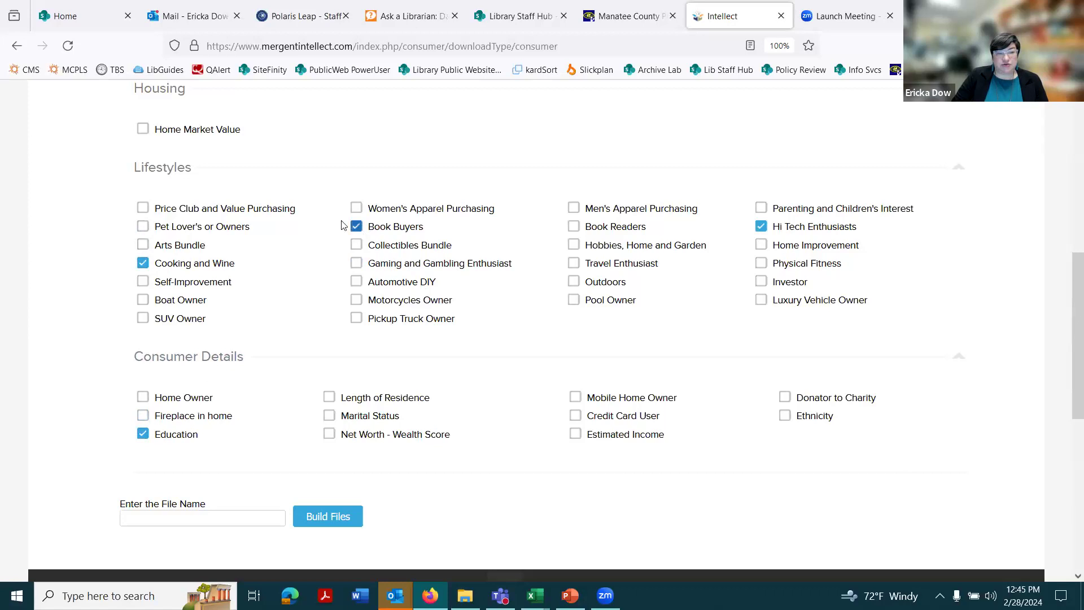
- Name the export file "test two", build it and download the resulting file
scroll(992, 367, "down", 4)
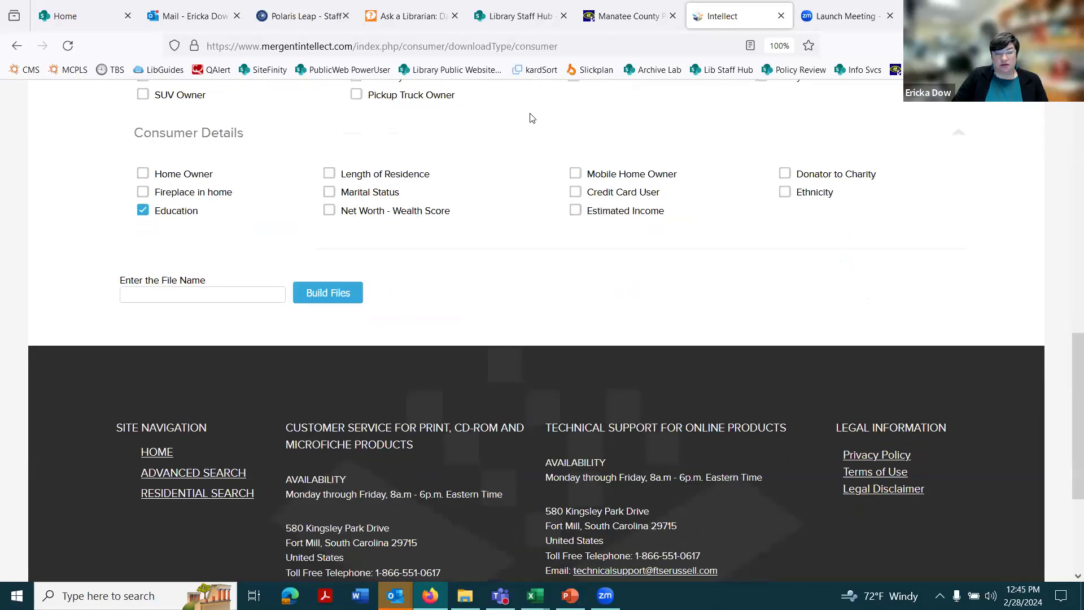
left_click(228, 296)
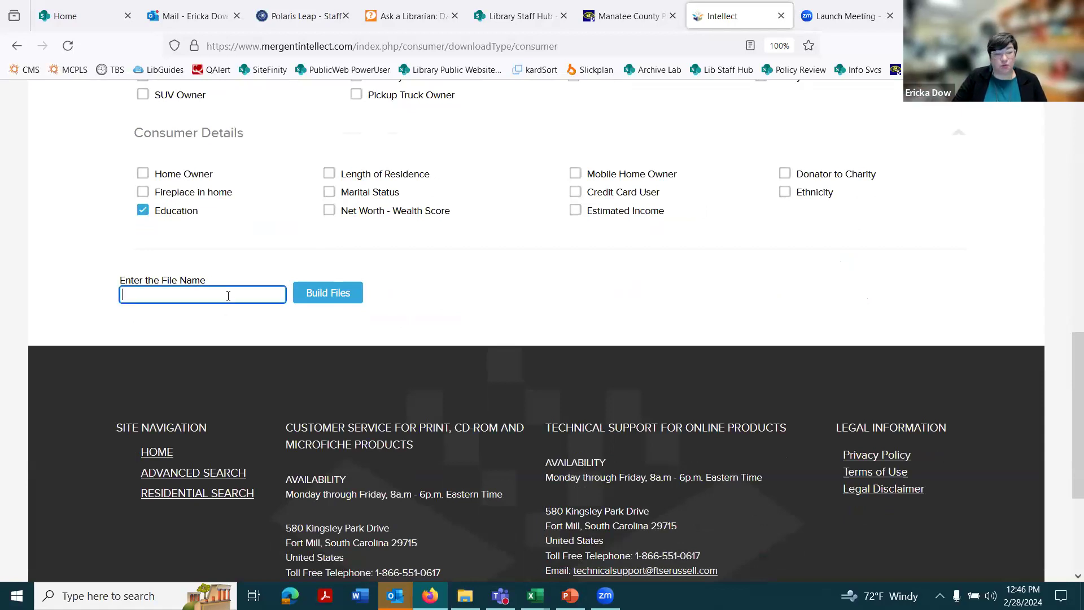
type("test two")
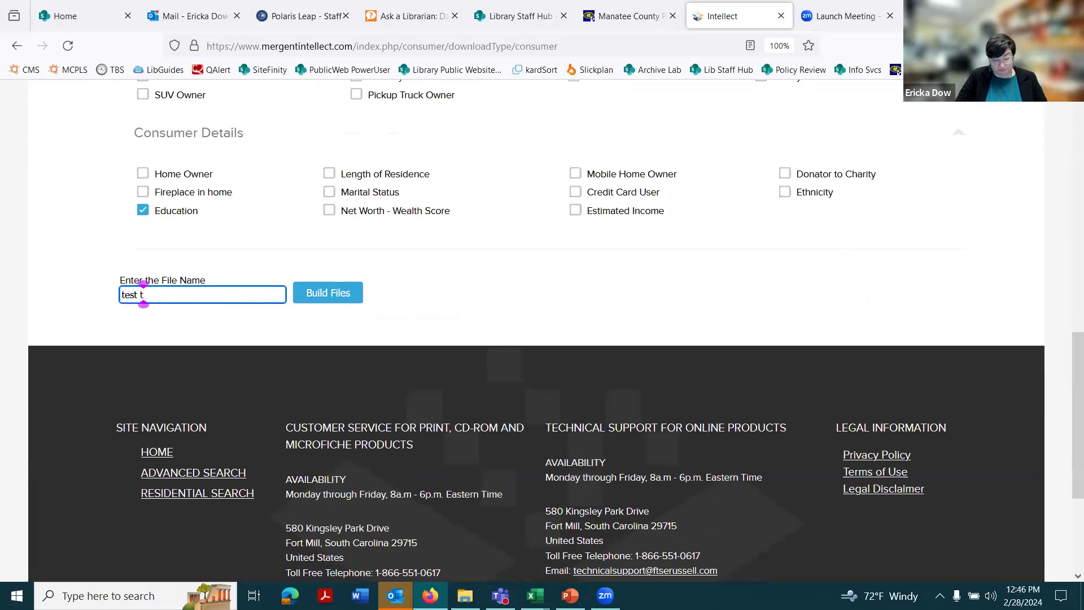
left_click(330, 293)
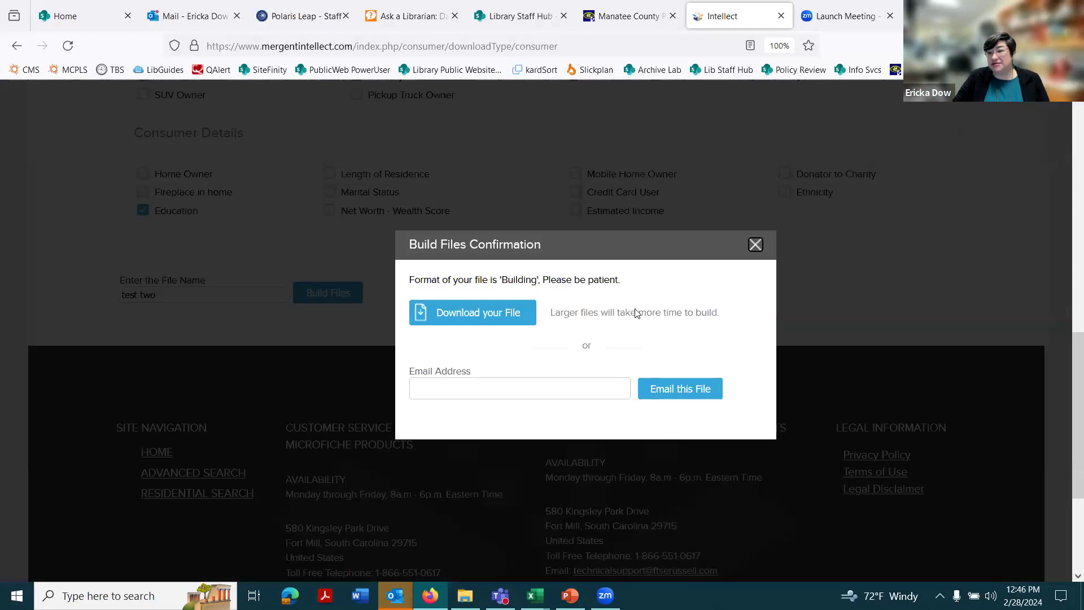
left_click(496, 314)
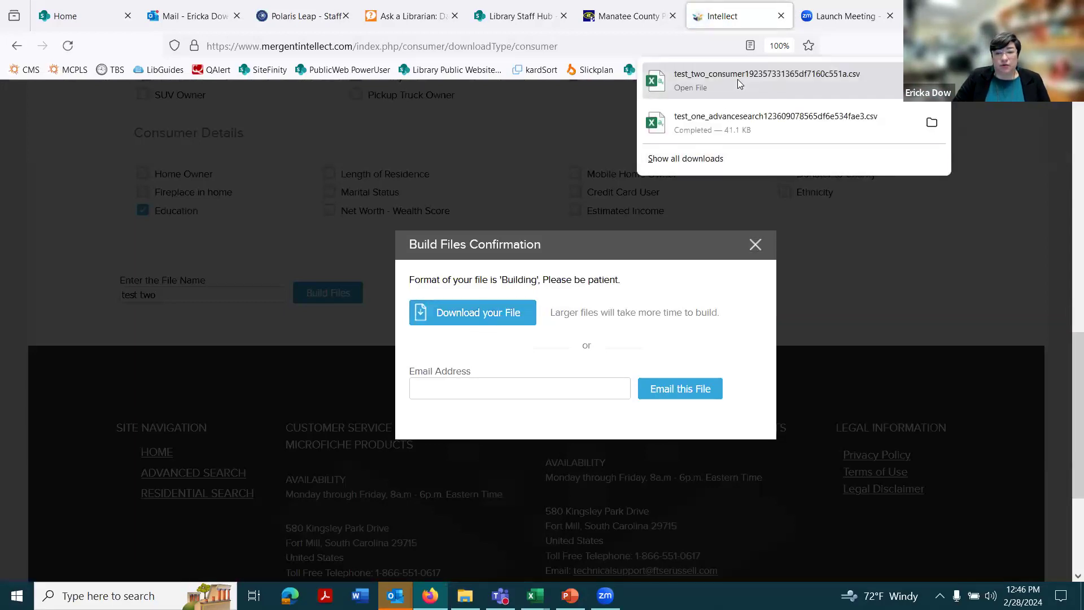
- Open the downloaded test_two CSV in Excel despite the format mismatch and examine its columns from First Name through Education
left_click(692, 90)
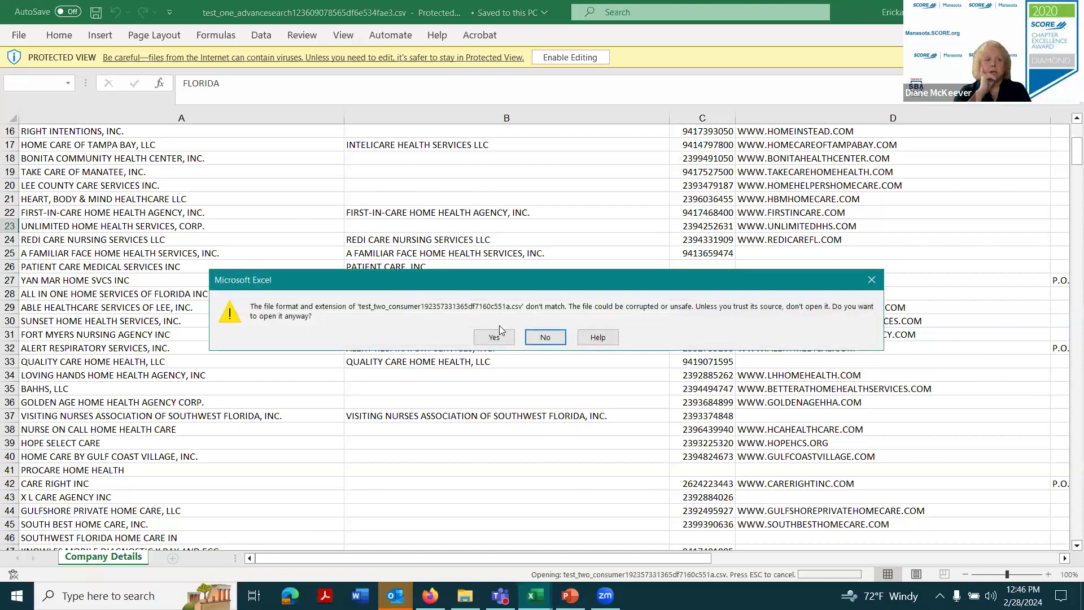
left_click(499, 337)
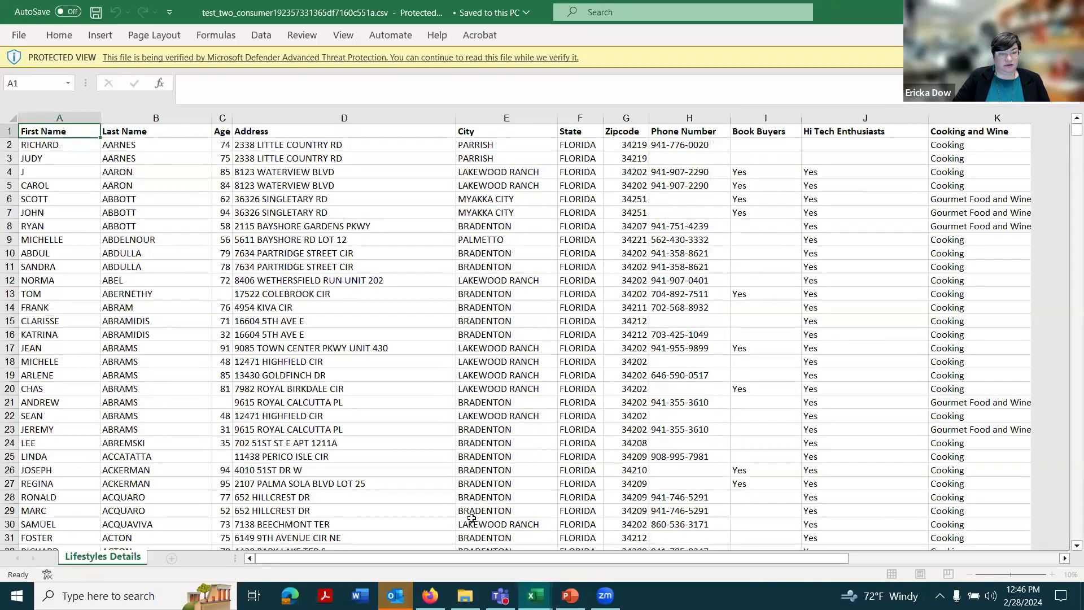
left_click(68, 154)
left_click(68, 145)
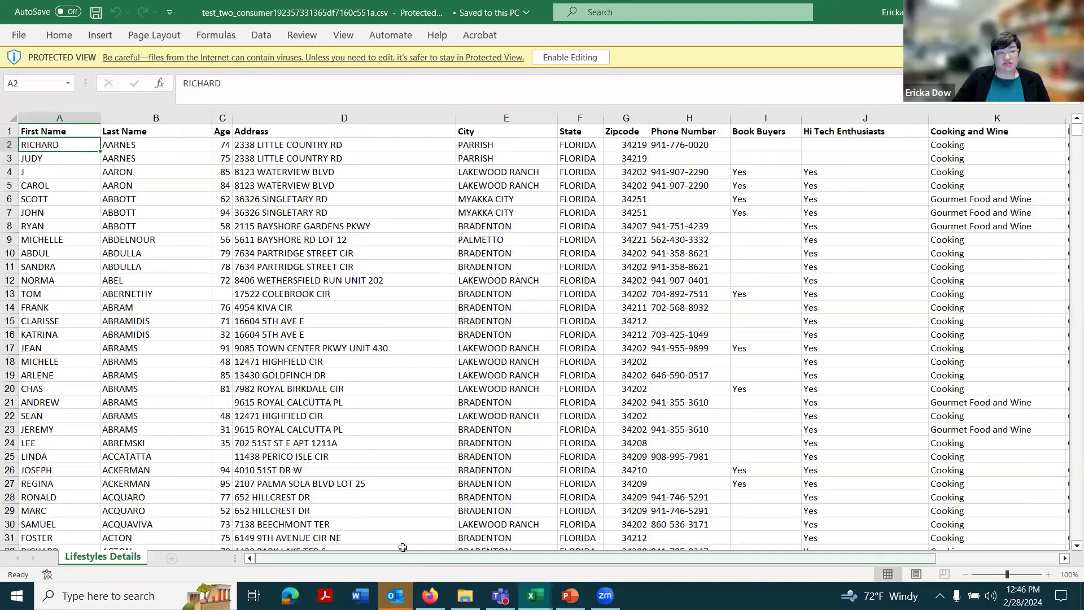
left_click(228, 176)
left_click(226, 308)
left_click_drag(285, 558, 539, 571)
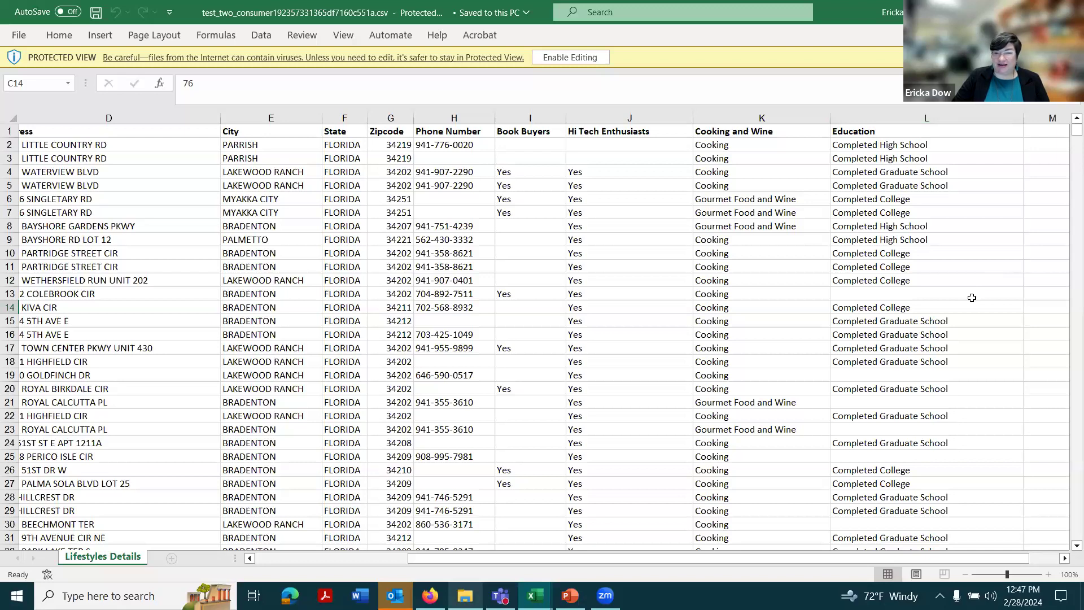
left_click_drag(436, 563, 346, 357)
left_click(345, 361)
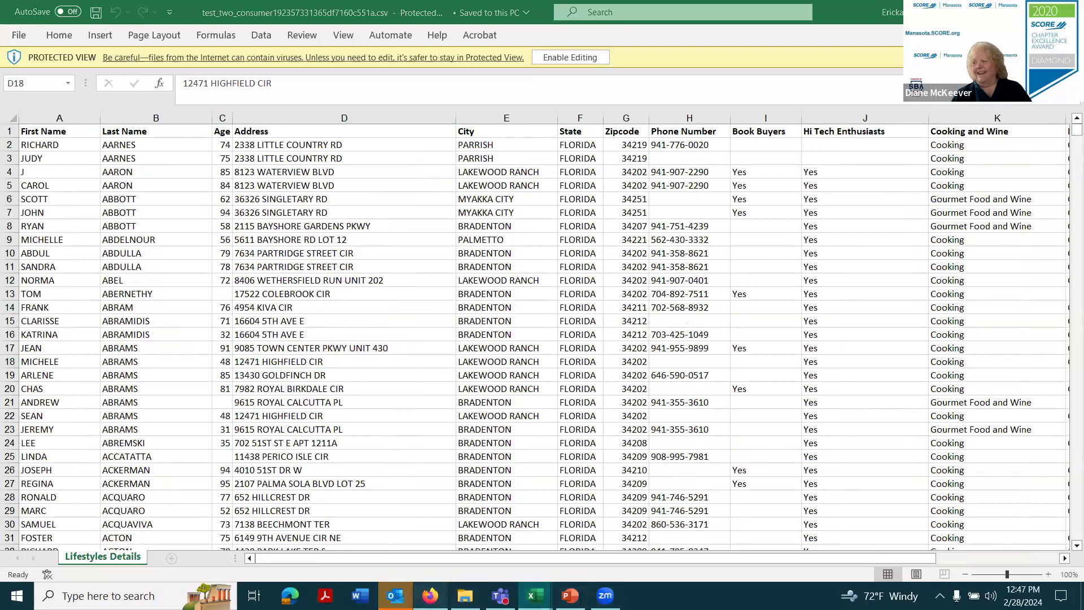
- Switch back to Mergent Intellect, close the Build Files Confirmation and view the Reports download options
left_click(536, 595)
left_click(755, 245)
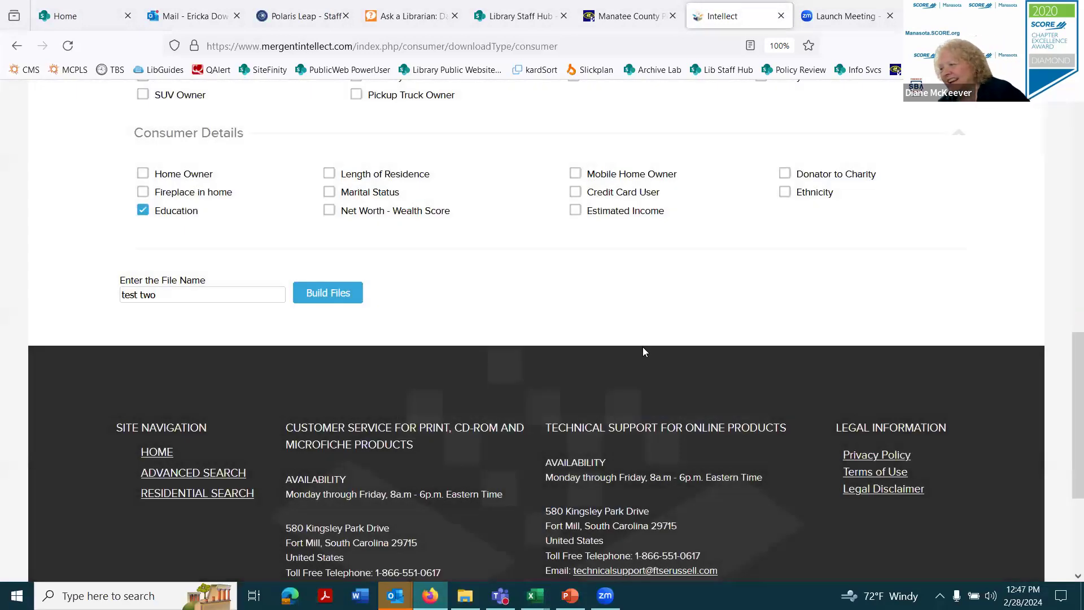
scroll(644, 347, "up", 4)
scroll(695, 402, "up", 8)
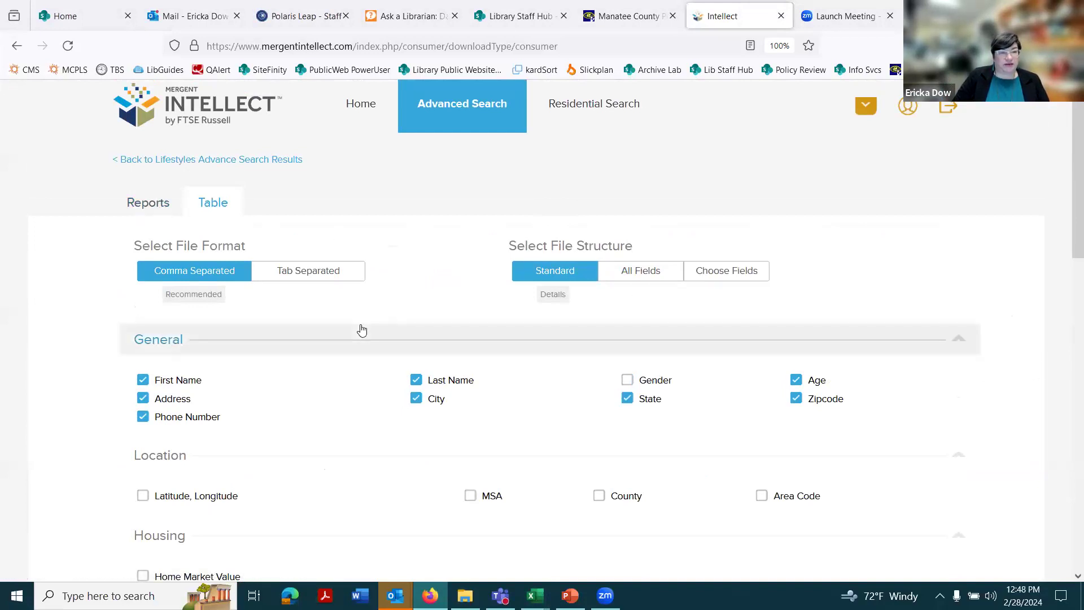
left_click(155, 204)
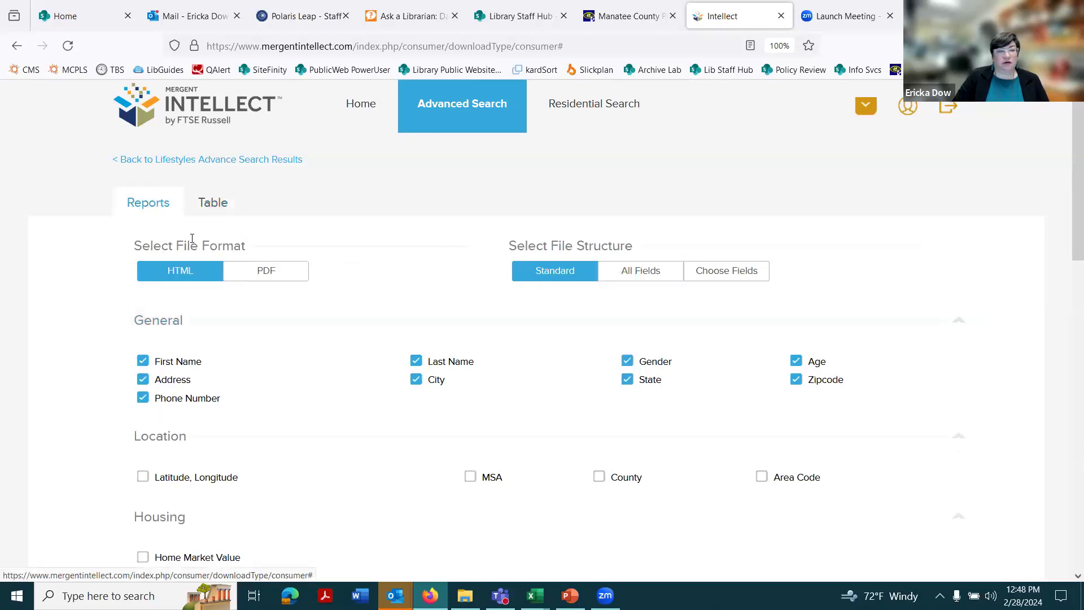
scroll(138, 114, "down", 2)
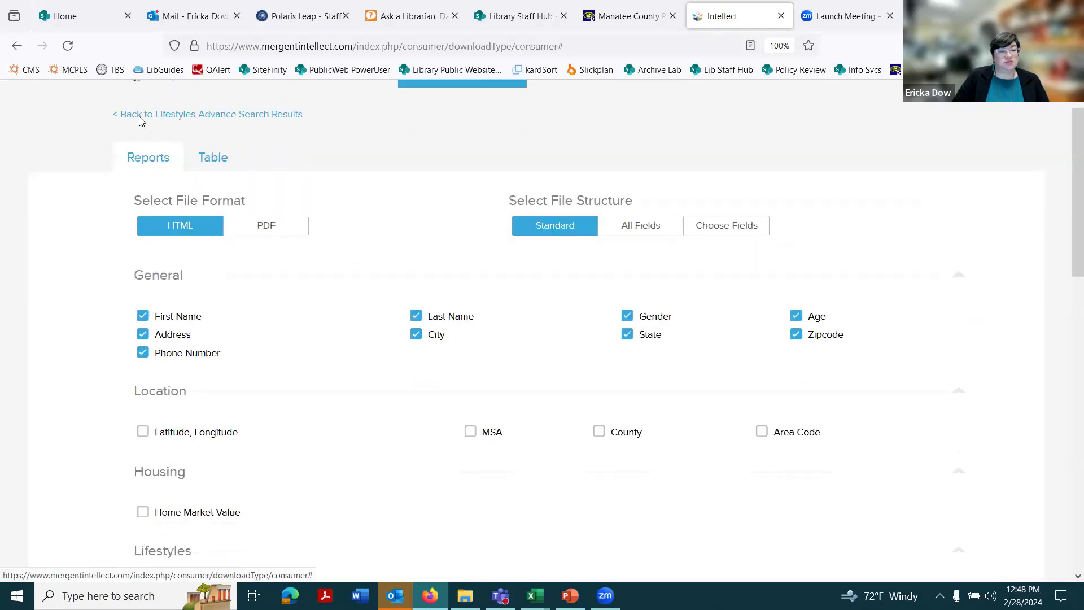
scroll(120, 158, "up", 2)
- Return to the Lifestyles Advance Search results and examine the city filter list, the city chart and the records table
left_click(126, 163)
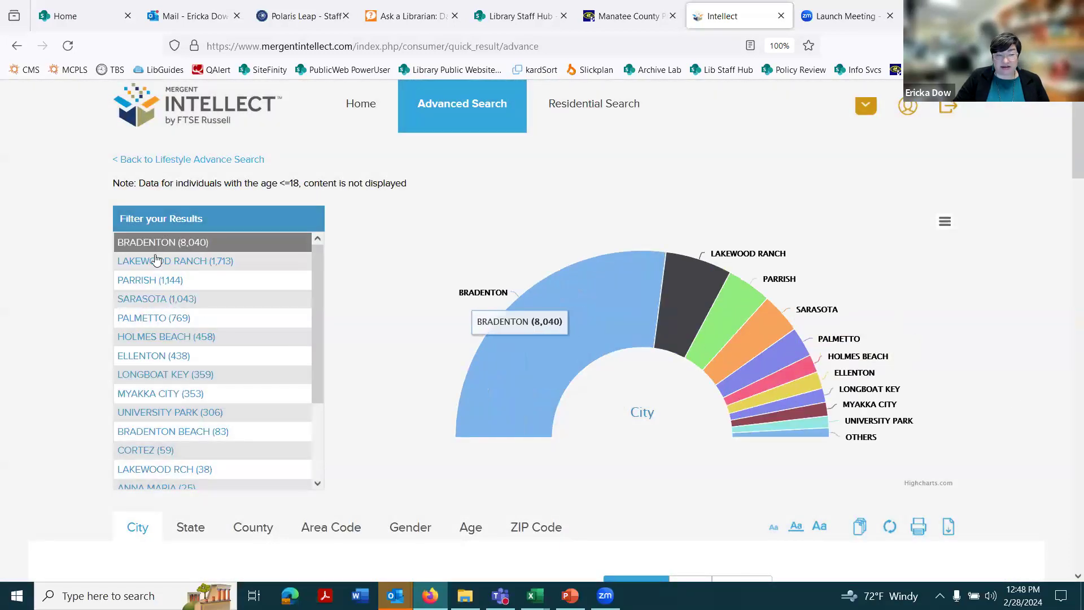
scroll(165, 375, "down", 4)
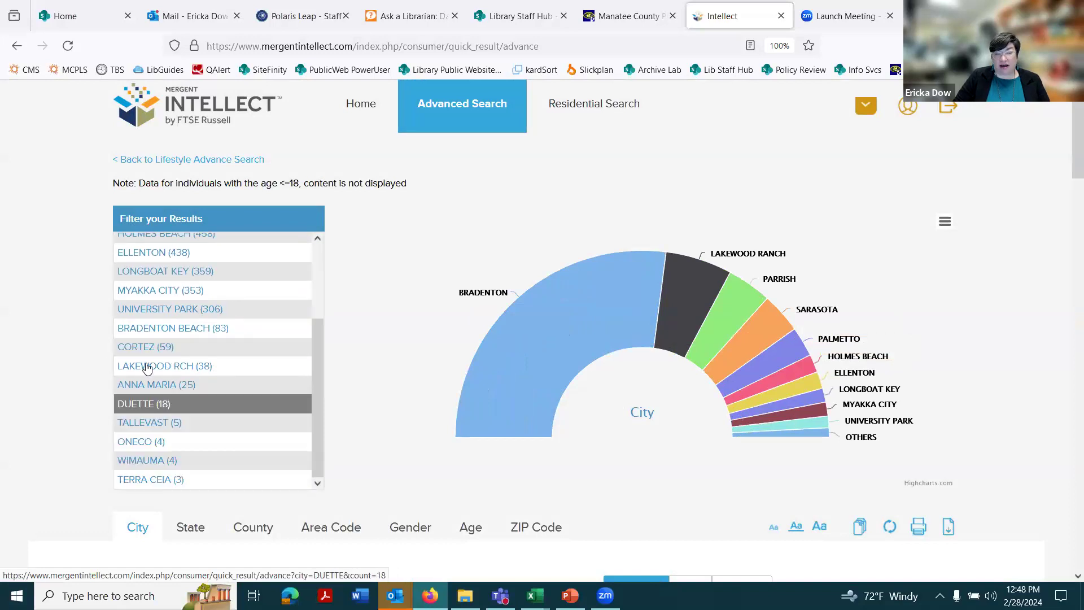
scroll(165, 383, "up", 4)
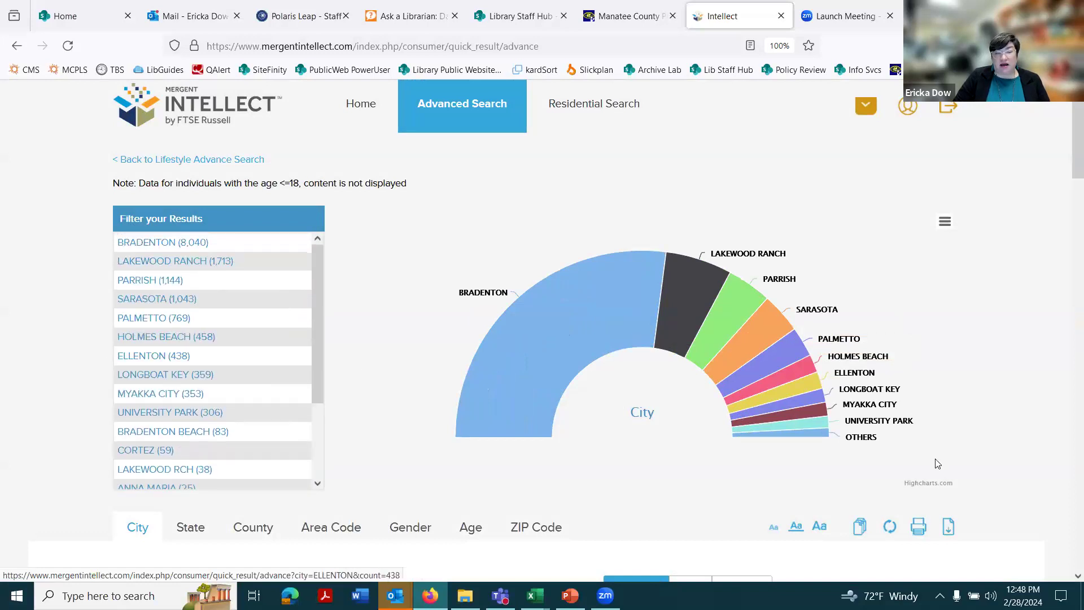
scroll(1064, 442, "down", 5)
scroll(1069, 443, "down", 3)
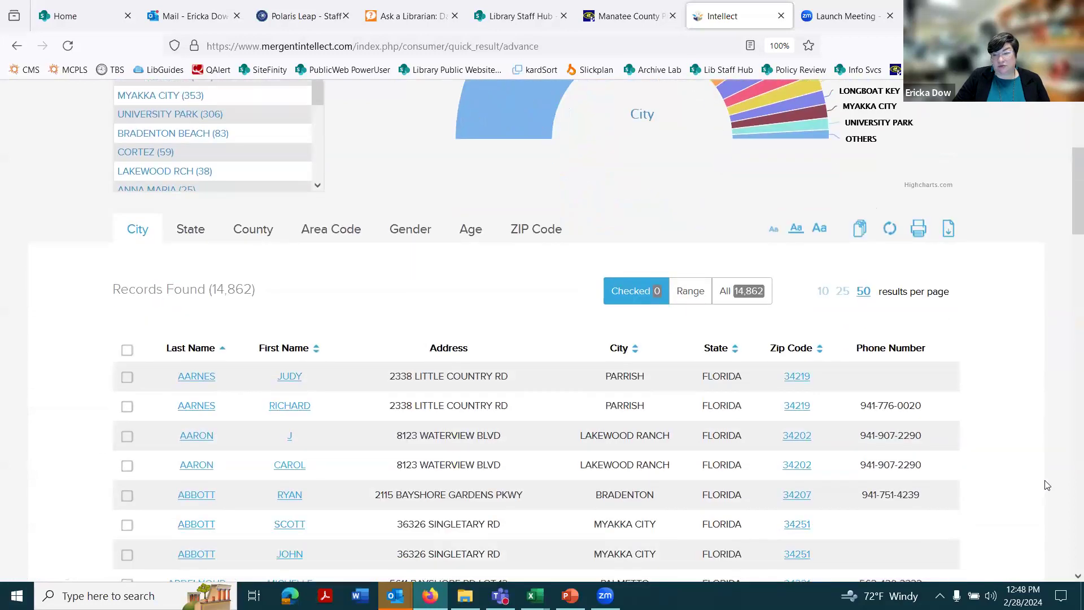
scroll(1031, 485, "up", 3)
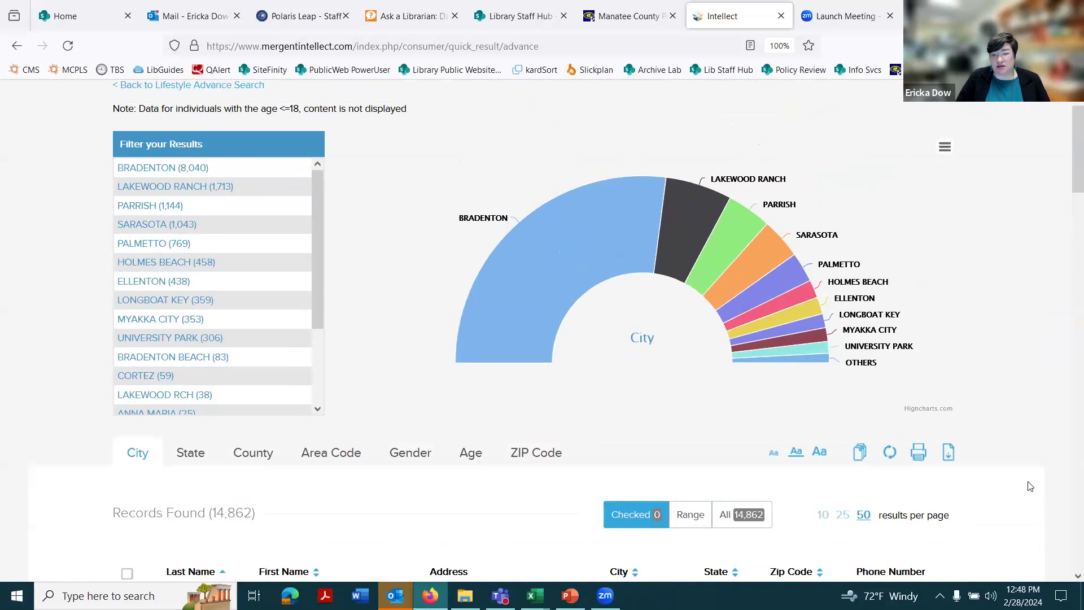
scroll(244, 327, "down", 3)
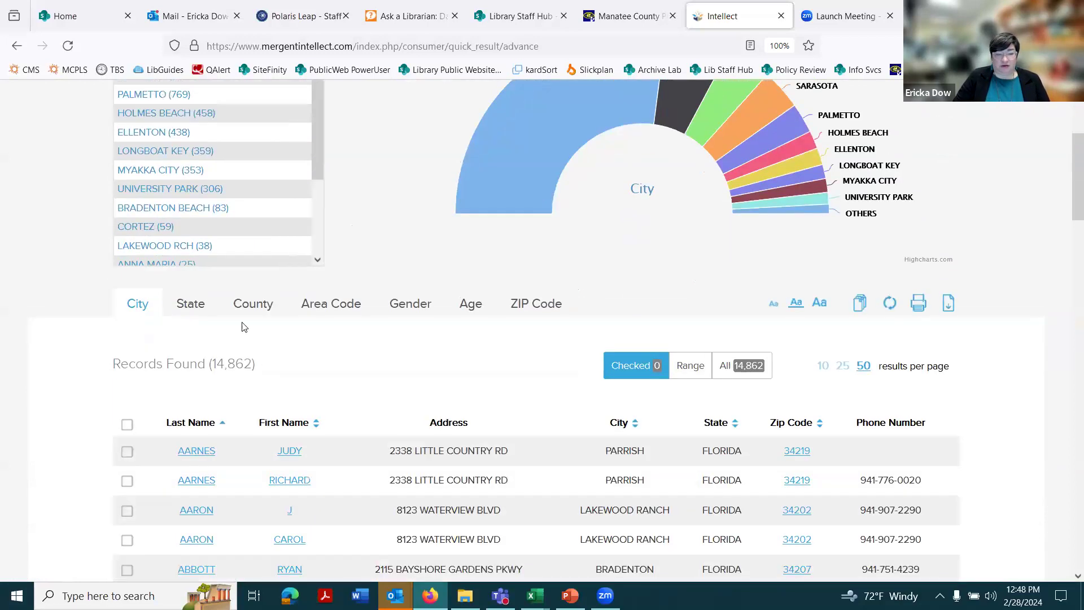
scroll(263, 332, "down", 1)
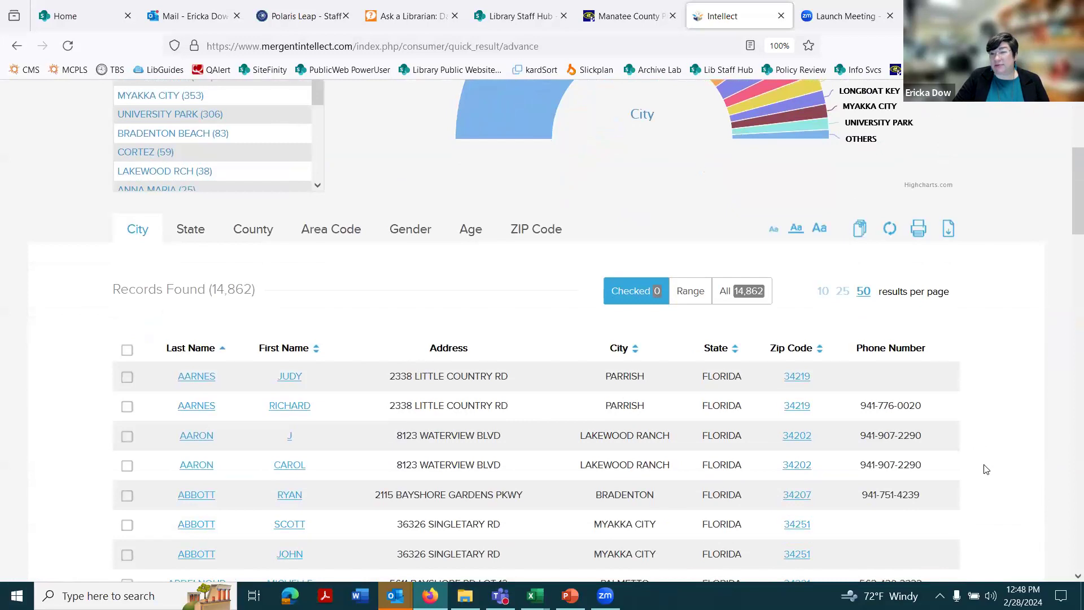
scroll(986, 469, "up", 2)
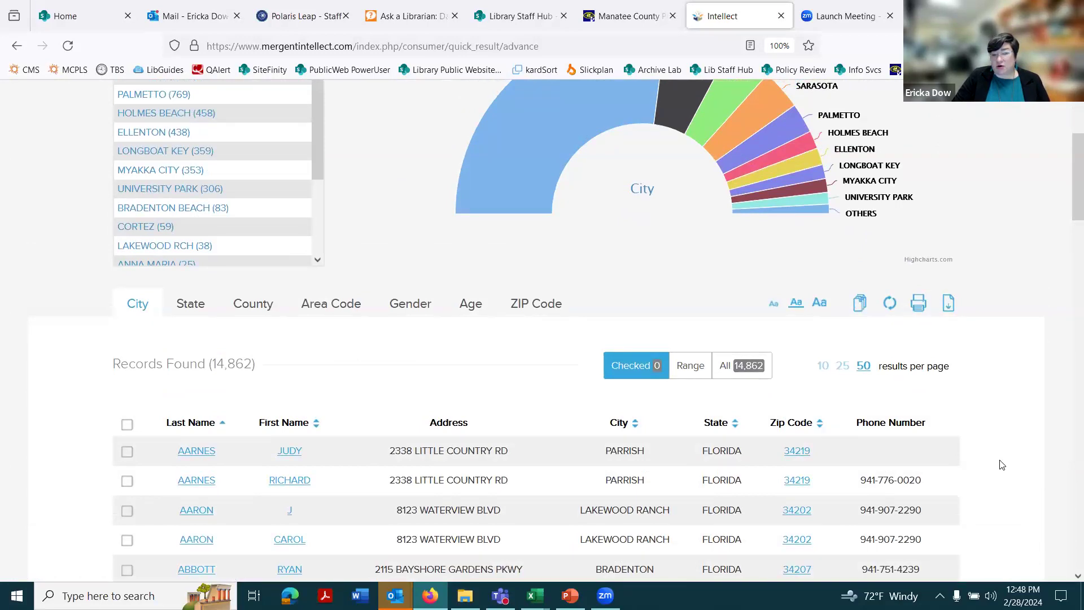
scroll(999, 464, "up", 3)
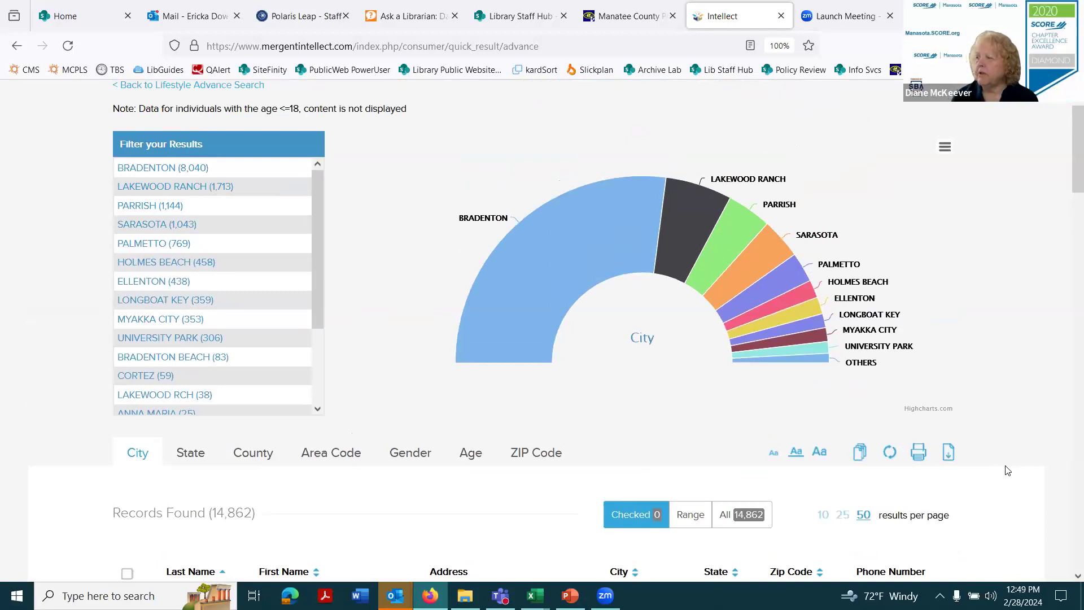
scroll(653, 281, "up", 1)
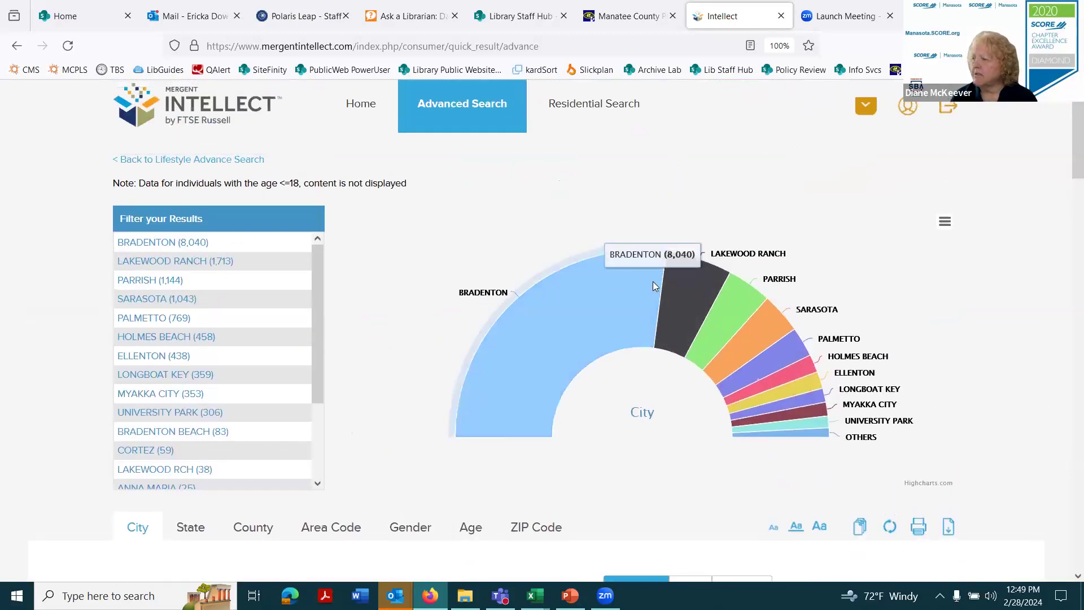
- Go to the Mergent Intellect home page and look at its company search box and search options
left_click(361, 103)
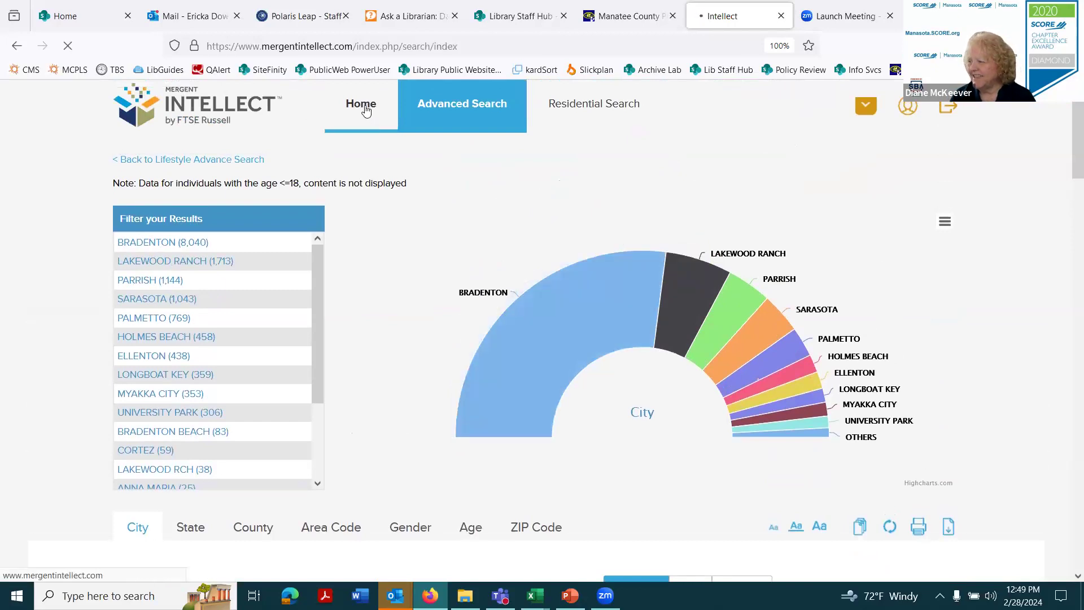
scroll(956, 393, "down", 1)
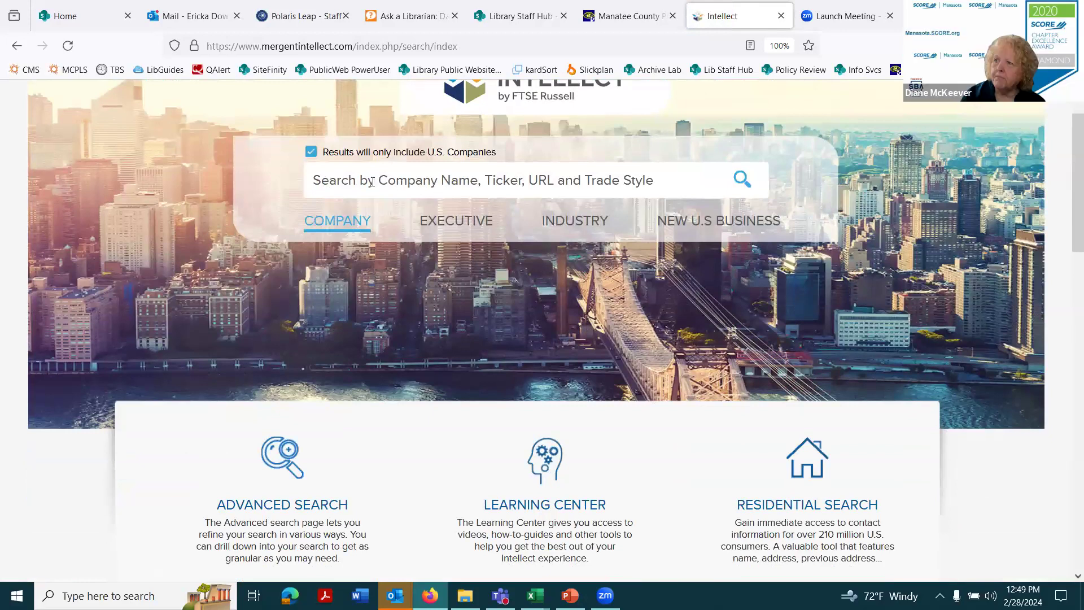
left_click(321, 177)
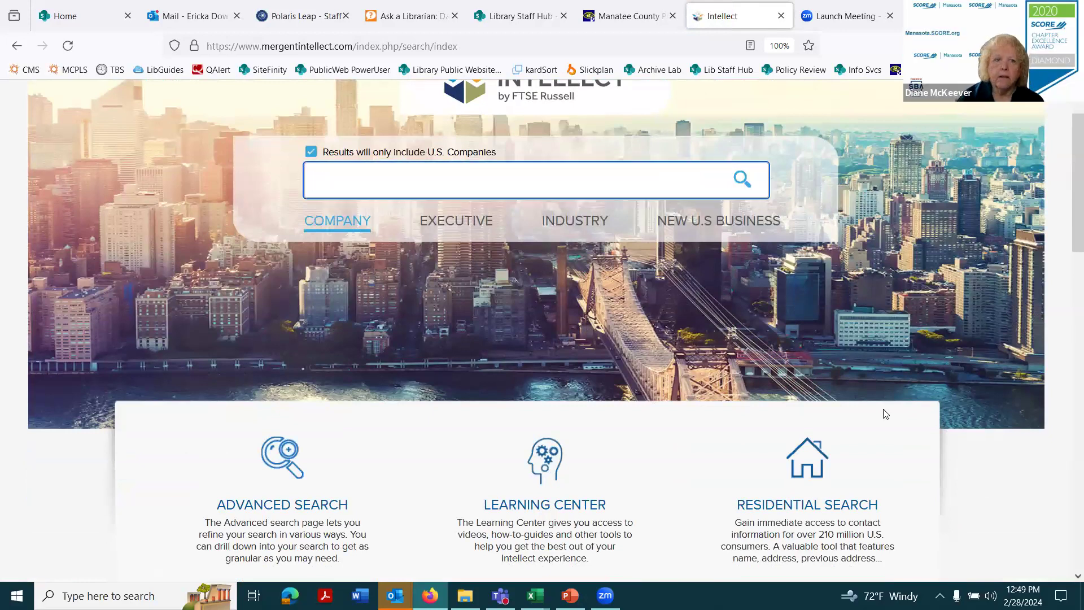
left_click(1007, 456)
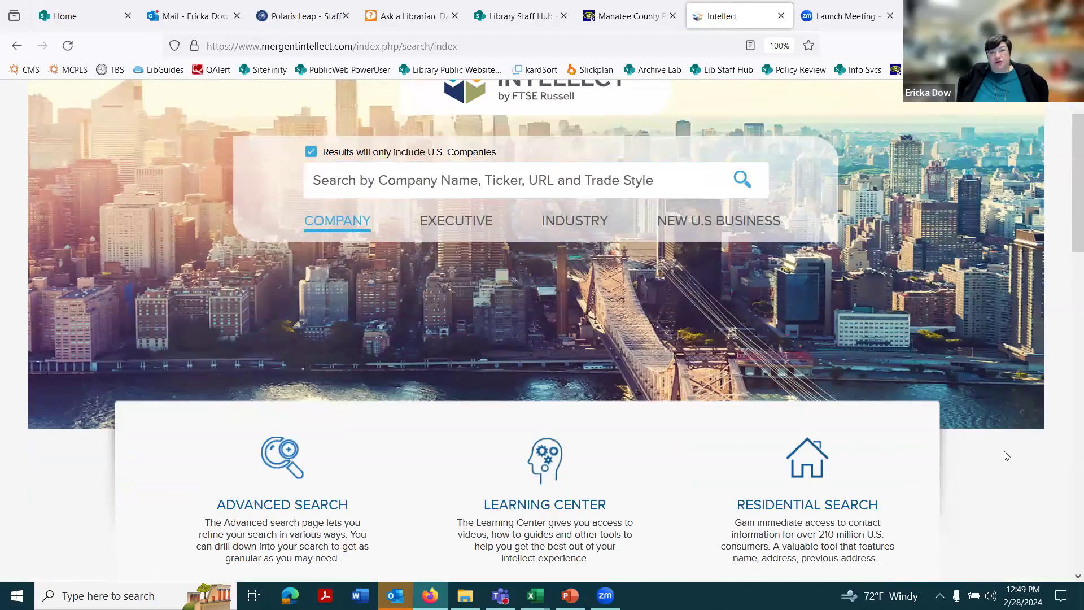